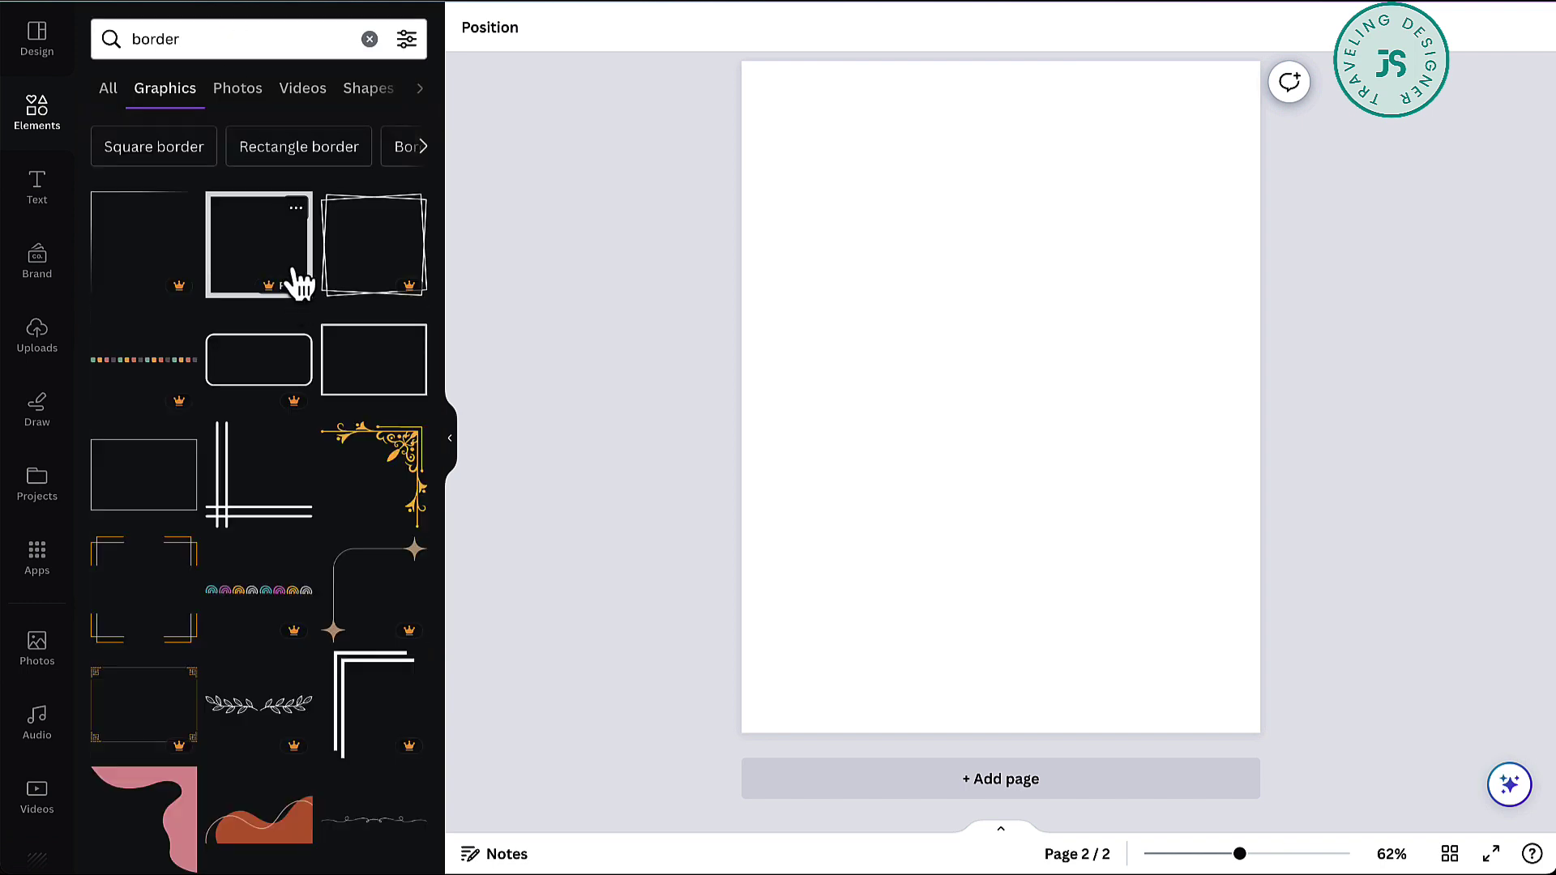
Step: Add the thin rectangular border with ornamented corners from the border graphics and enlarge it to nearly fill the page
scroll(299, 284, "down", 6)
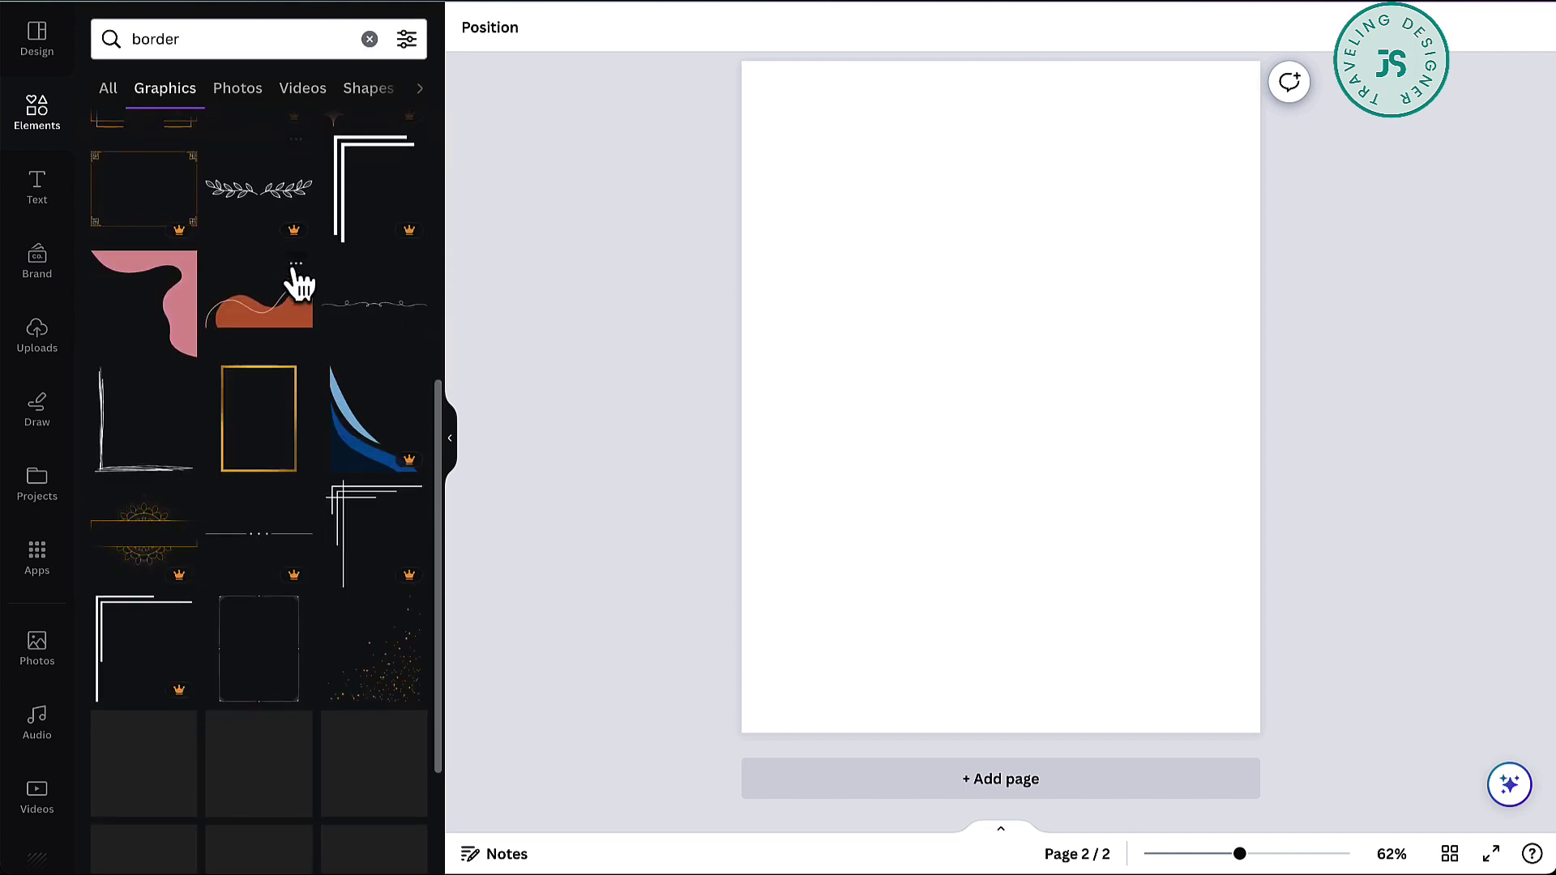
scroll(300, 284, "down", 2)
left_click(279, 564)
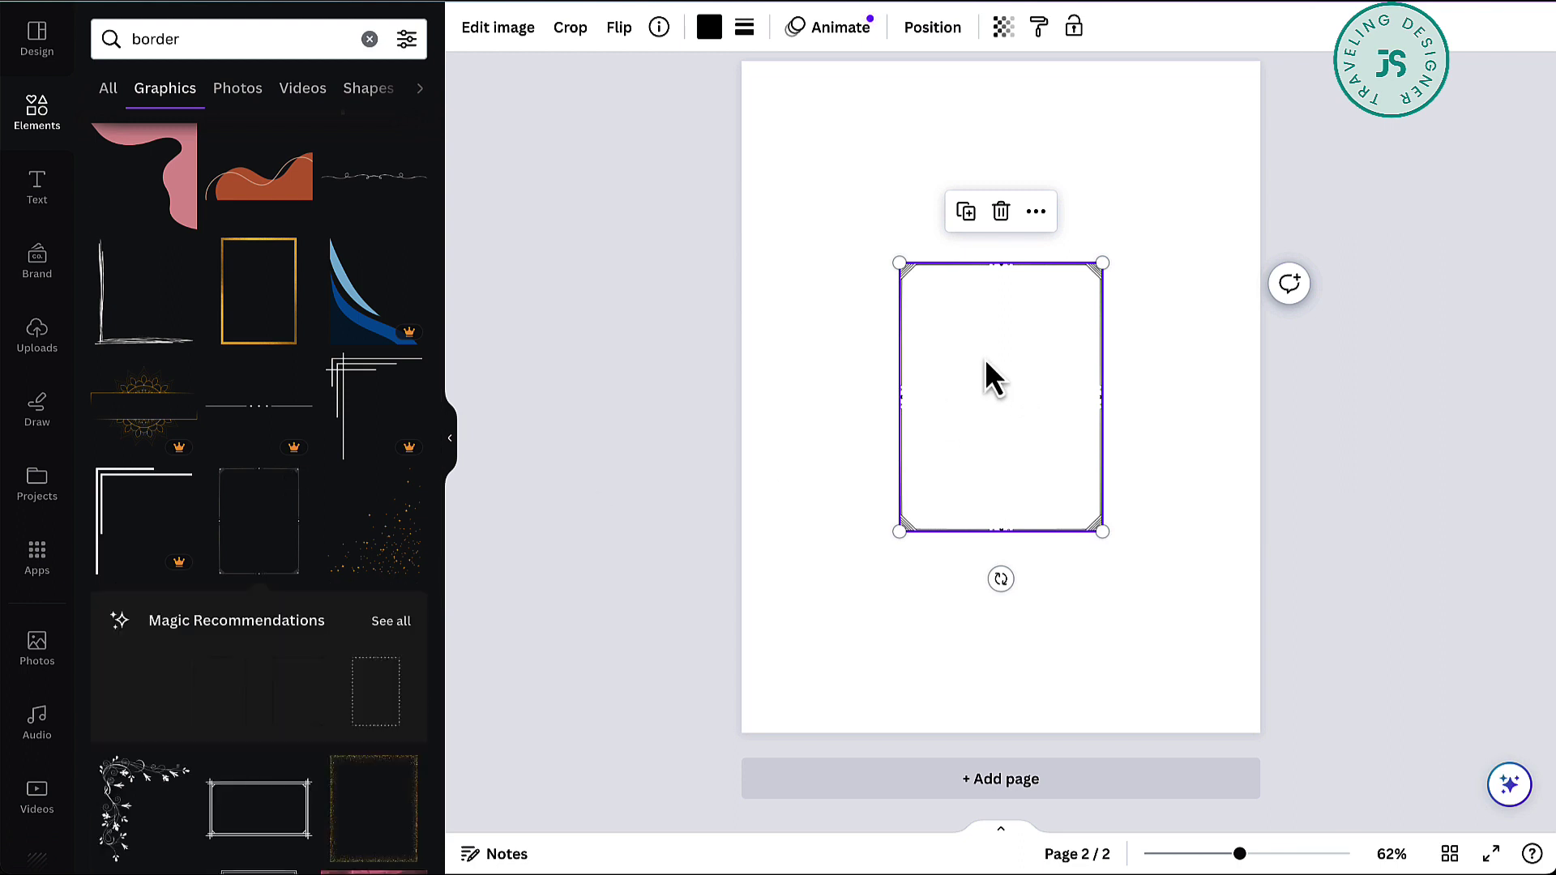
left_click_drag(1102, 263, 1227, 74)
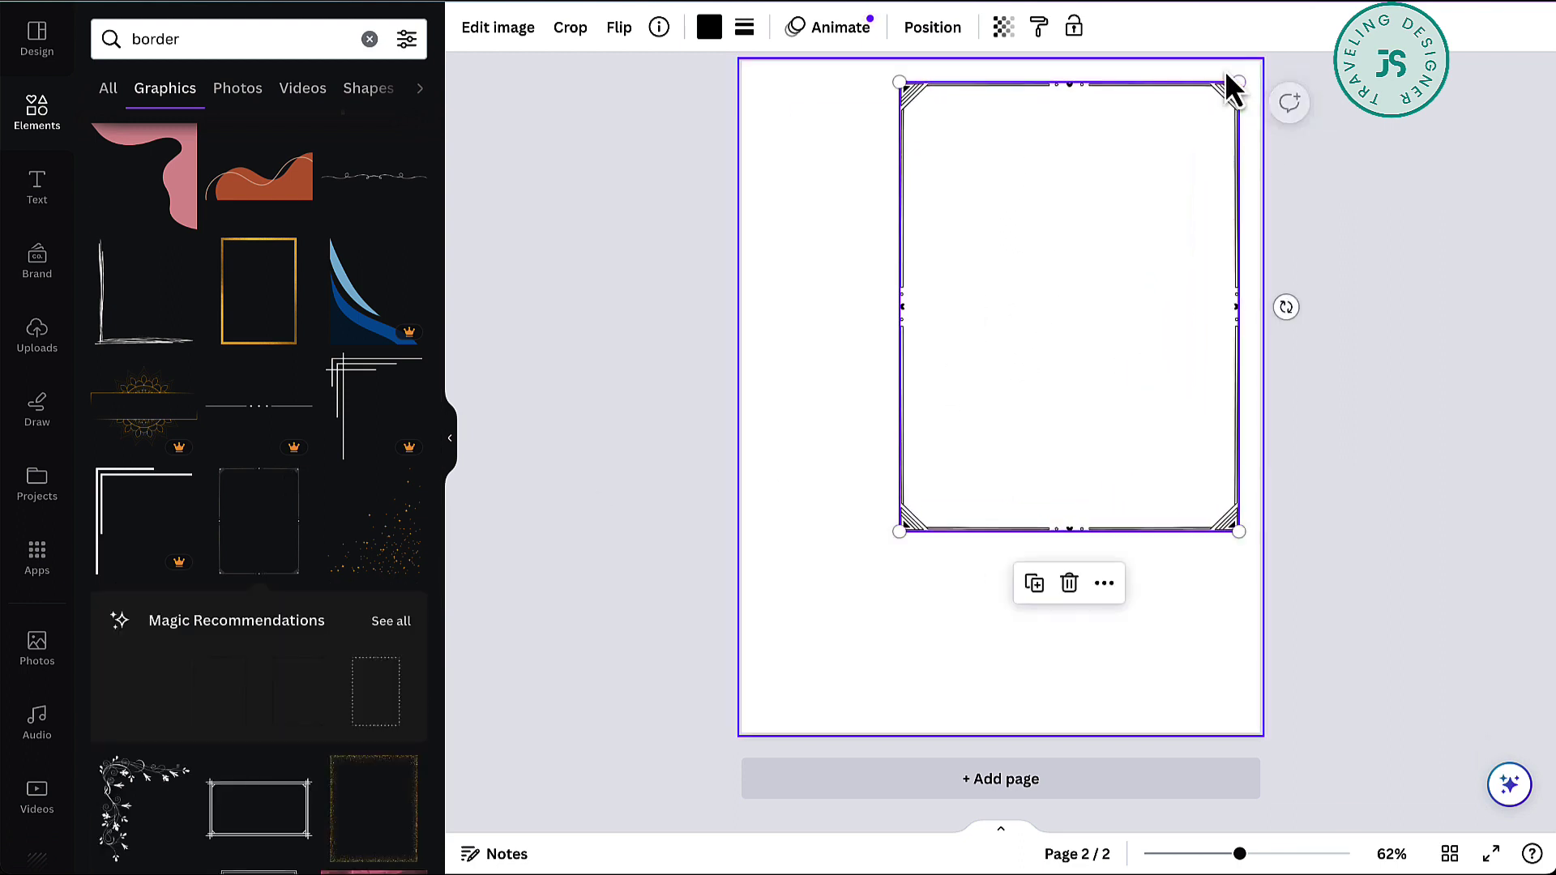
left_click_drag(900, 531, 752, 720)
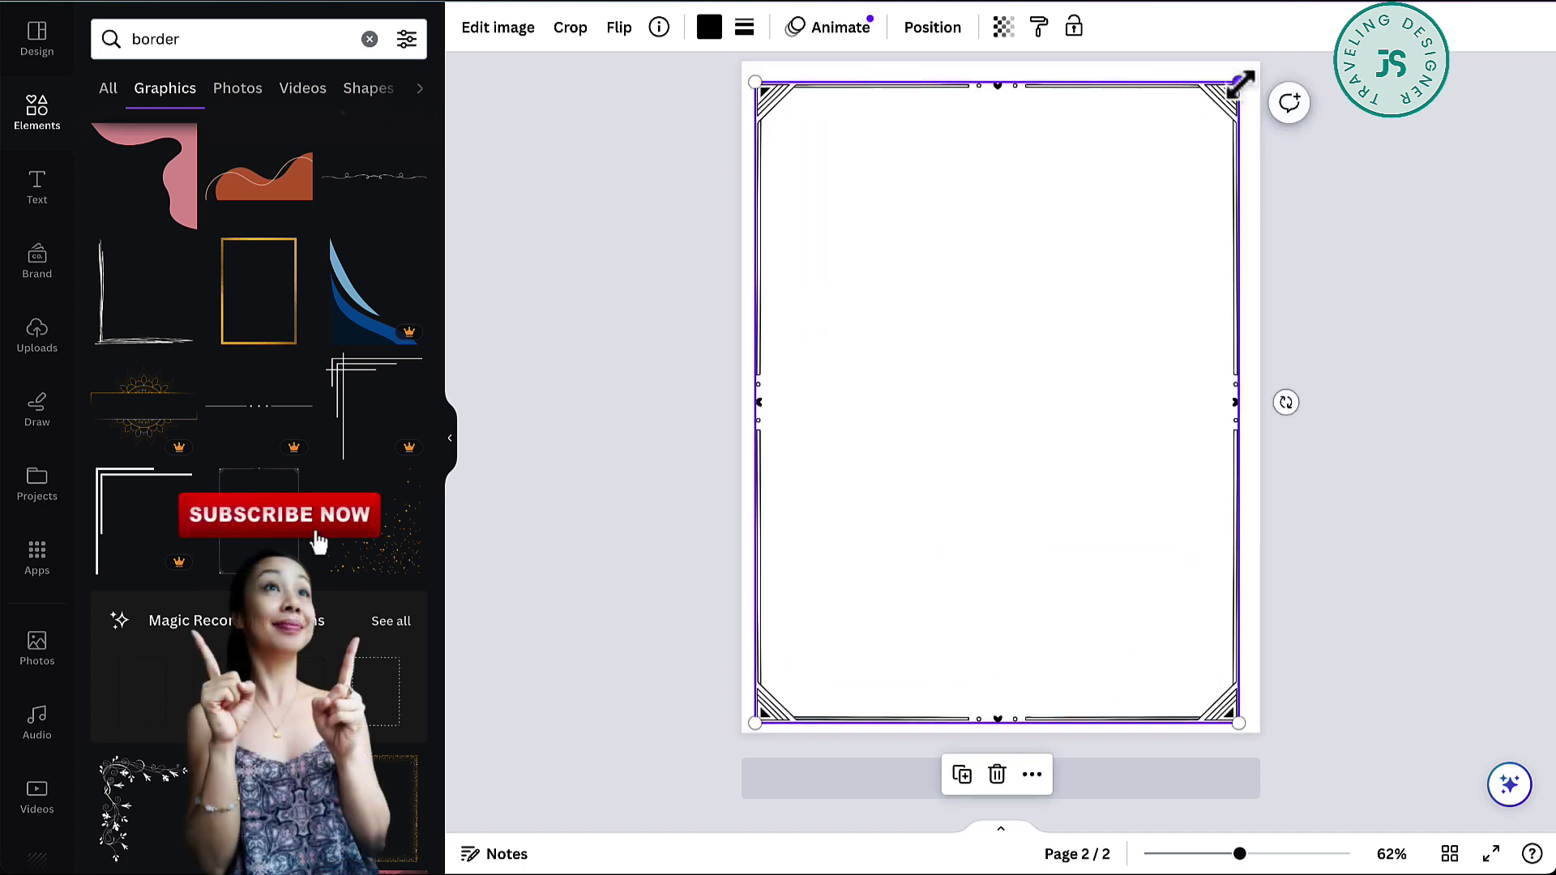
left_click_drag(1240, 83, 1252, 75)
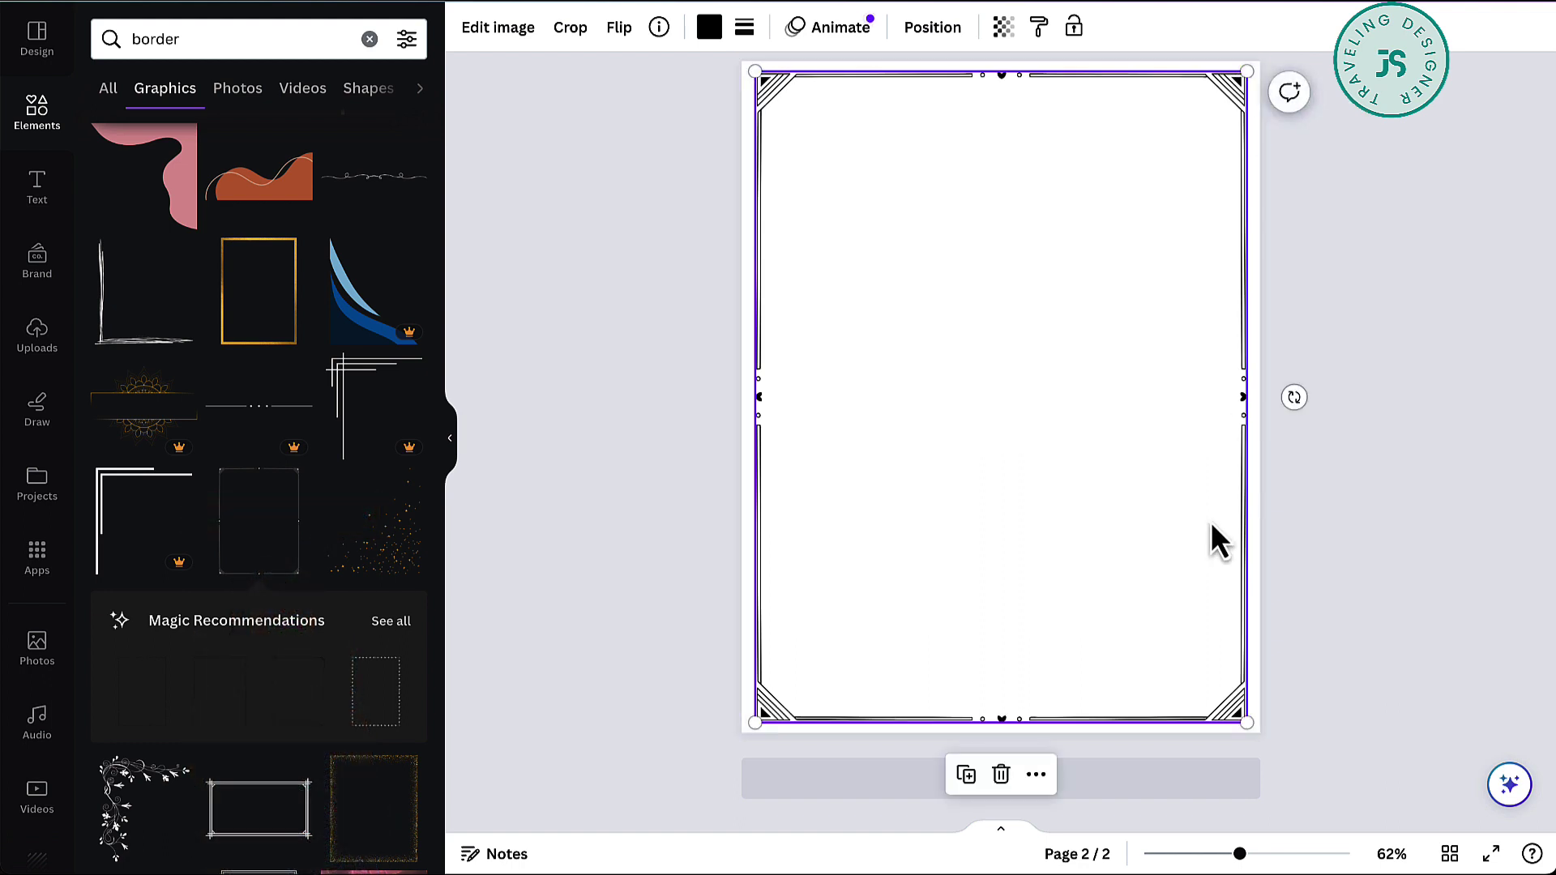
left_click(1374, 559)
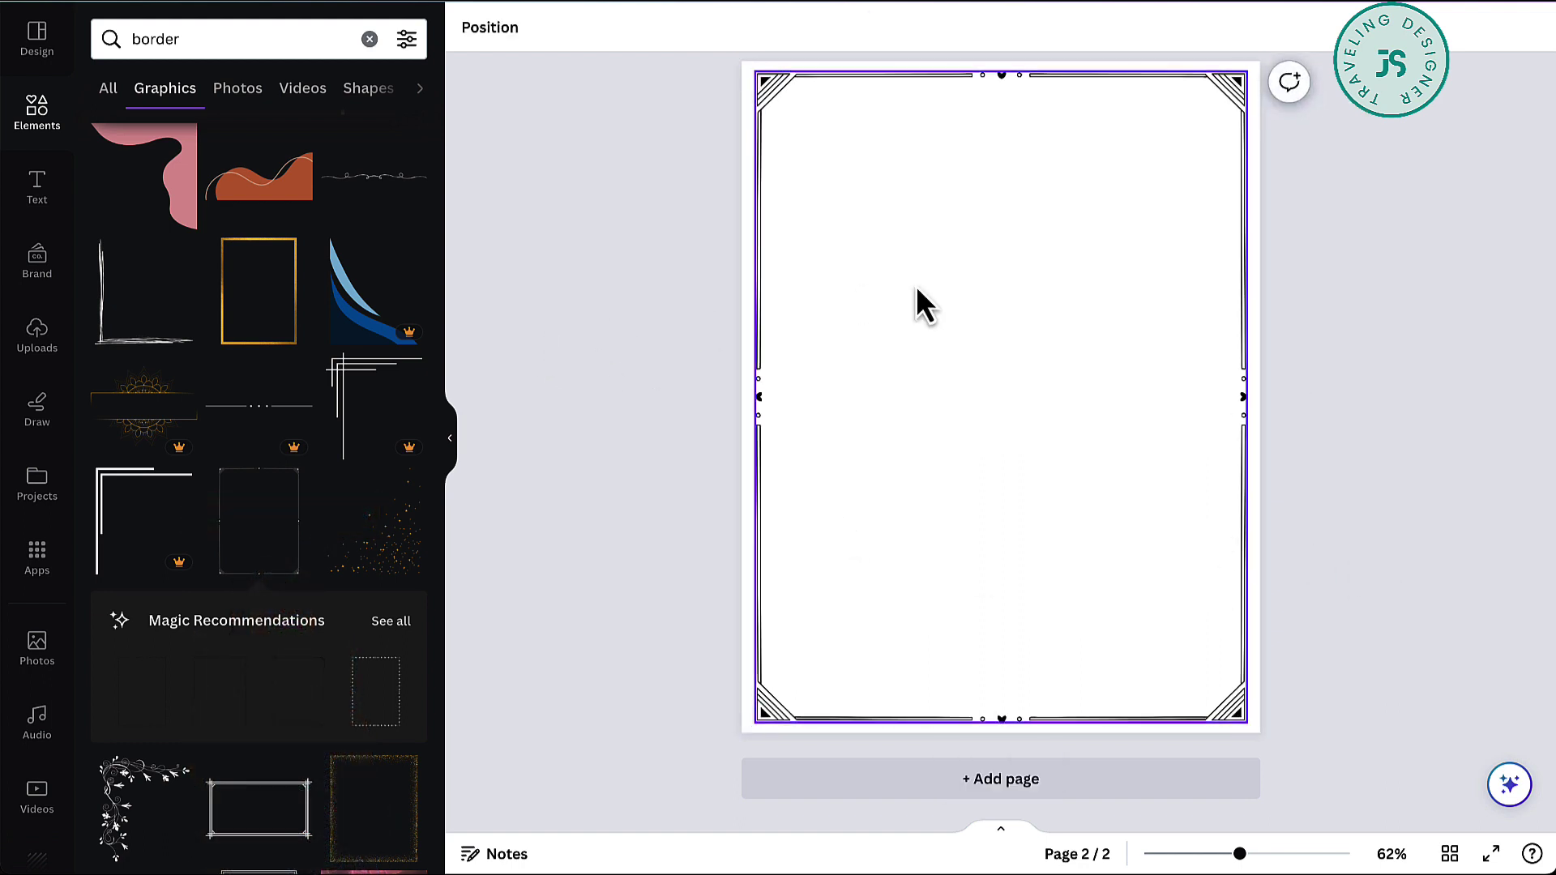
Step: Add a heading to the page that reads "HALLOWEEN ALPHABETICAL ORDER"
left_click(36, 188)
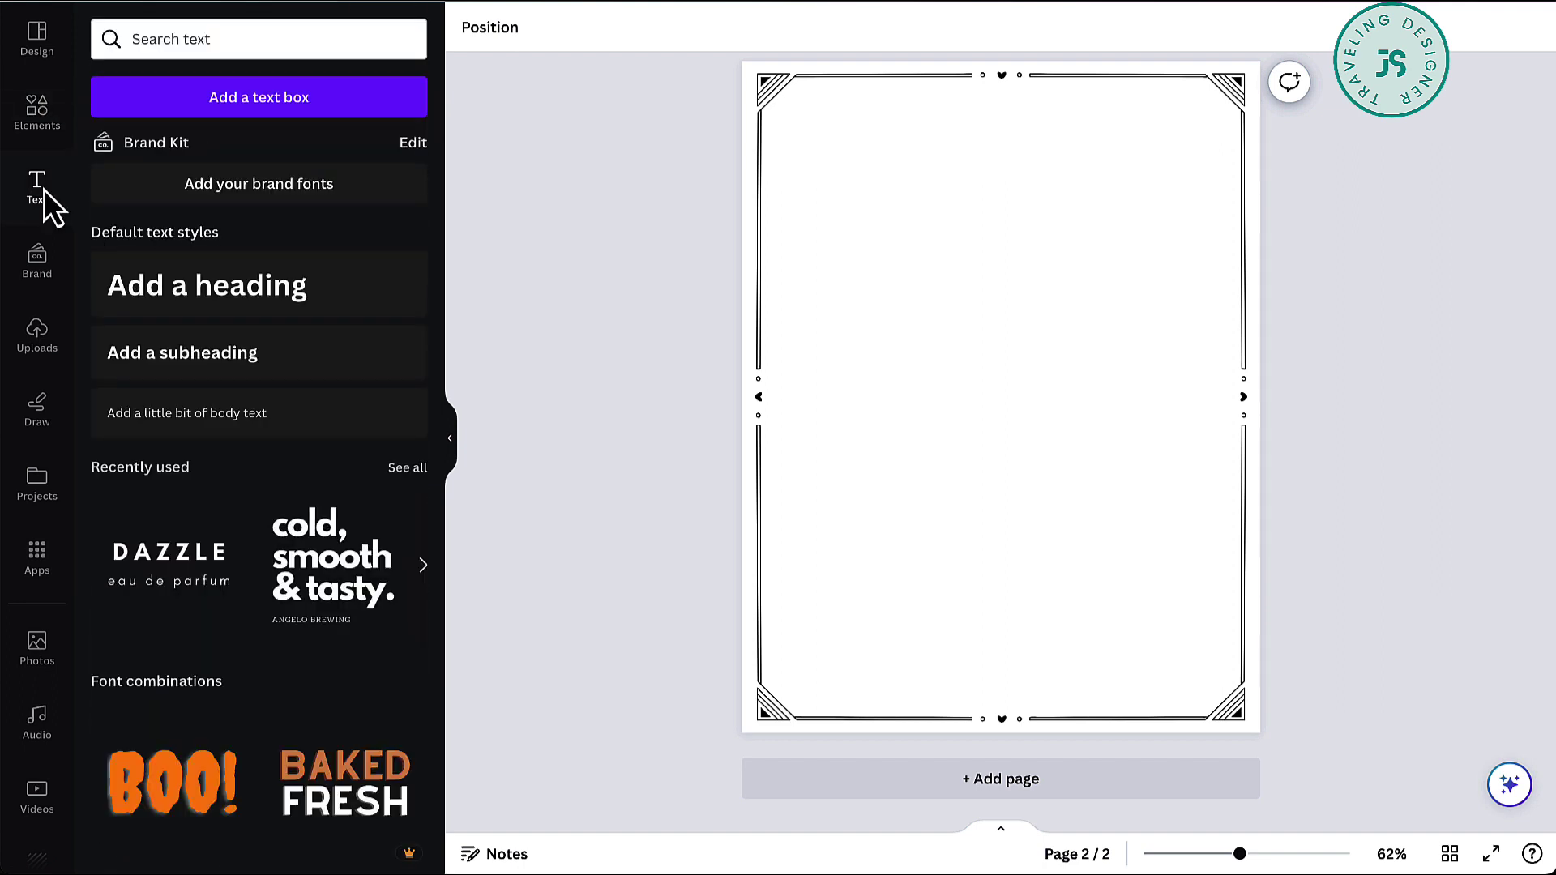
left_click(279, 300)
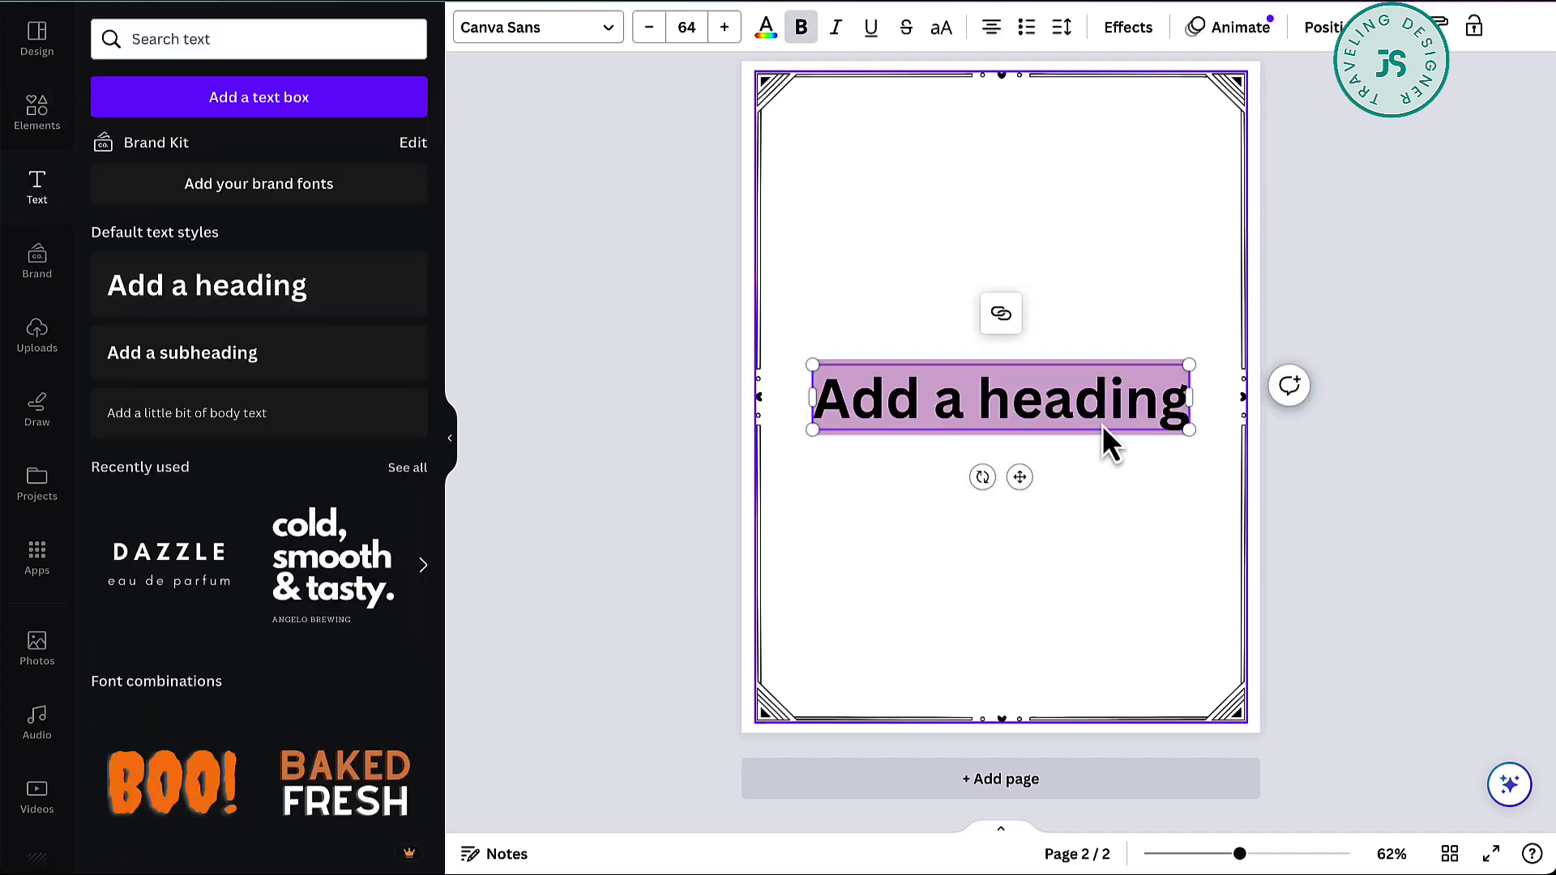
type("HALLOWEEN ALP")
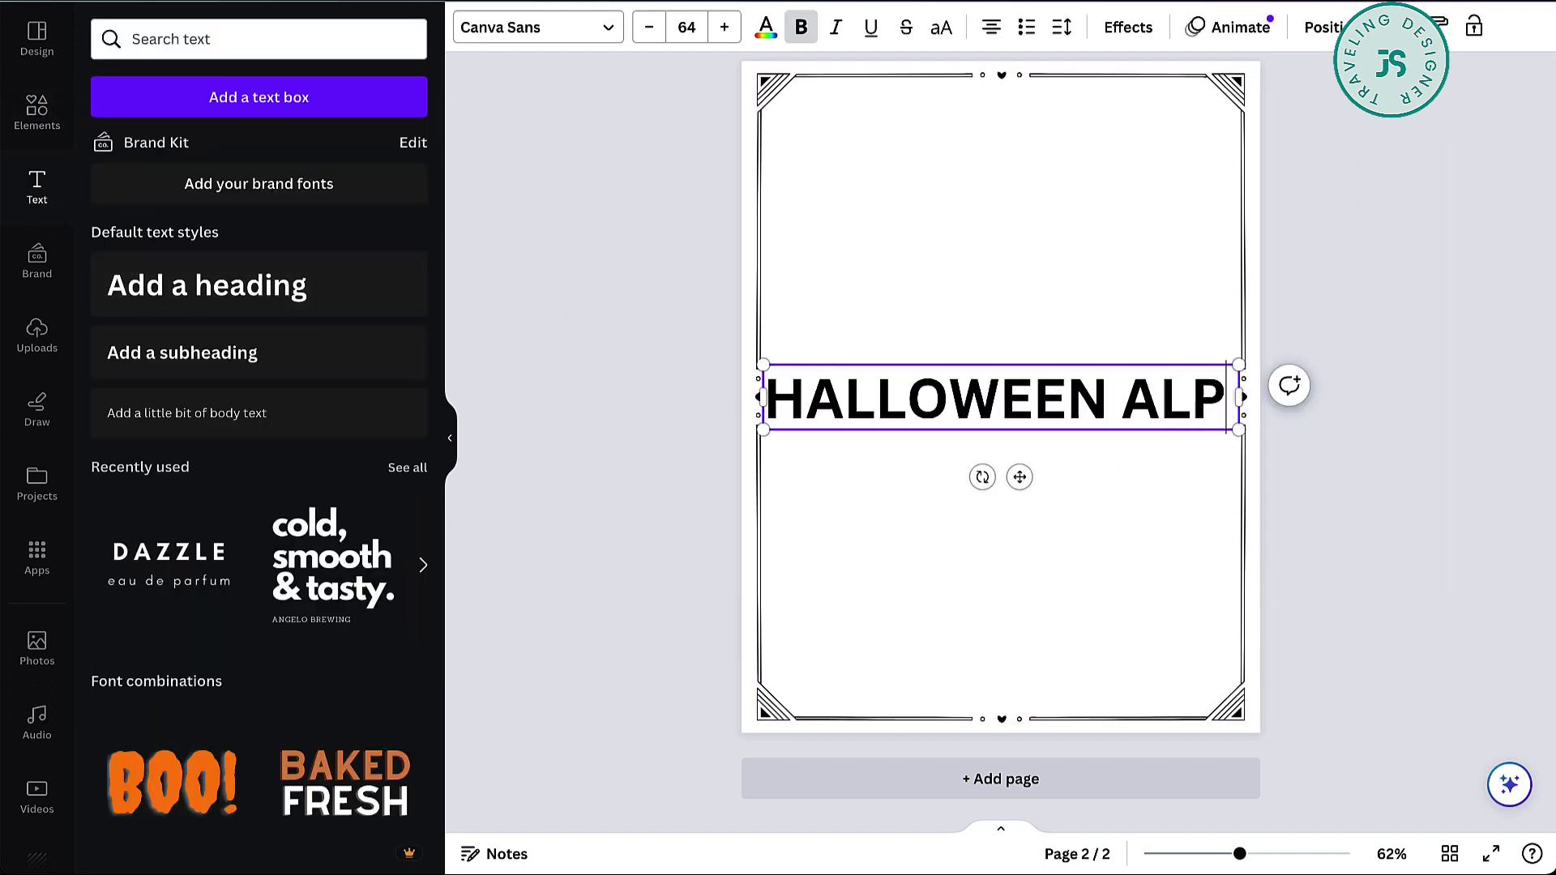
type("HABETICA")
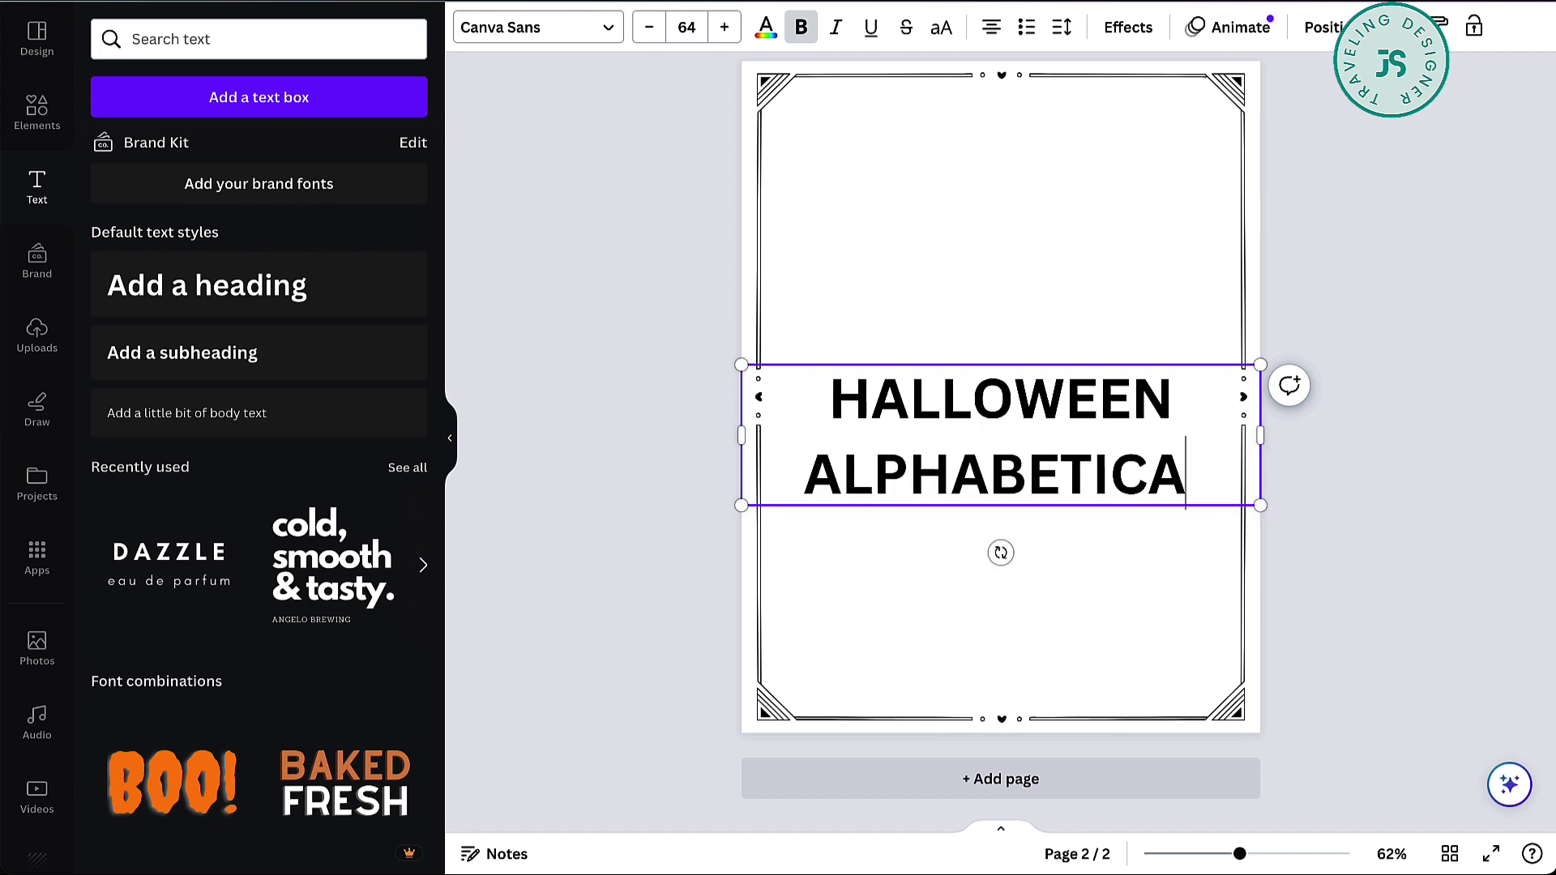
type("L ORDER")
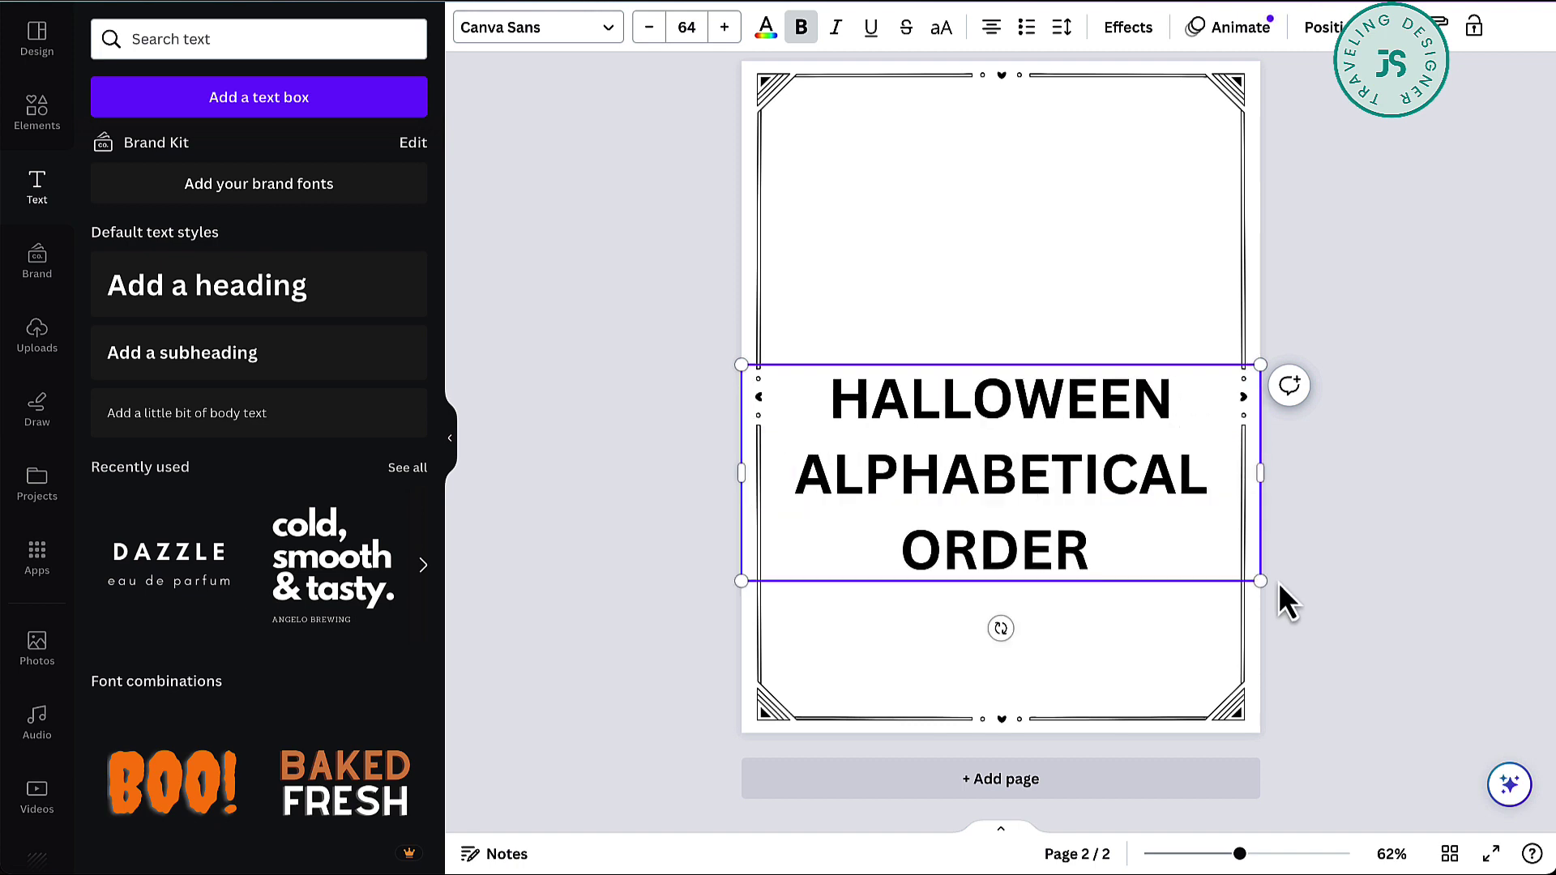
Step: Reduce the whole heading's font size to 28 and change its font to Jeepers
key("ctrl+a")
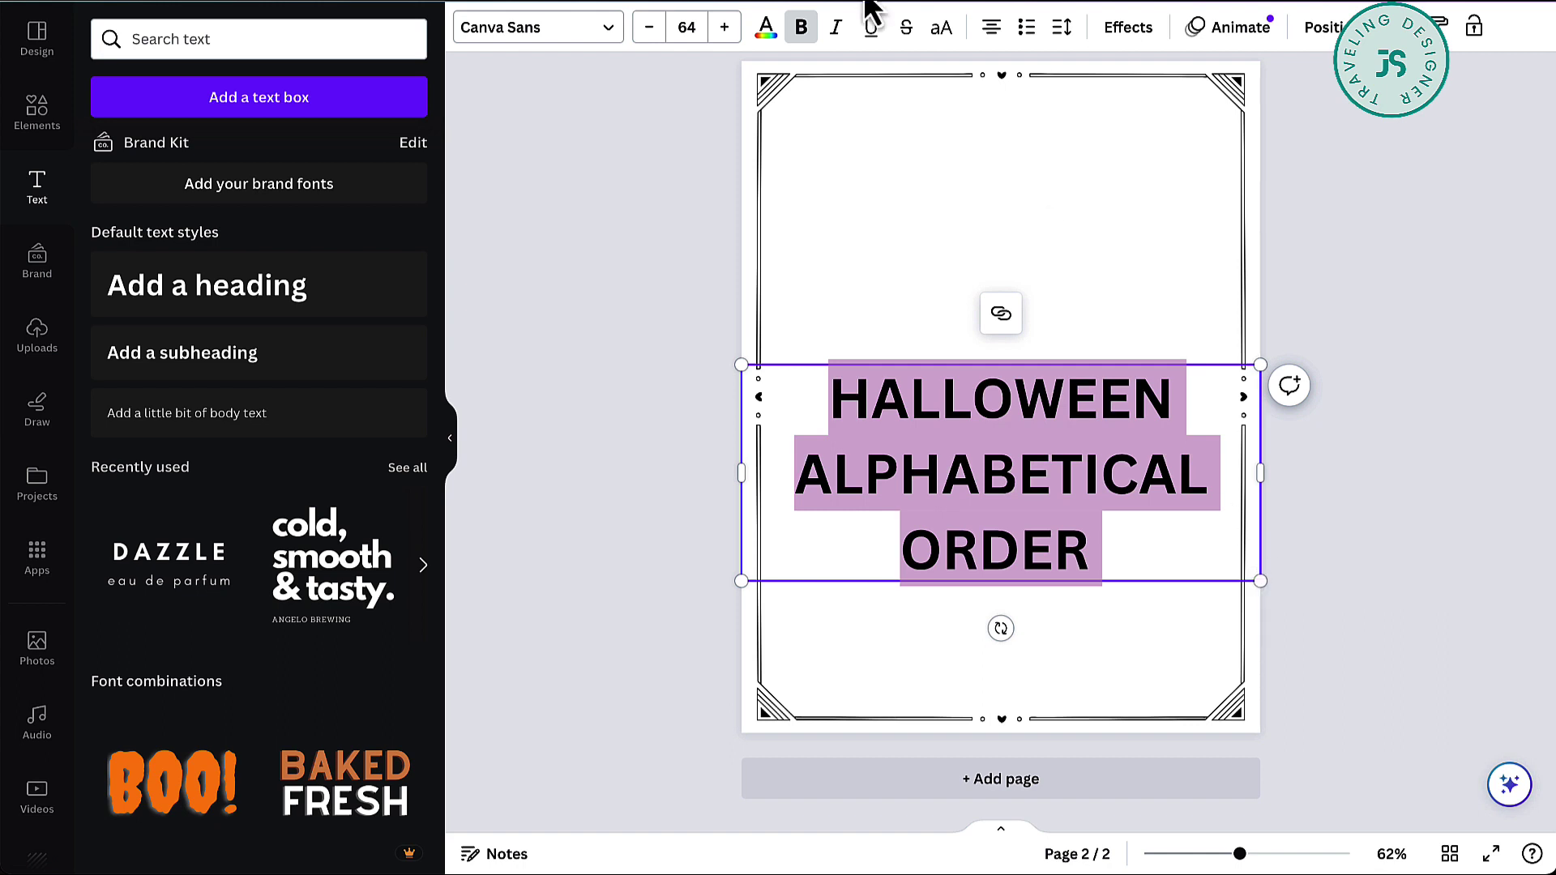
left_click(649, 29)
left_click(649, 29)
left_click(649, 29)
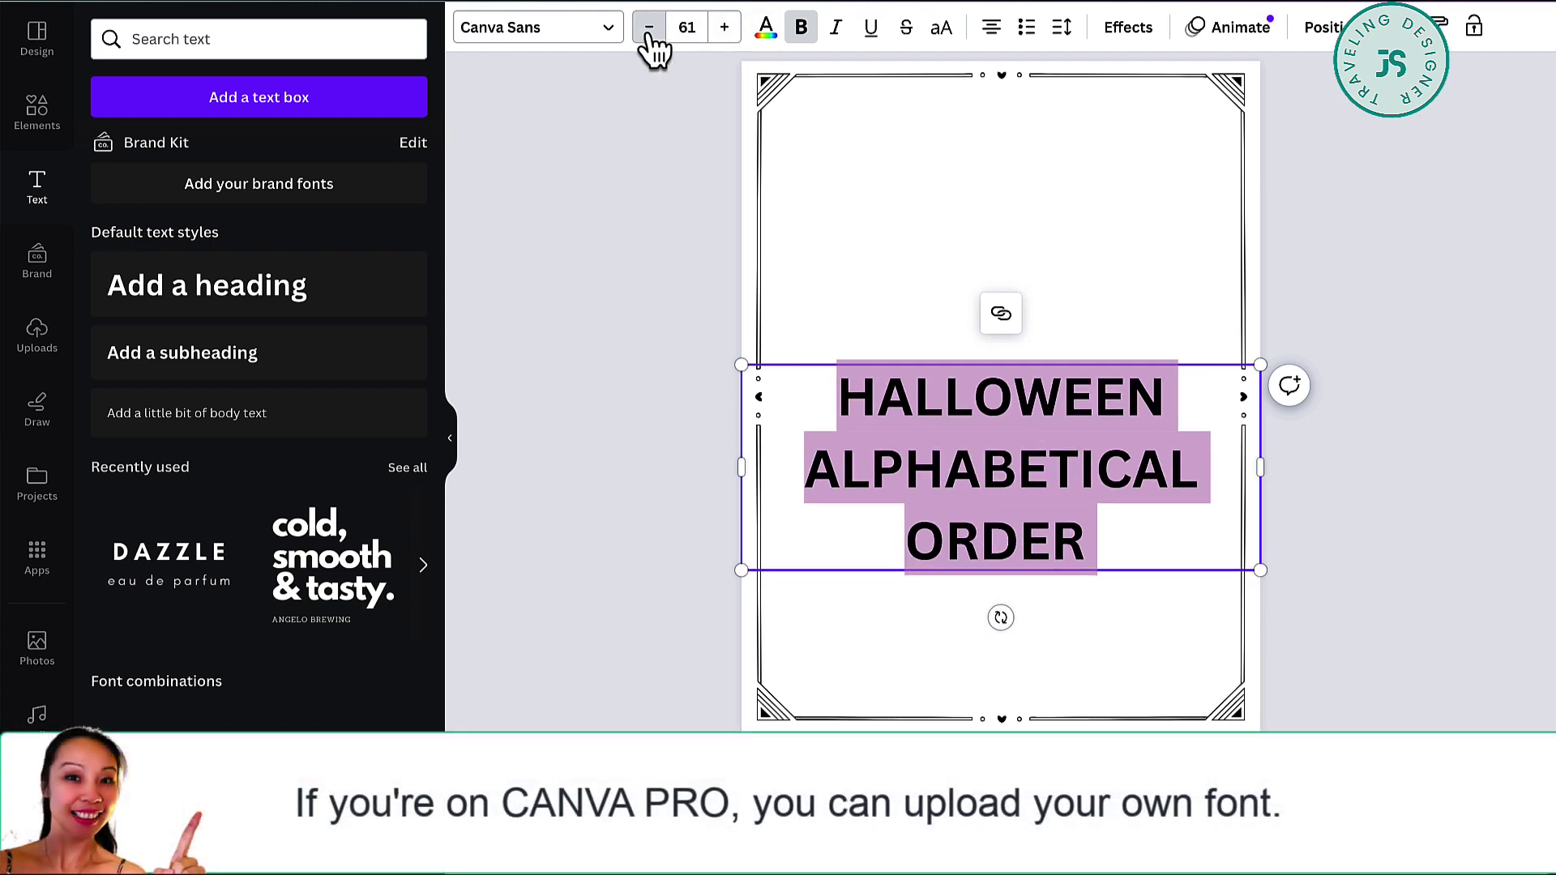
left_click(649, 29)
left_click(649, 29)
left_click(649, 29)
left_click(649, 29)
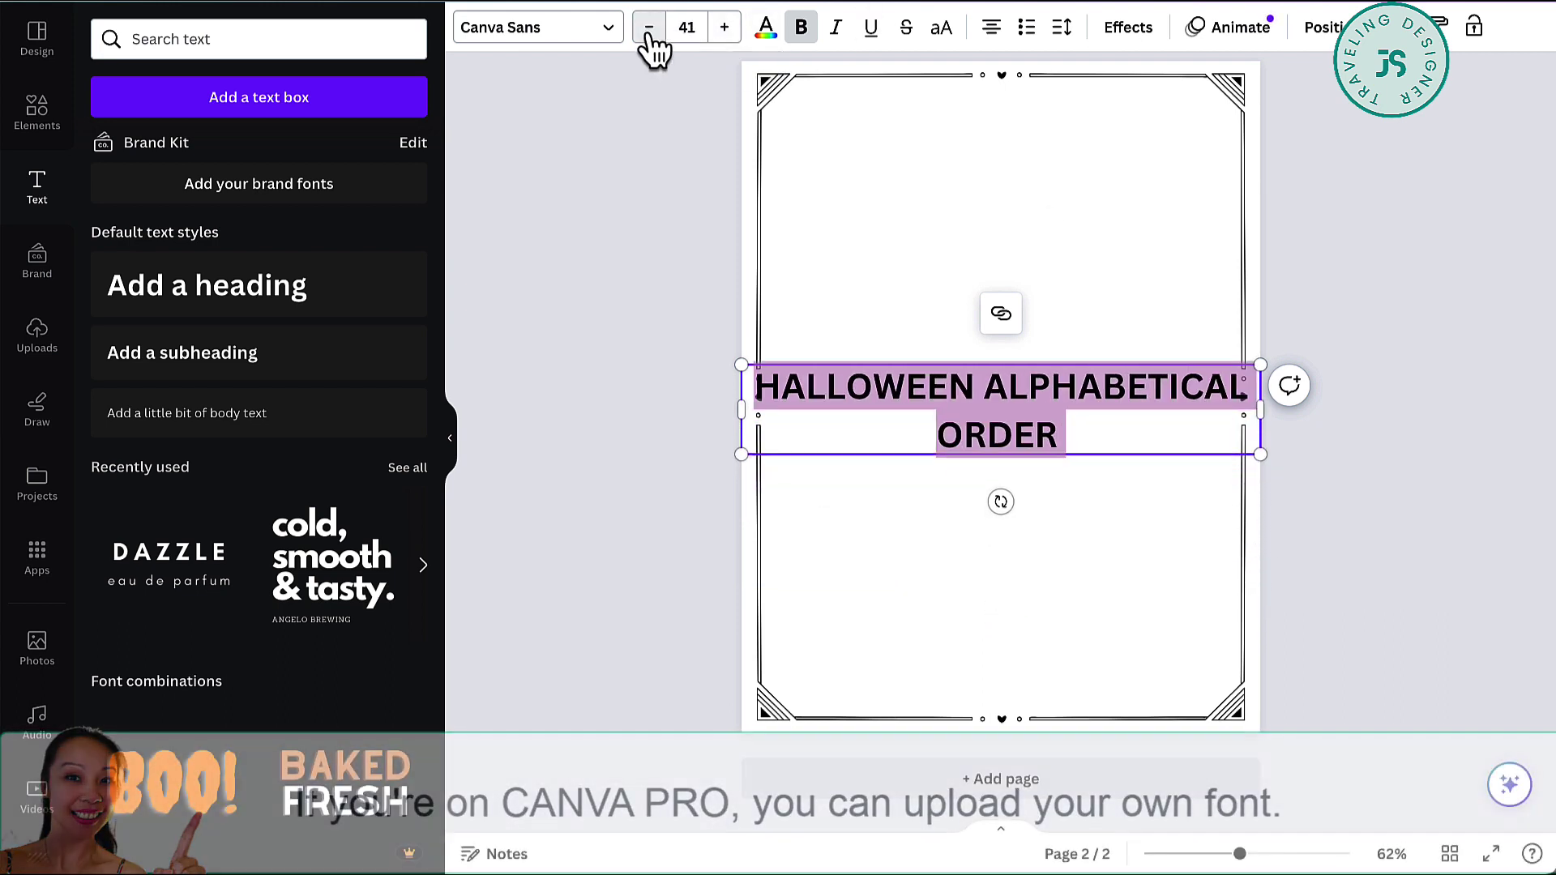
left_click(650, 29)
left_click(649, 29)
left_click(649, 29)
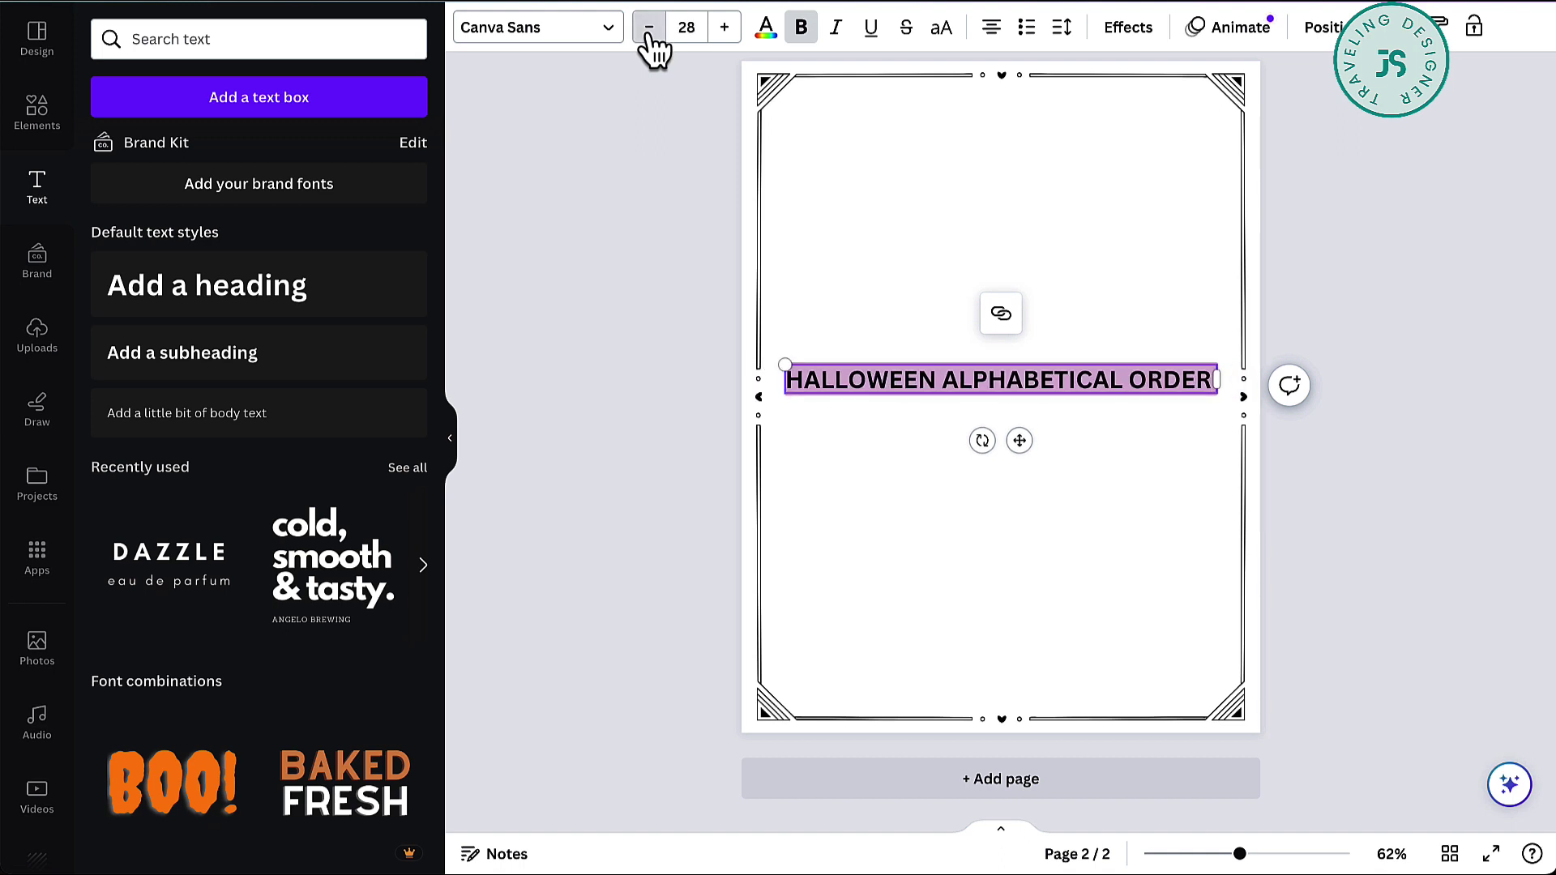
left_click(527, 36)
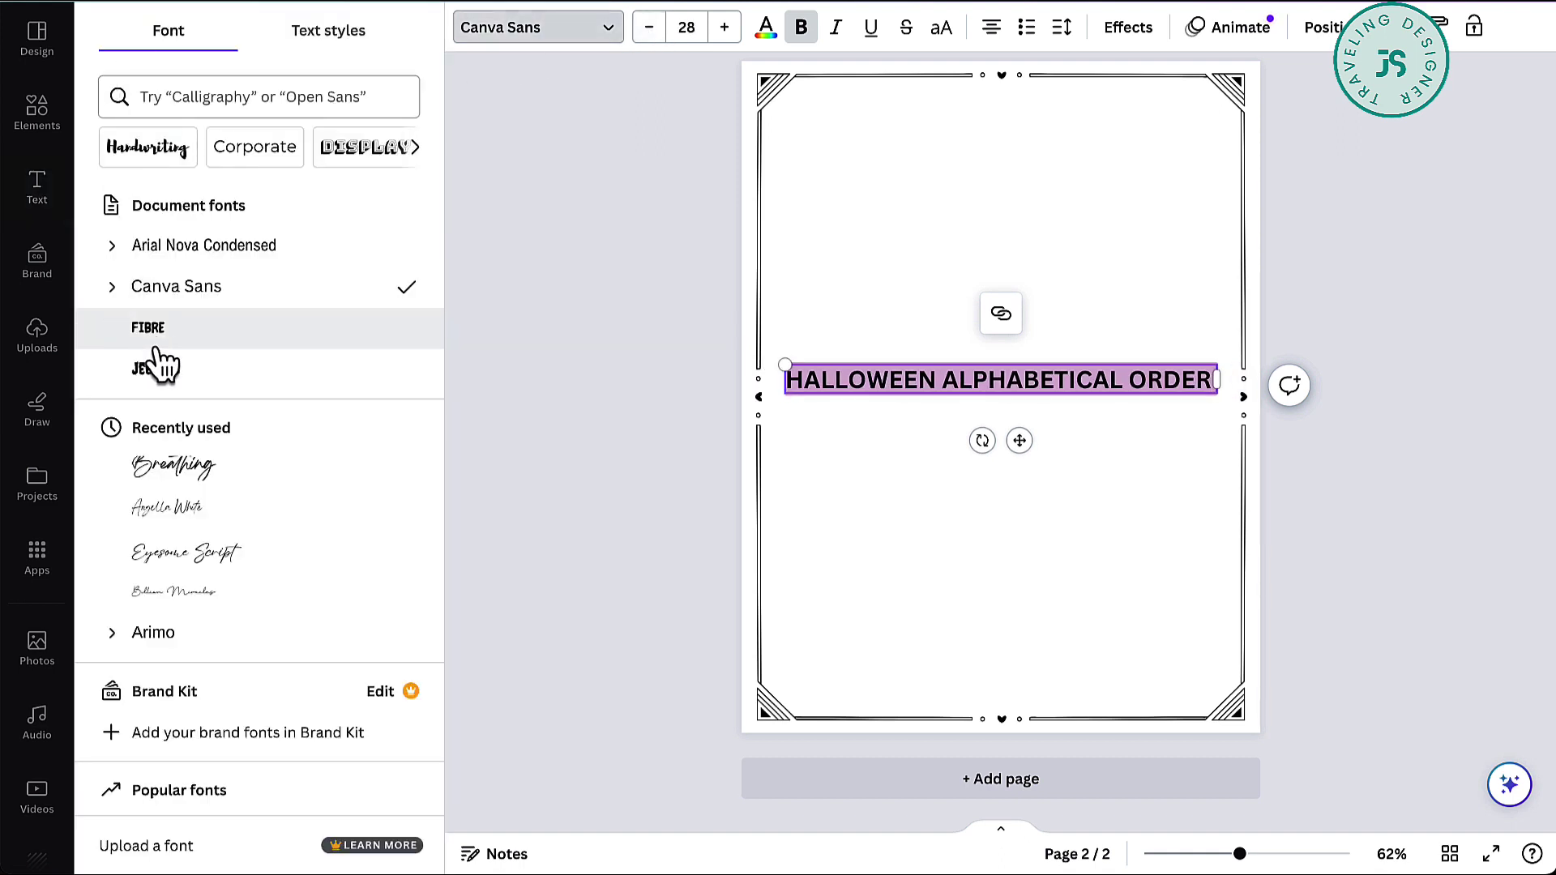
left_click(166, 372)
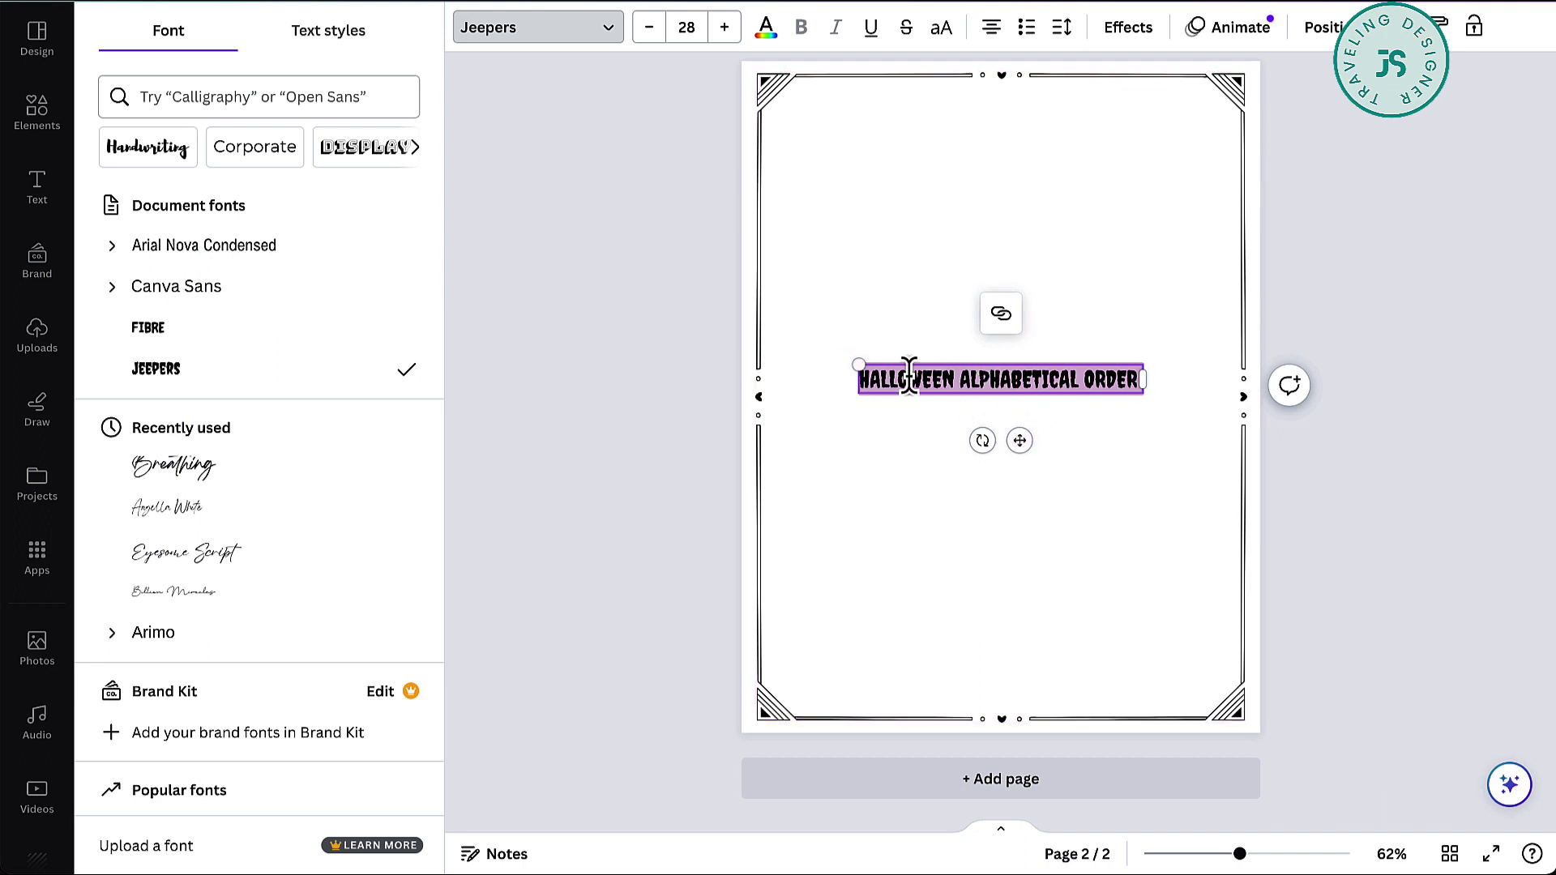
Step: Enlarge the heading to a font size of about 40.9 and move it to the top of the page inside the border
left_click_drag(853, 364, 799, 324)
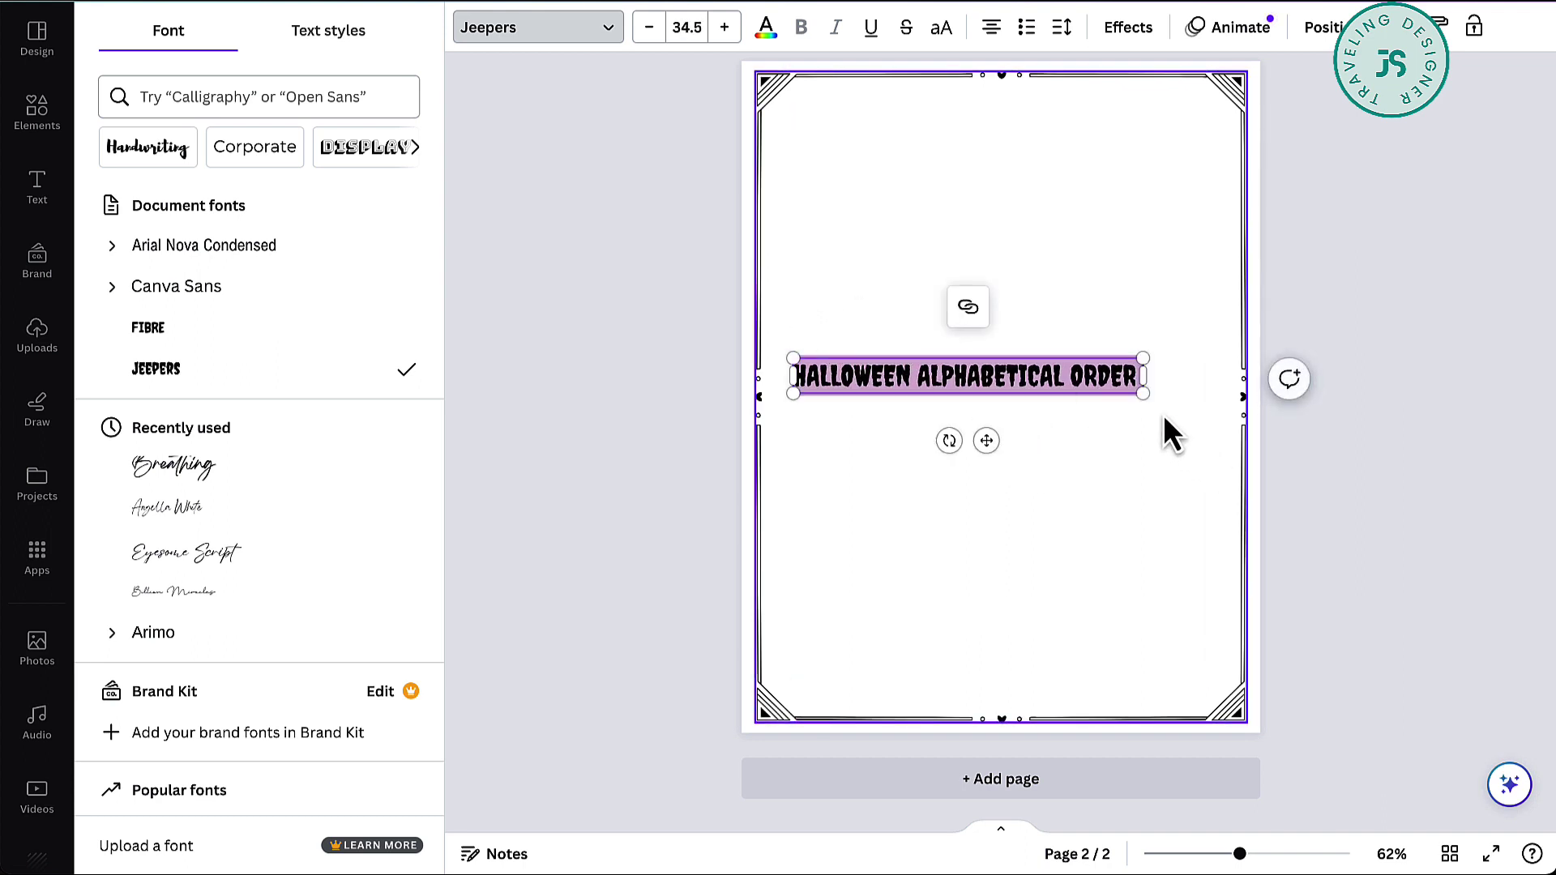
left_click_drag(1145, 396, 1202, 410)
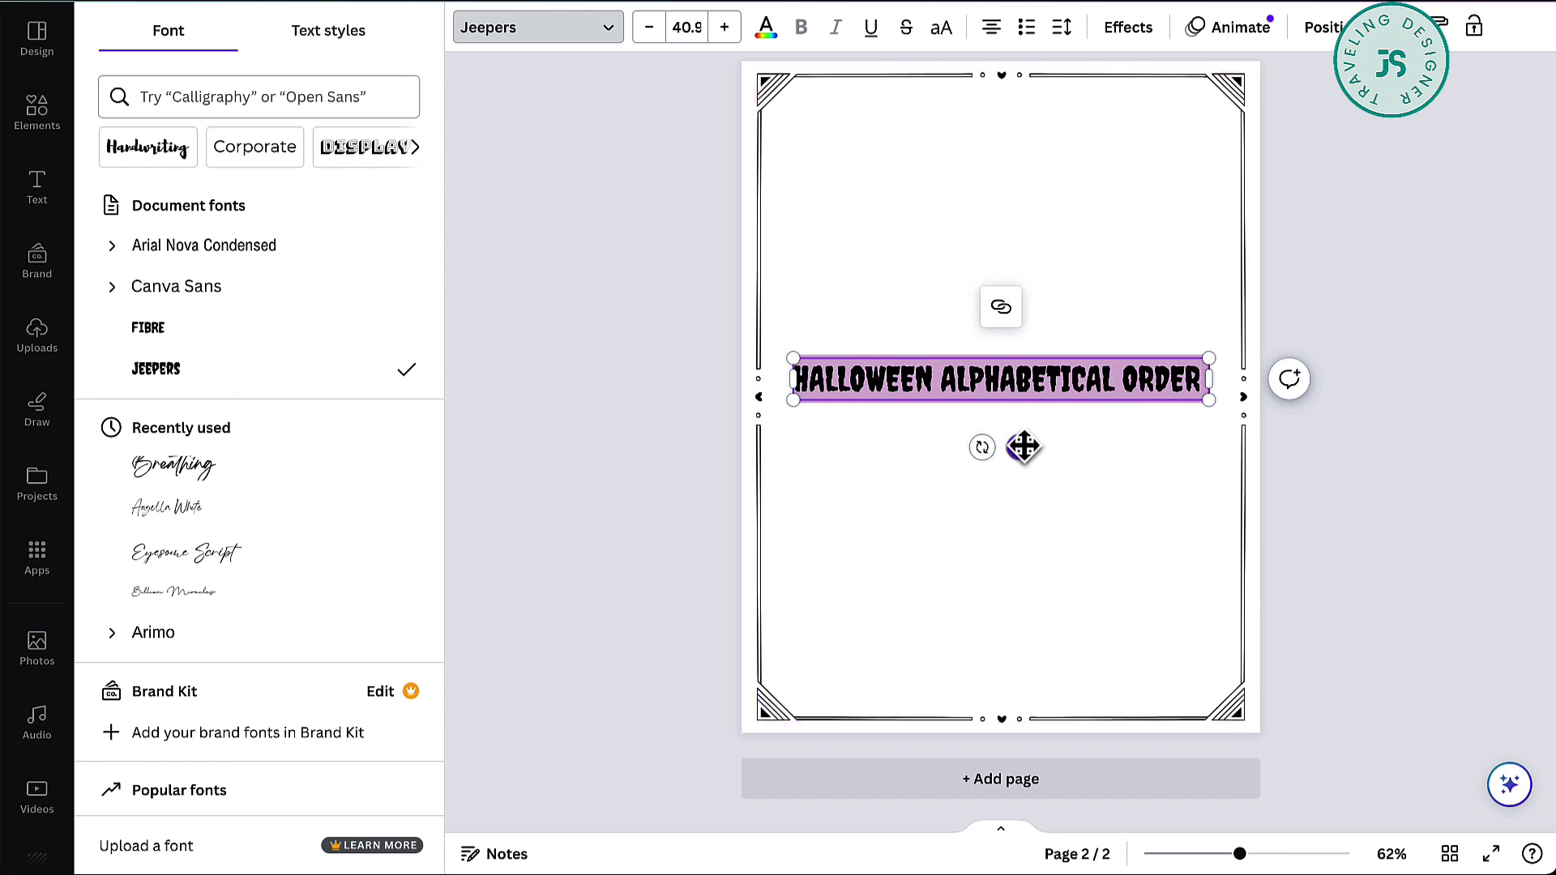
left_click_drag(1021, 445, 1017, 192)
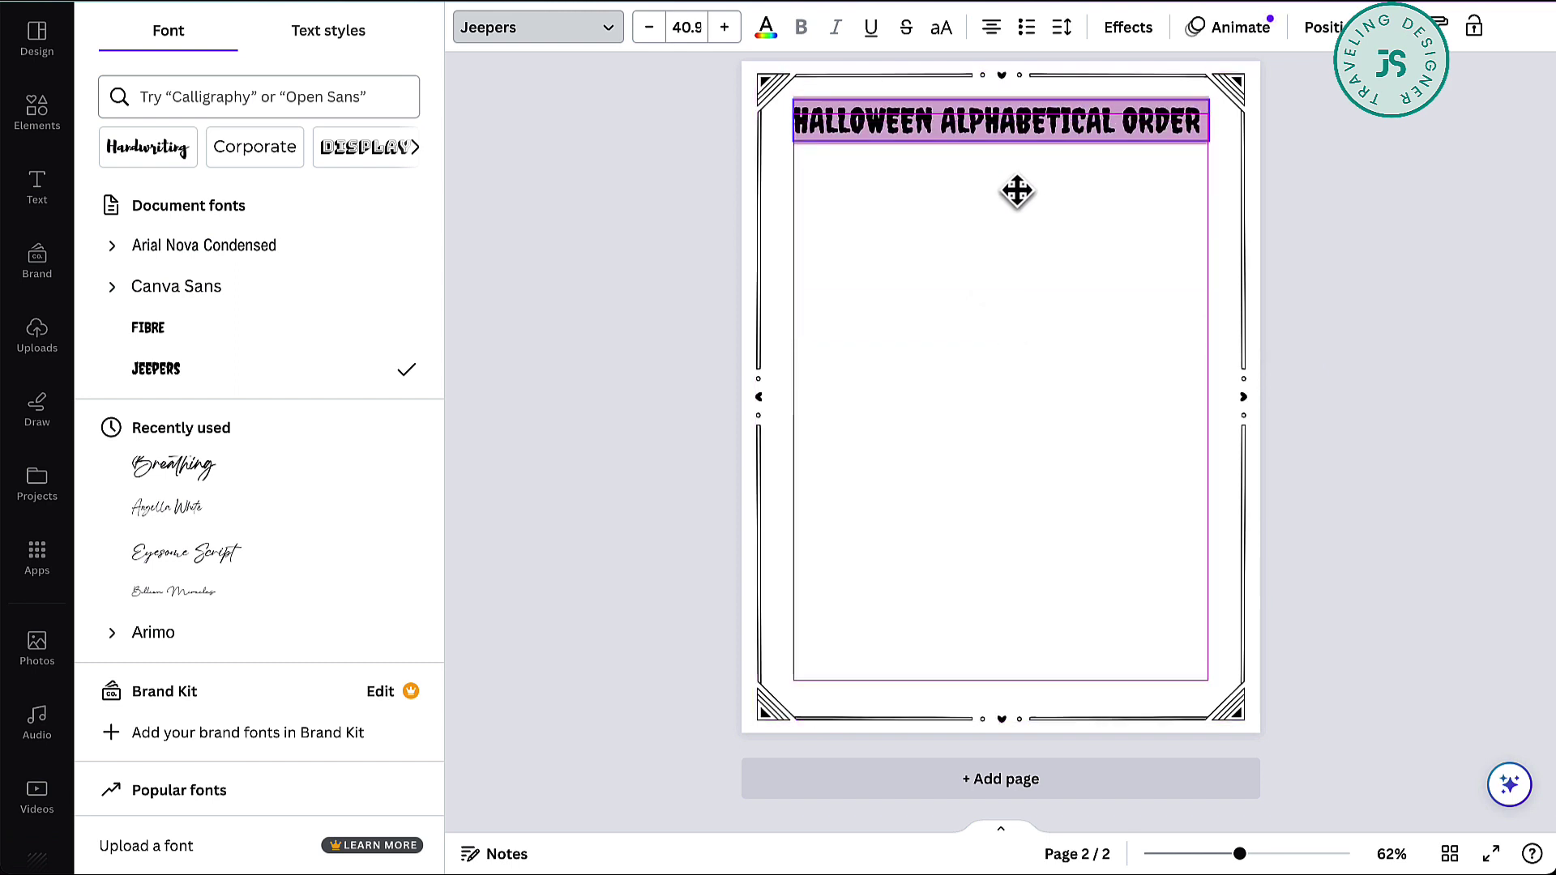
left_click(1045, 276)
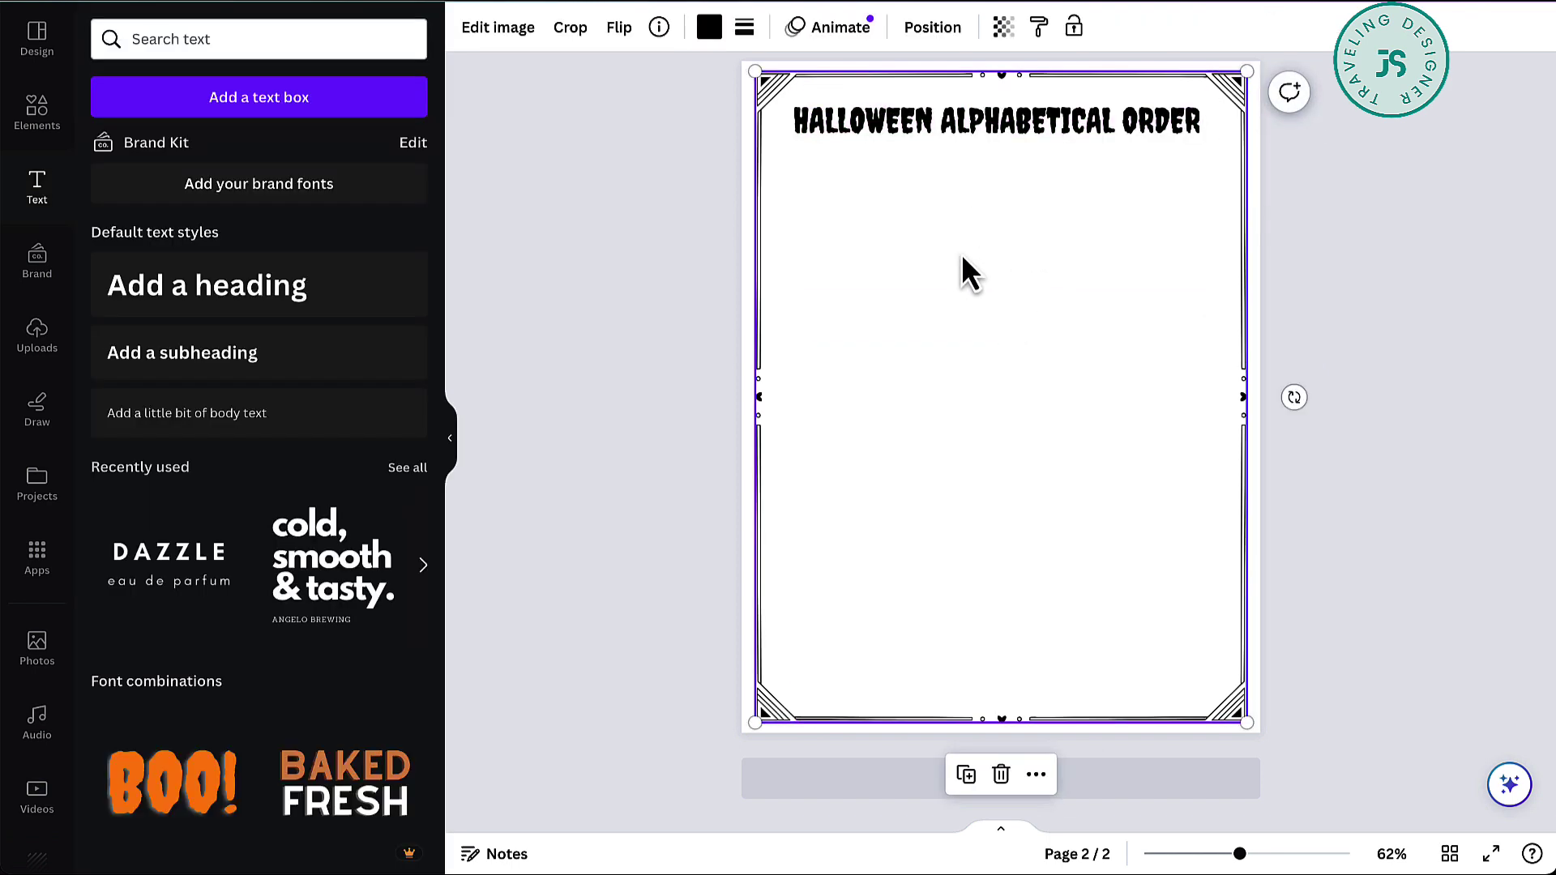
Step: Add a "NAME:" label, enlarge it to font size 16.6 and place it under the first part of the heading
key("t")
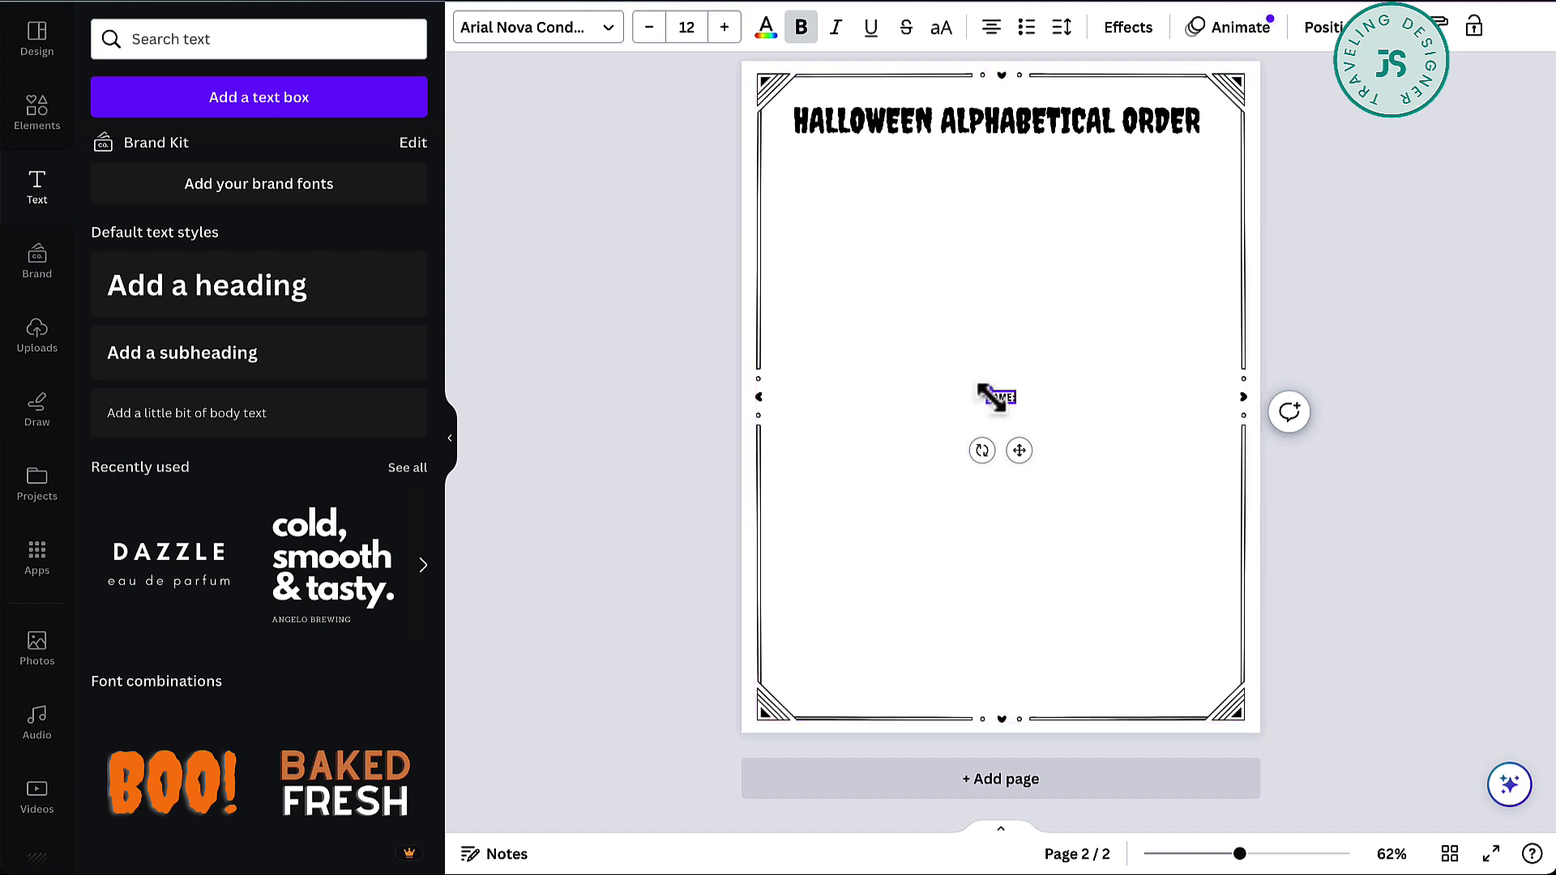
left_click_drag(990, 397, 976, 387)
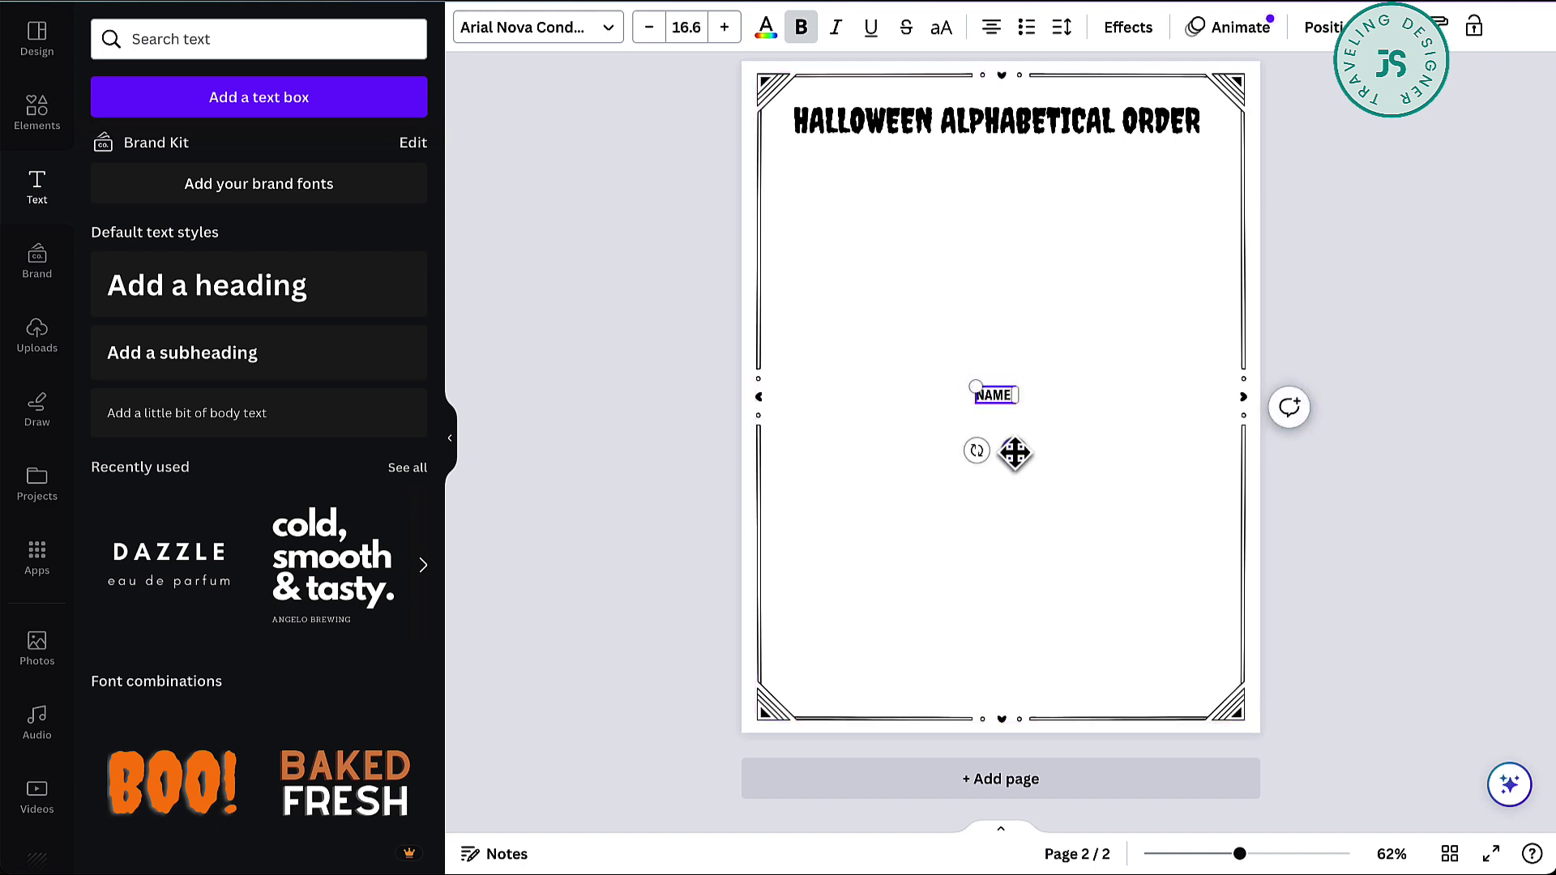
left_click_drag(1015, 452, 875, 215)
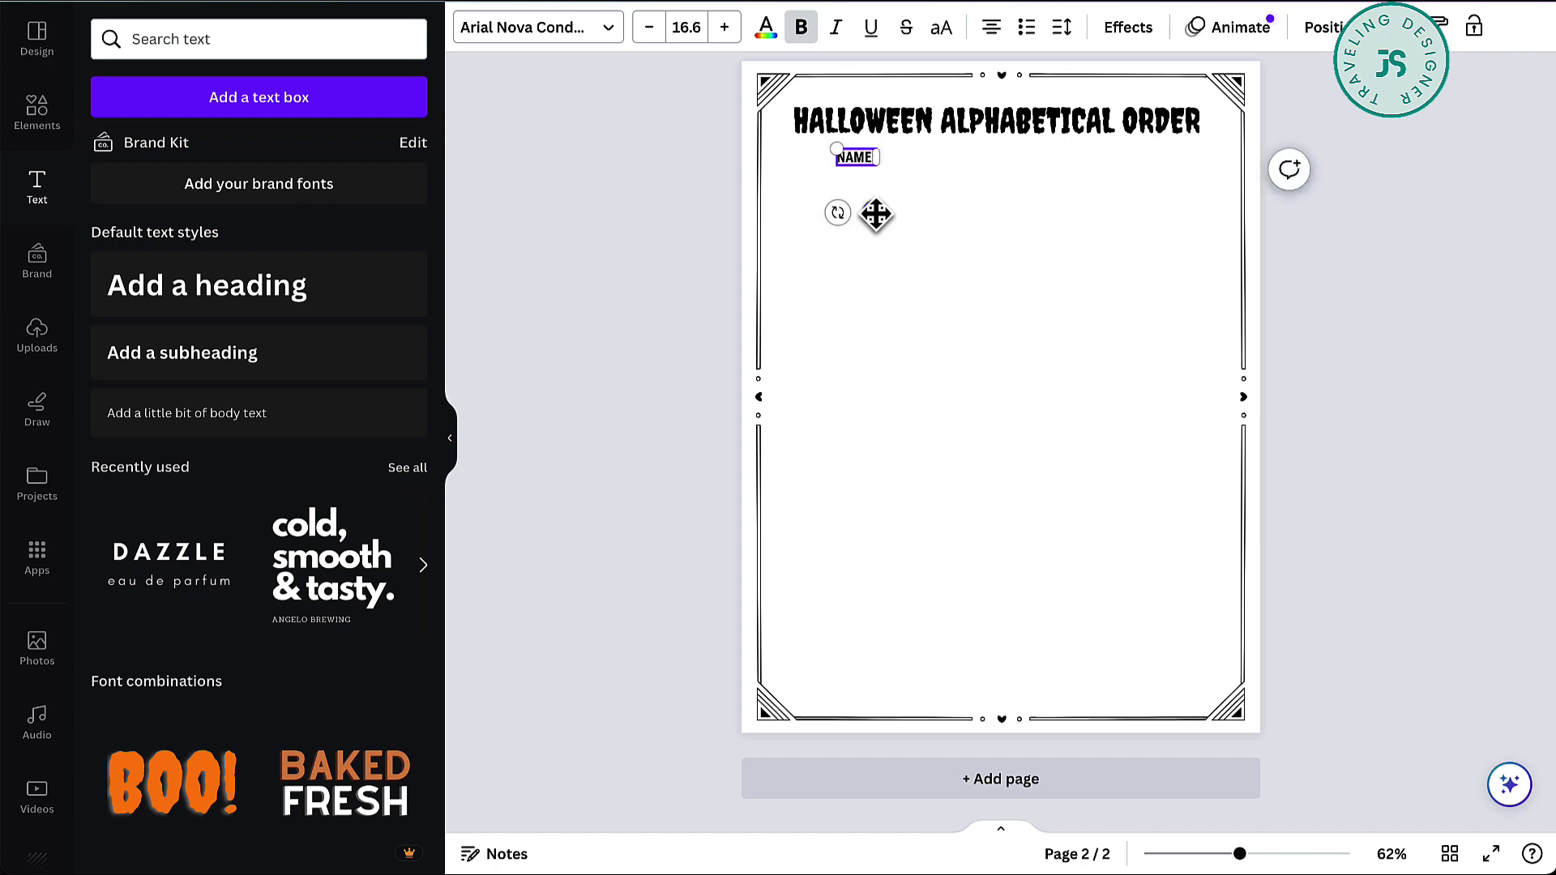
Step: Add a straight line with a thinner line weight and stretch it beside the NAME: label as a writing line
left_click(39, 117)
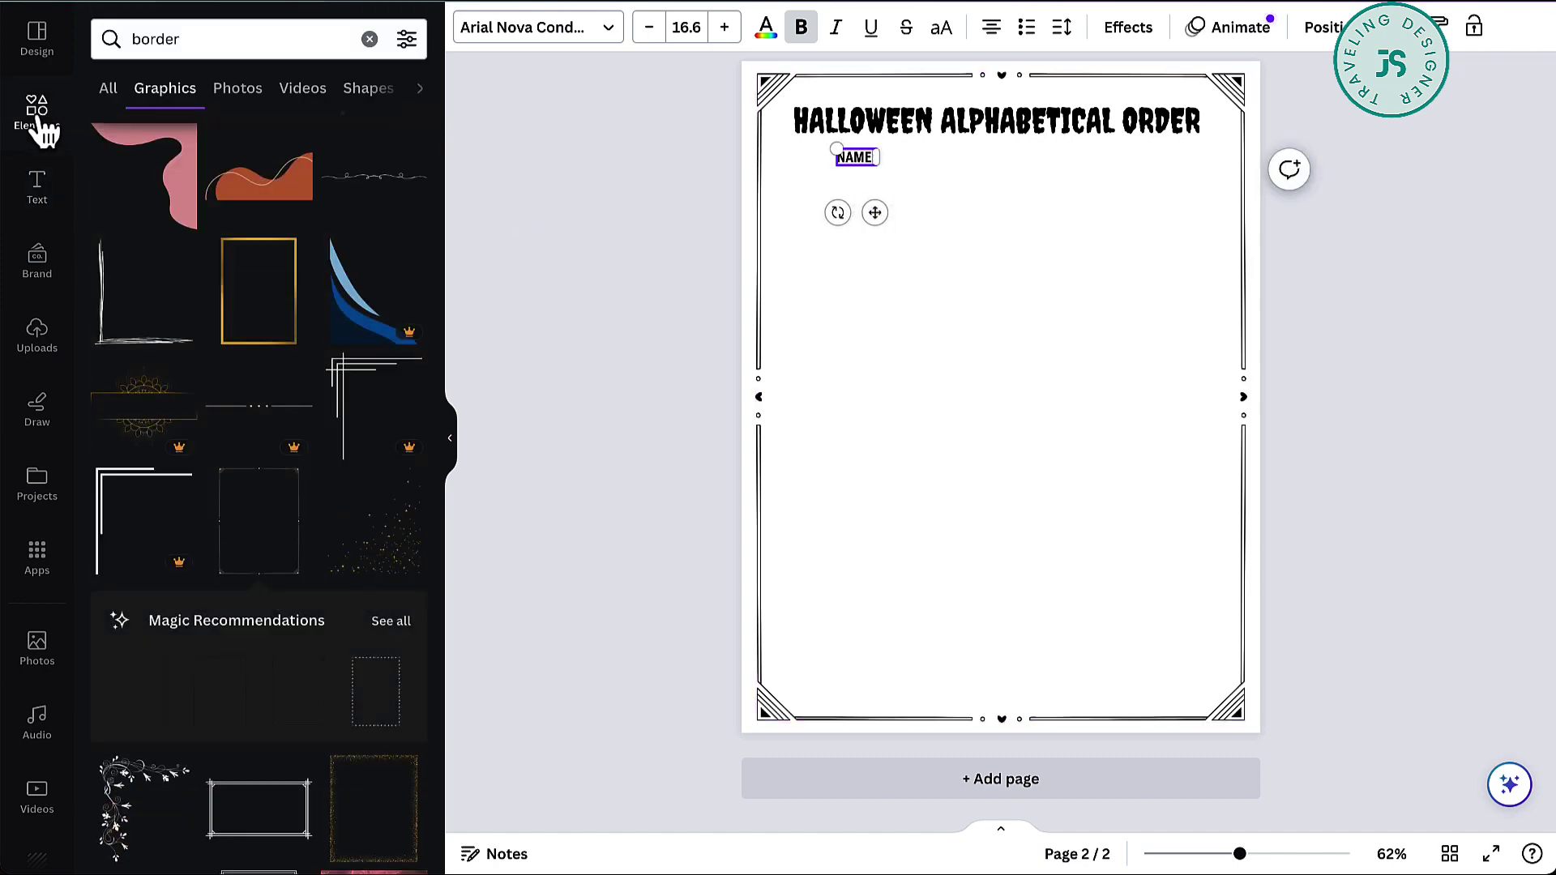
left_click(370, 39)
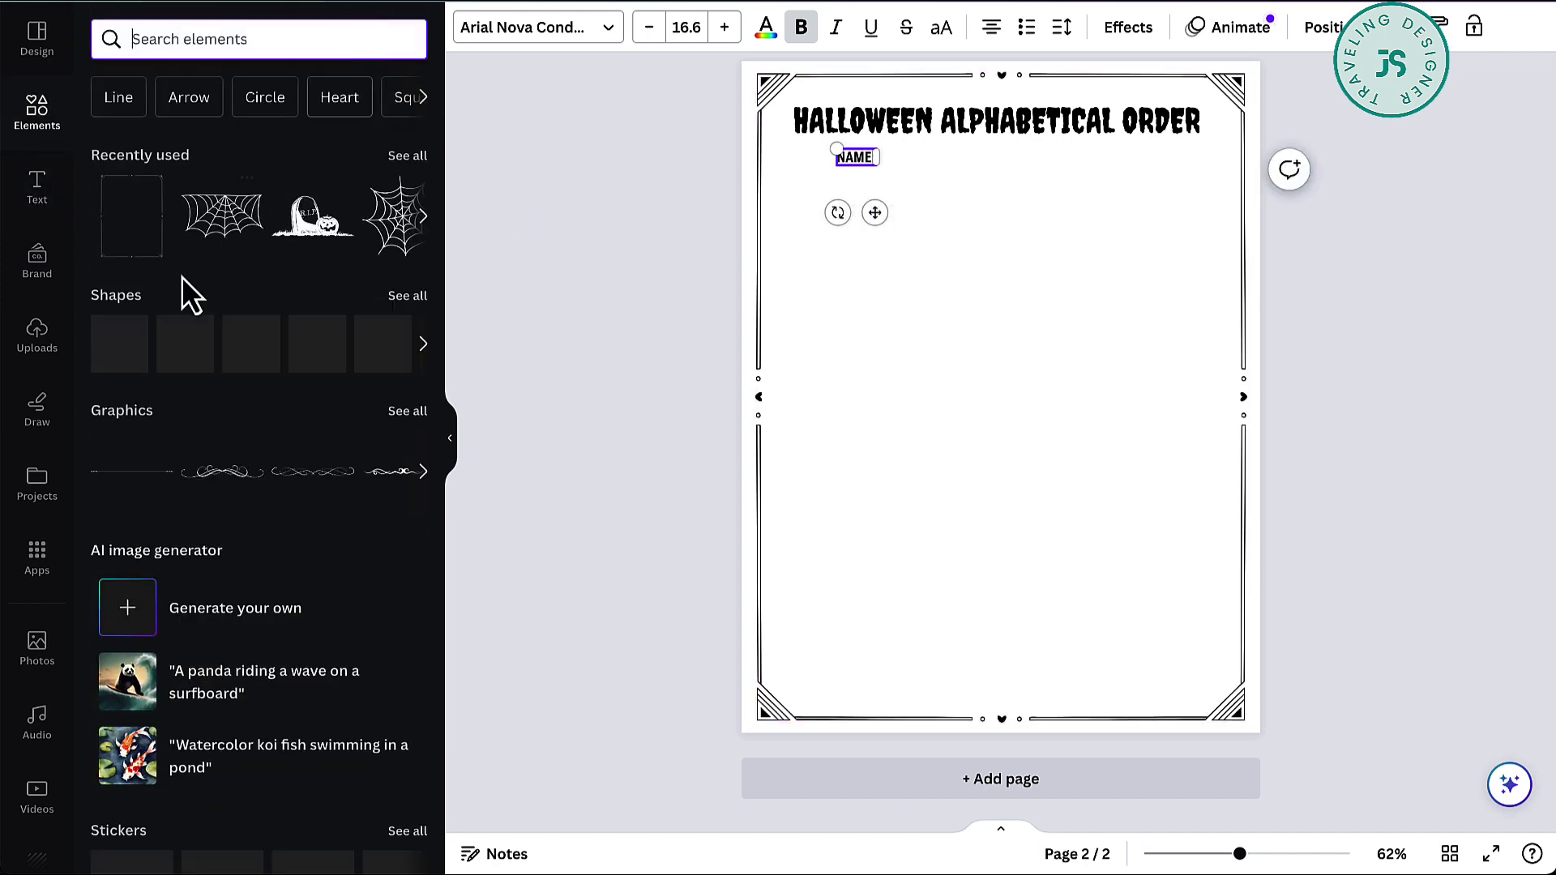
left_click(250, 365)
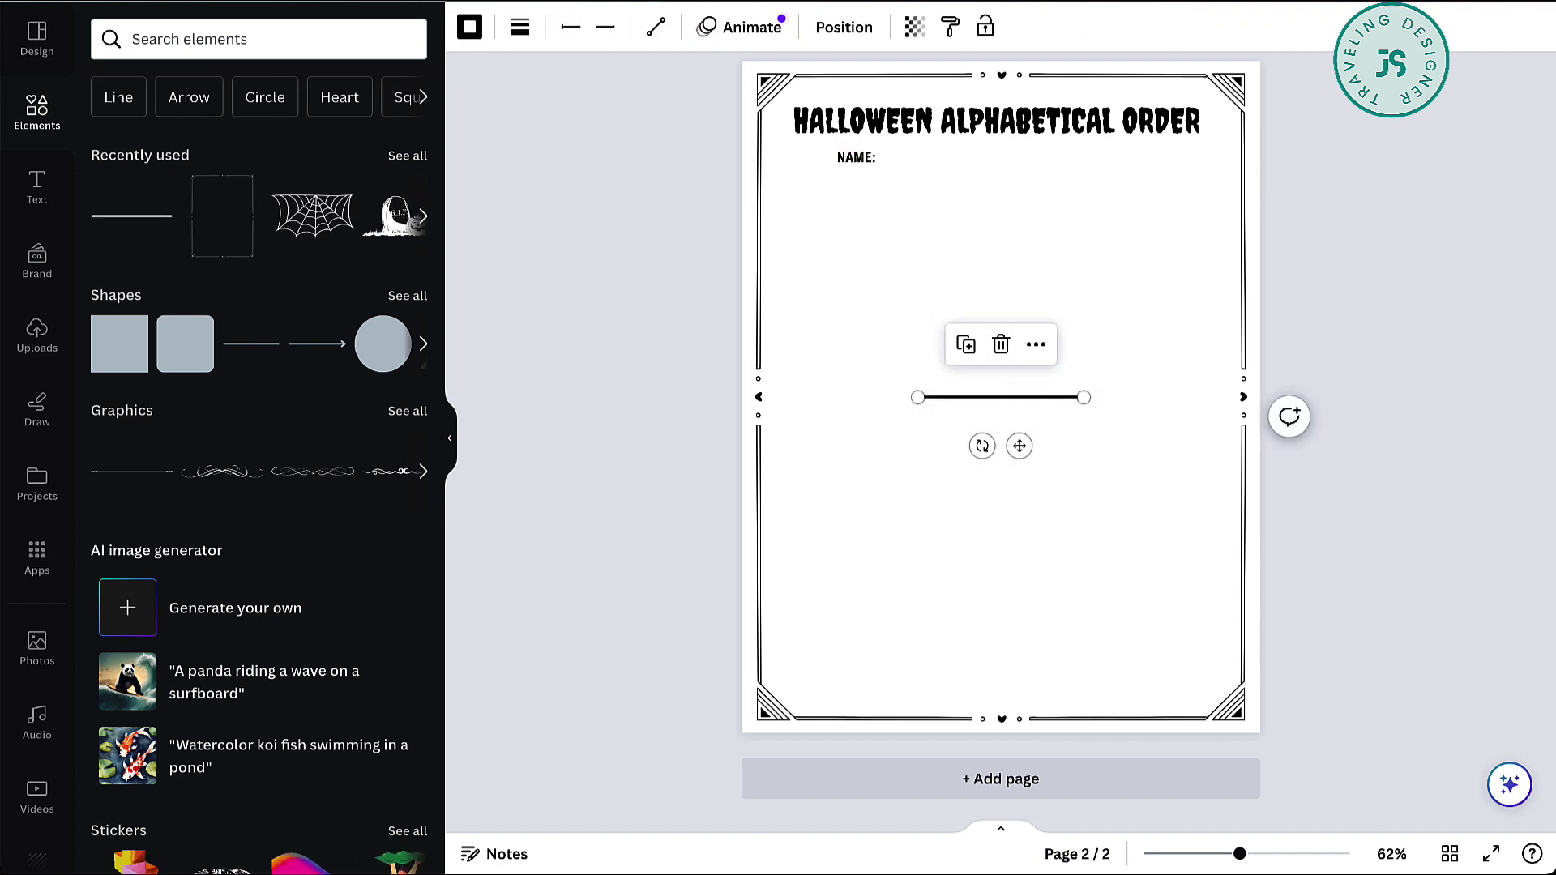
left_click(519, 27)
left_click(788, 179)
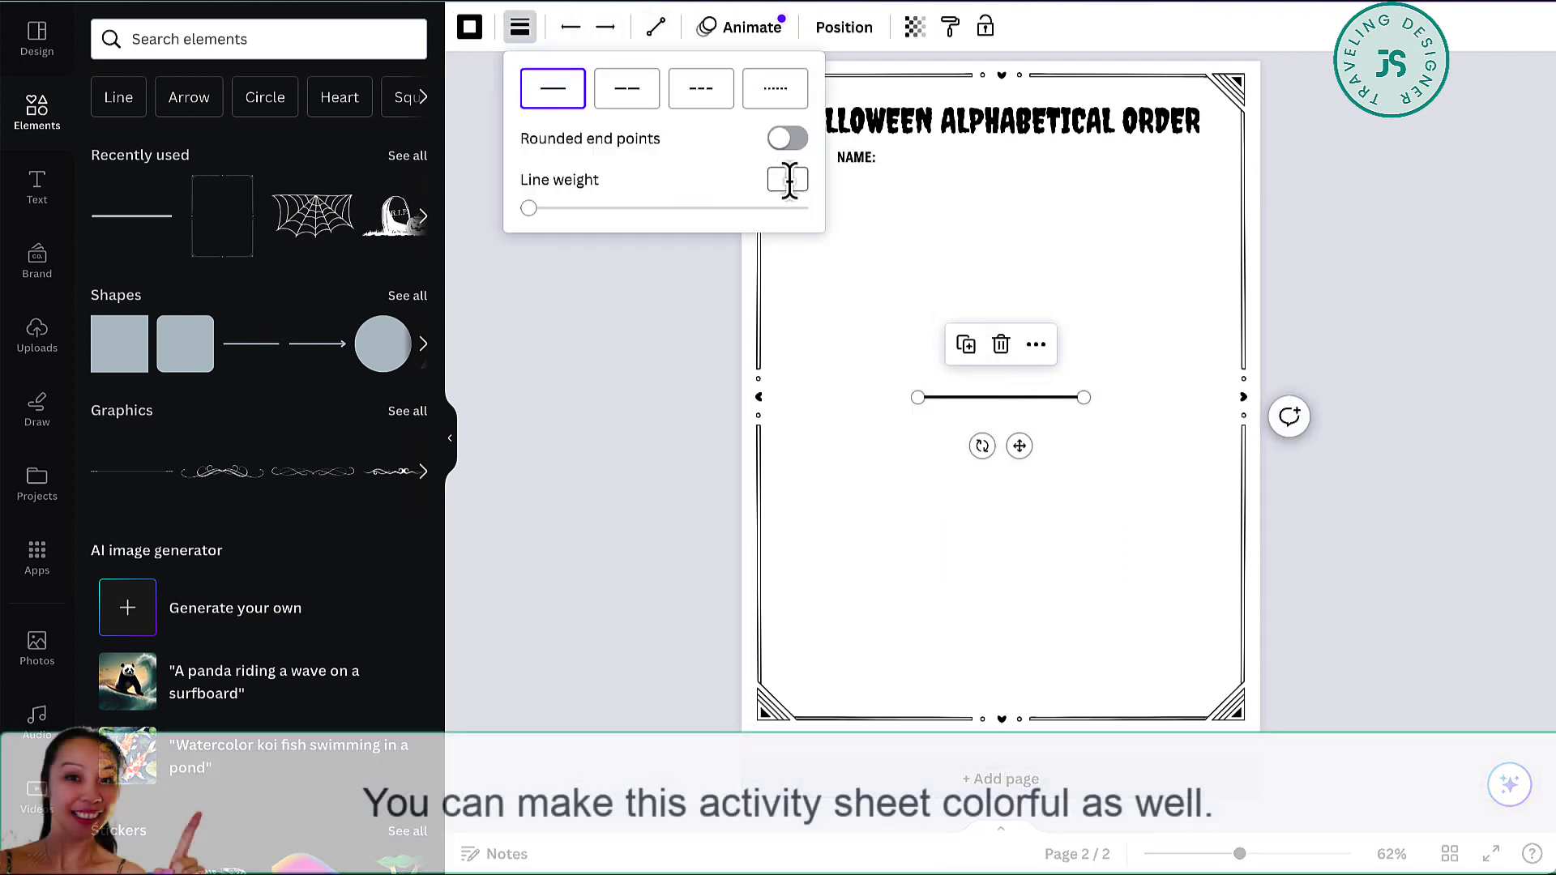
left_click(887, 221)
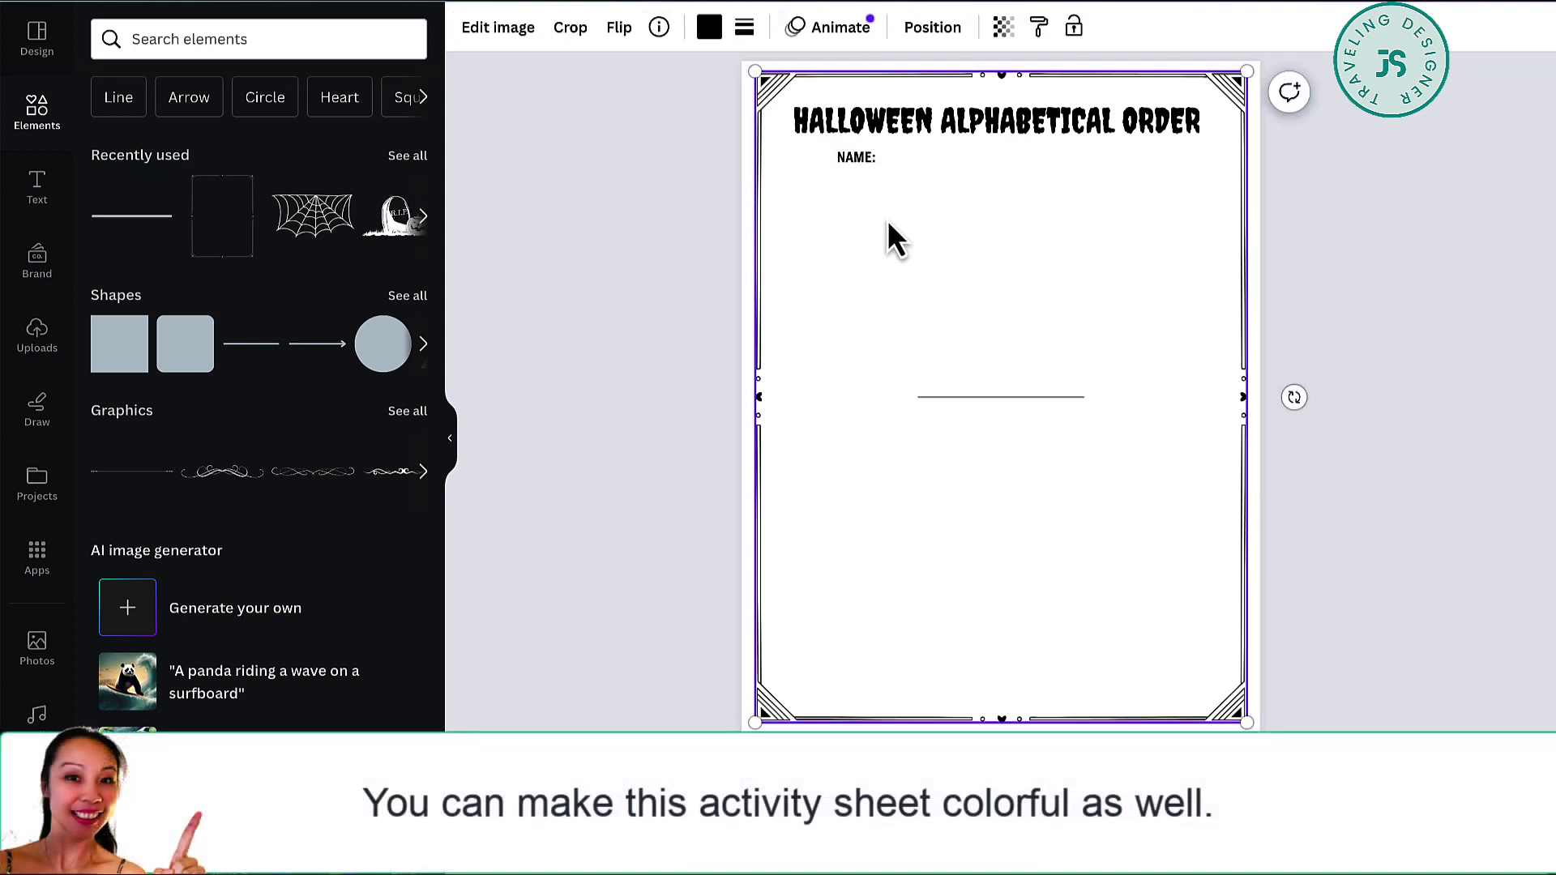
left_click(1057, 397)
left_click_drag(1071, 370, 1166, 166)
Step: Nudge the NAME: label and its line down together, and shift the line slightly away from the label
left_click(862, 159, "shift")
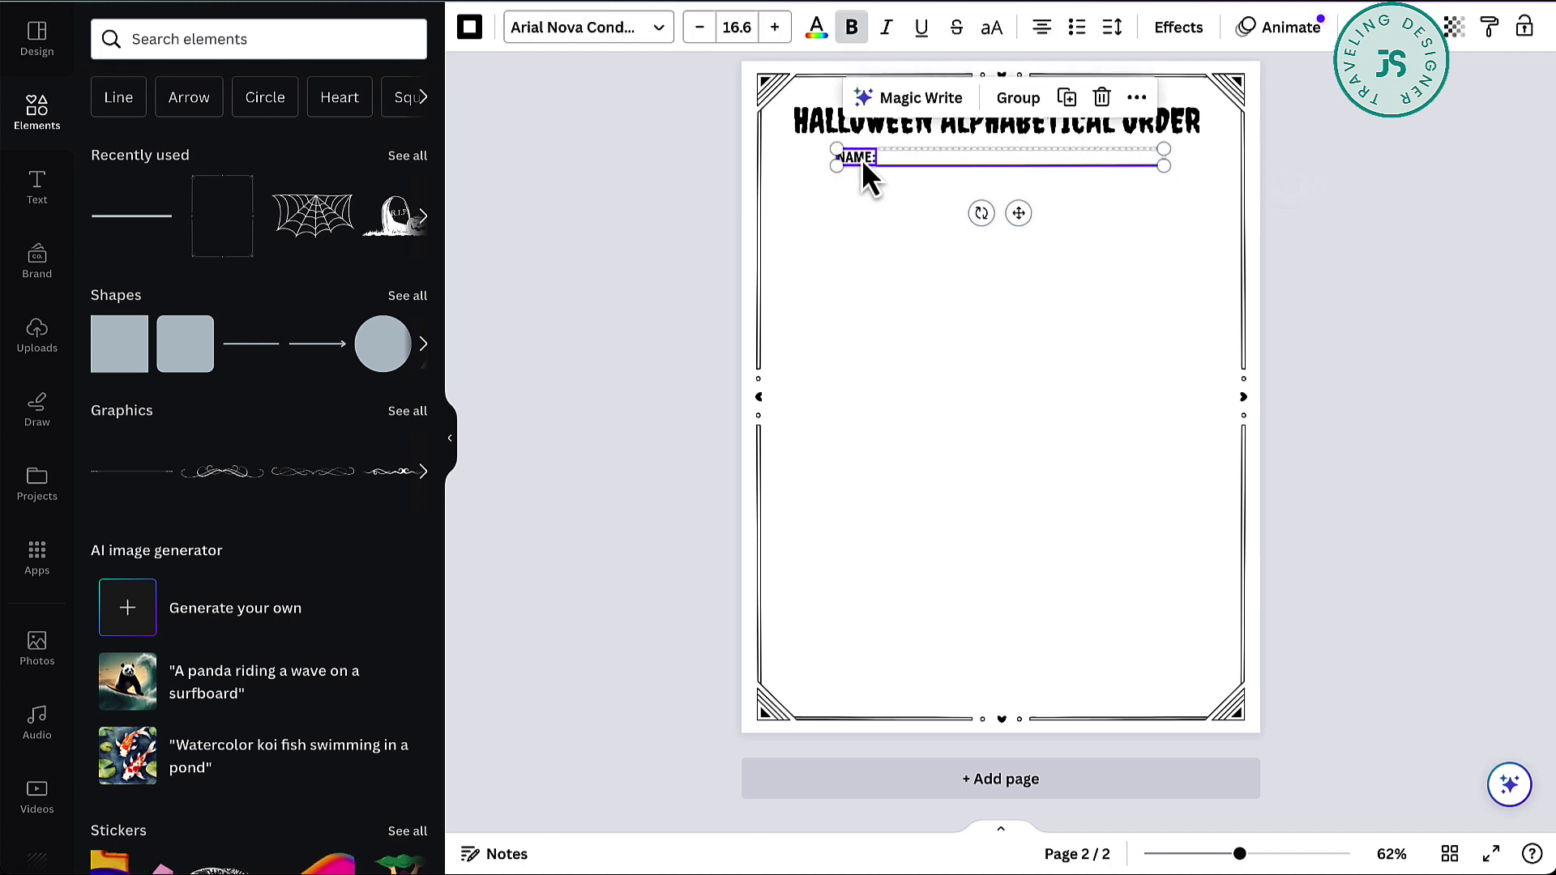
key("Down")
key("Down")
key("Down")
key("Down")
key("Down")
key("Down")
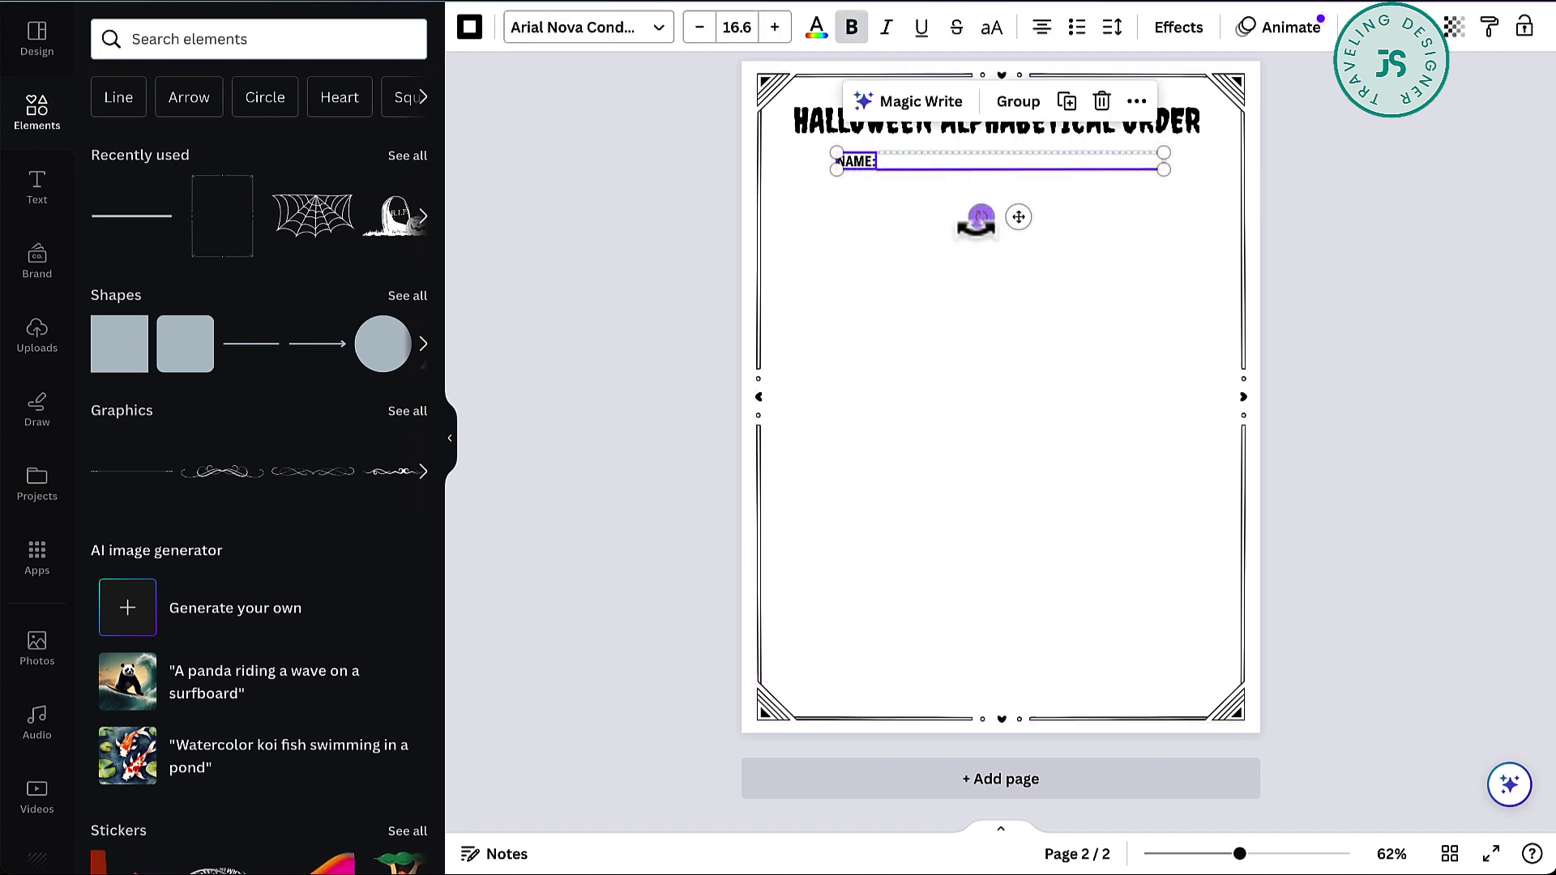
left_click(941, 189)
left_click(961, 170)
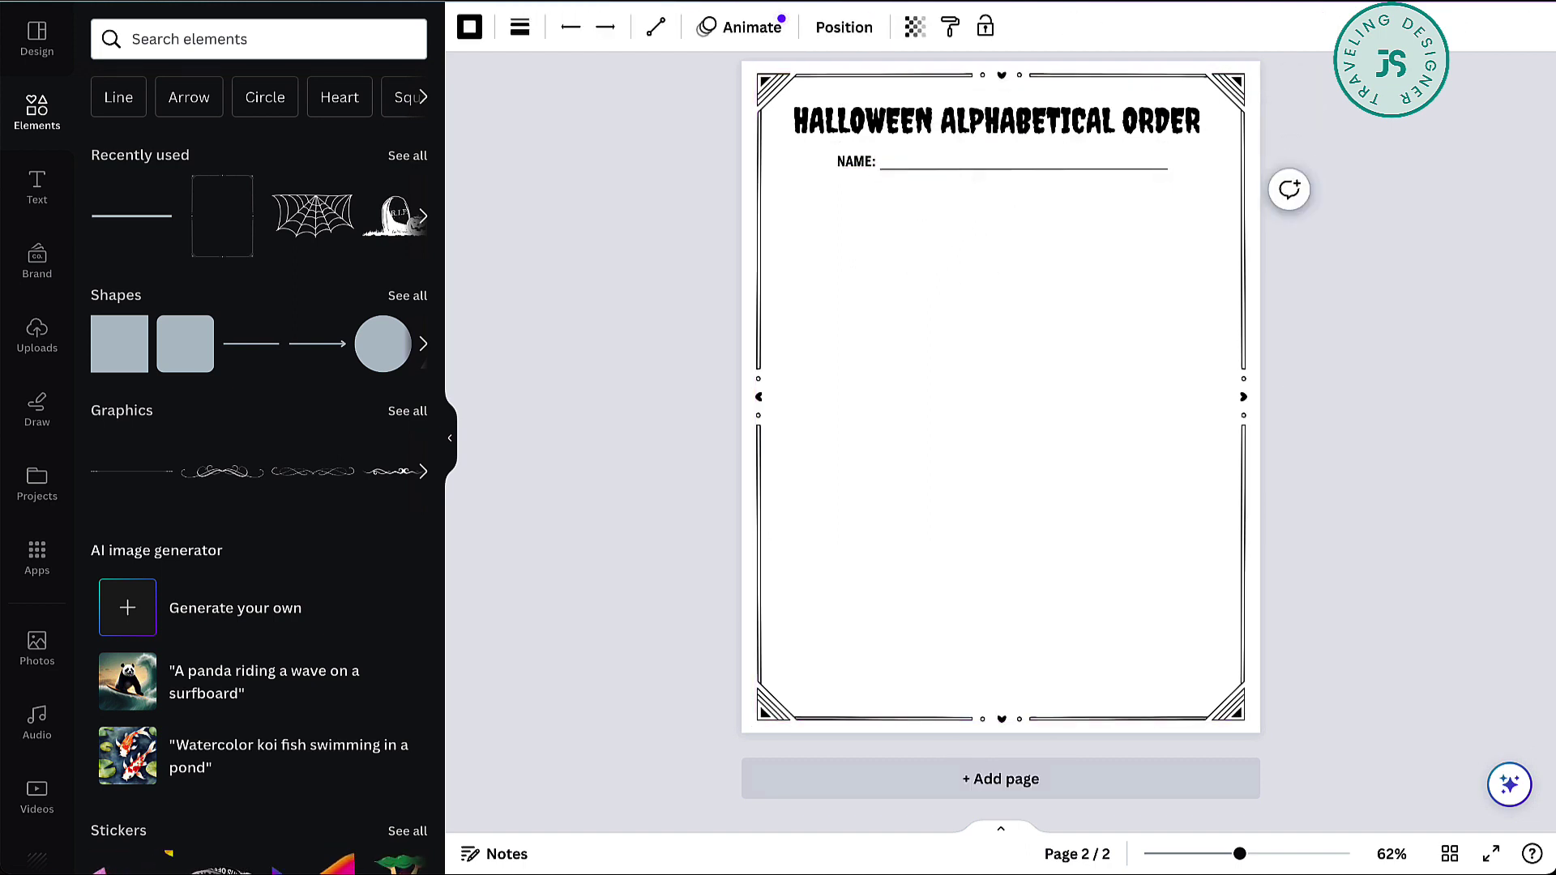
Step: Duplicate the NAME: label below the original and change the copy's text to "WORD BANK"
left_click(935, 253)
left_click_drag(854, 167, 828, 209)
double_click(828, 209)
type("WO")
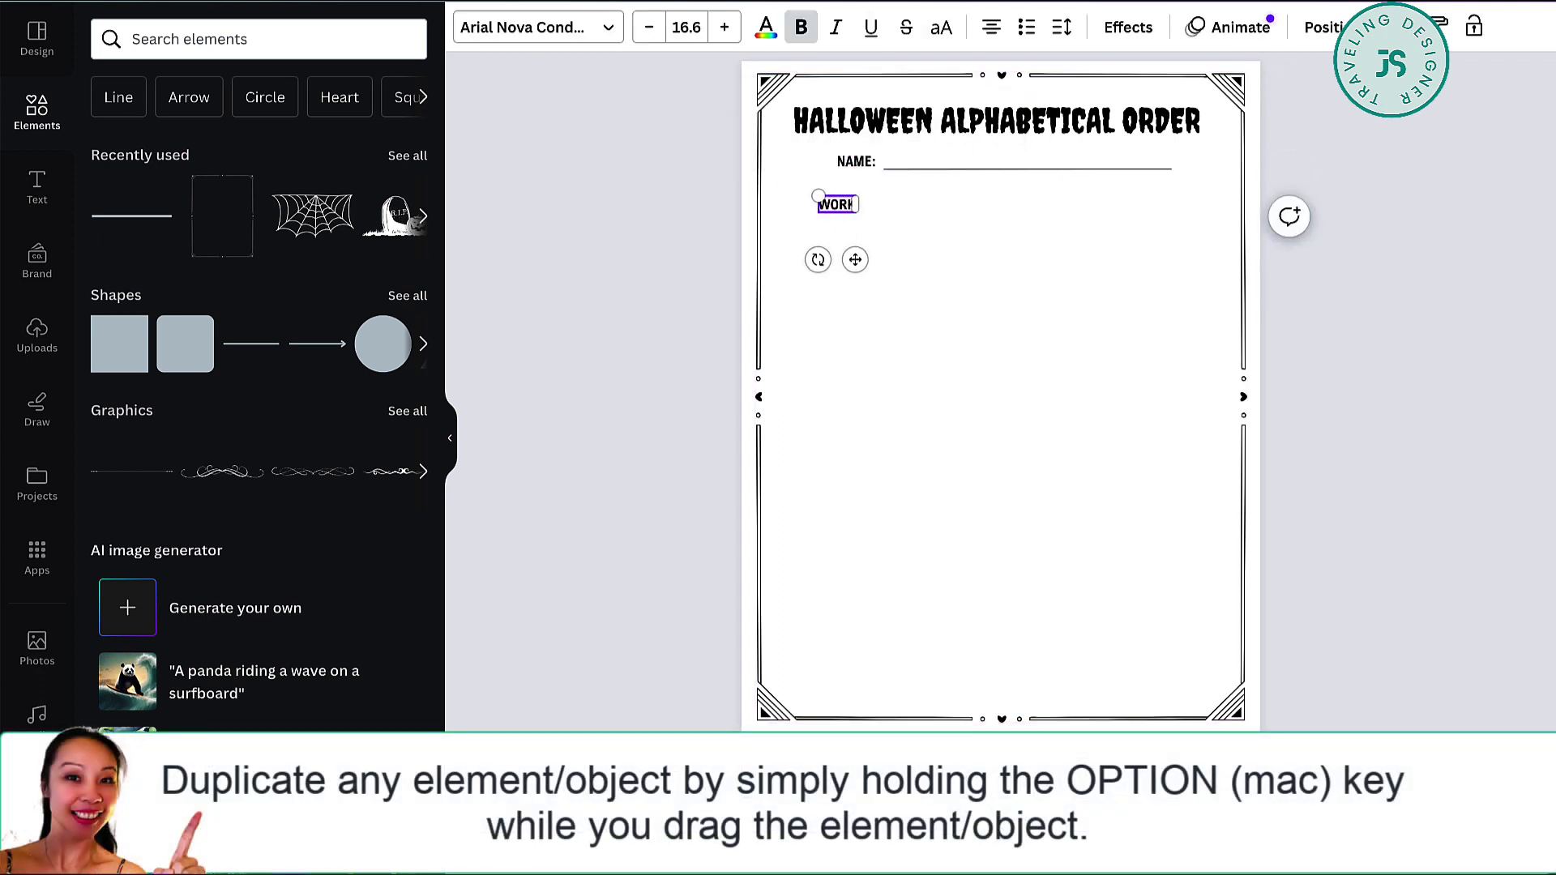
type("RD BANK")
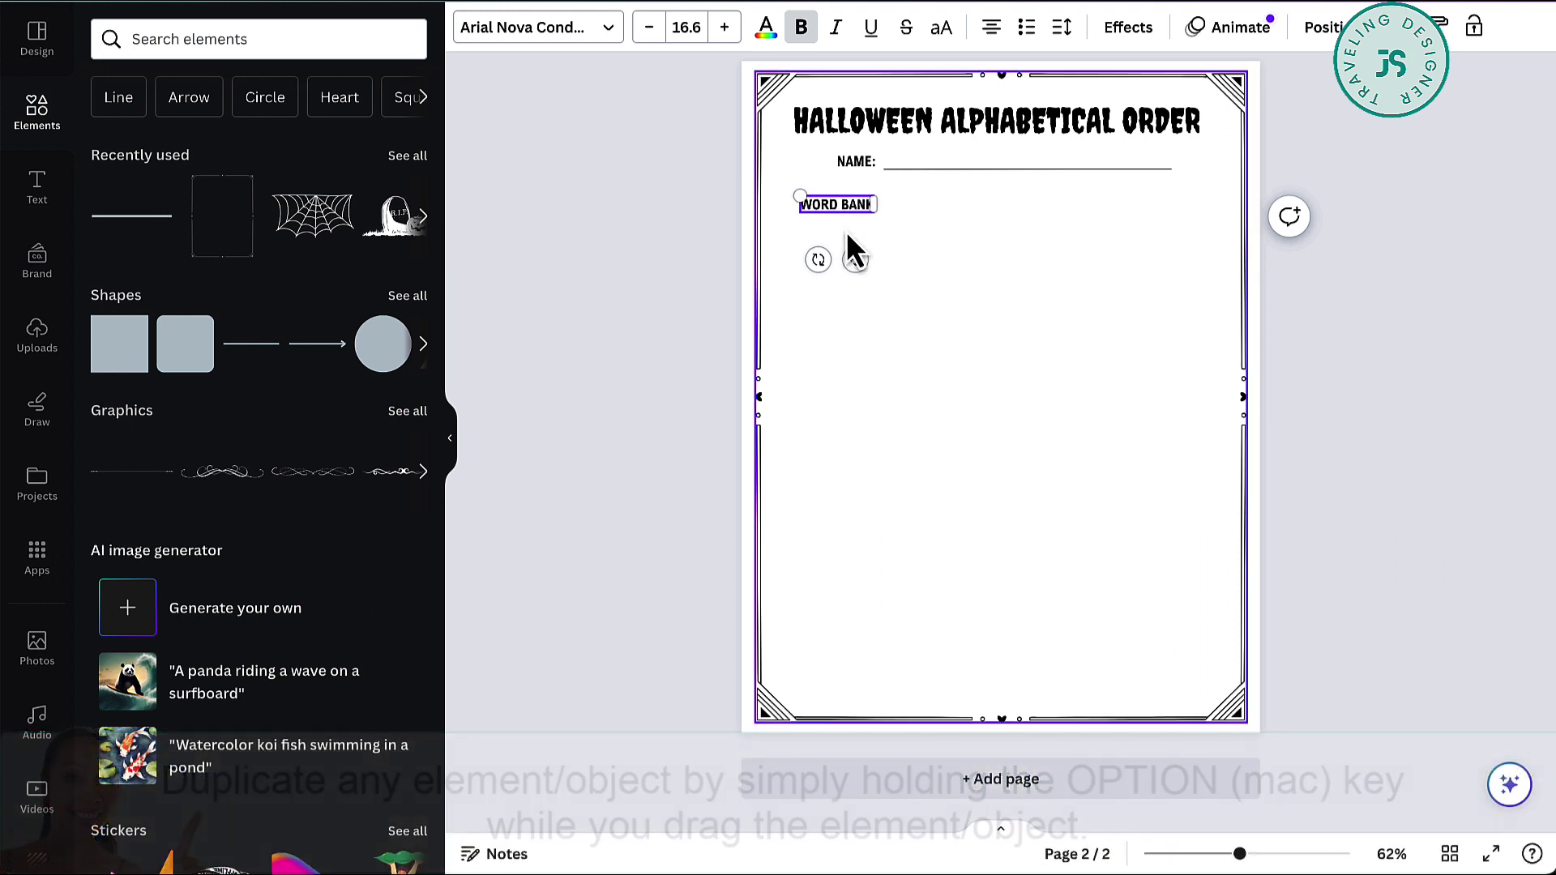
Step: Shift the WORD BANK label sideways so it lines up with the start of the heading
left_click(926, 262)
left_click(861, 209)
left_click_drag(862, 209, 853, 211)
left_click(977, 267)
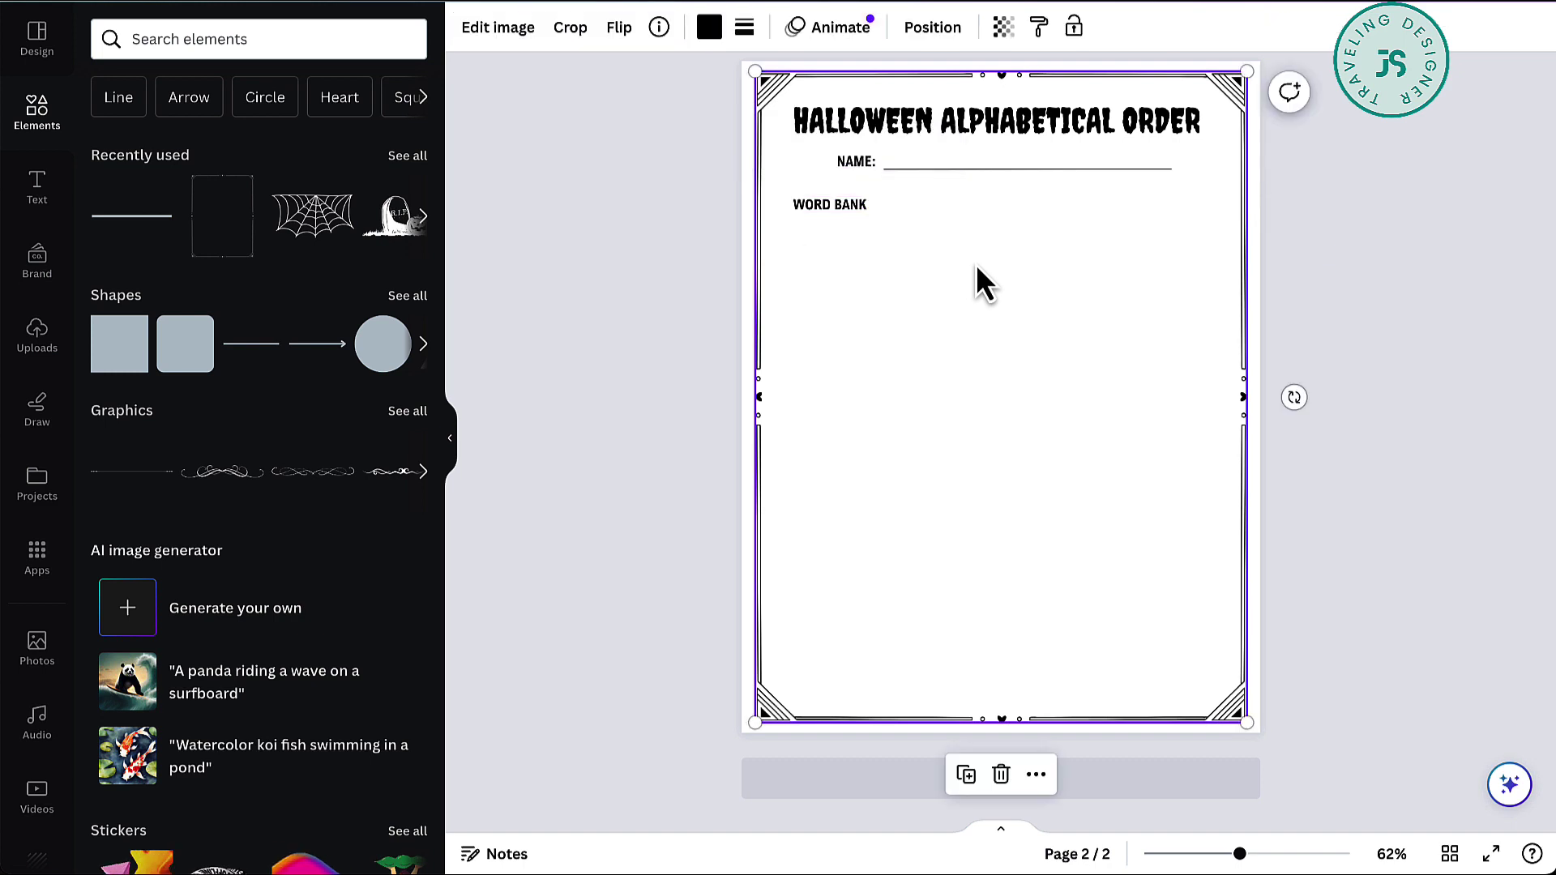
Step: Search the elements for "TABLE" and insert the plain outlined grid table on the worksheet
left_click(155, 42)
type("TABLE")
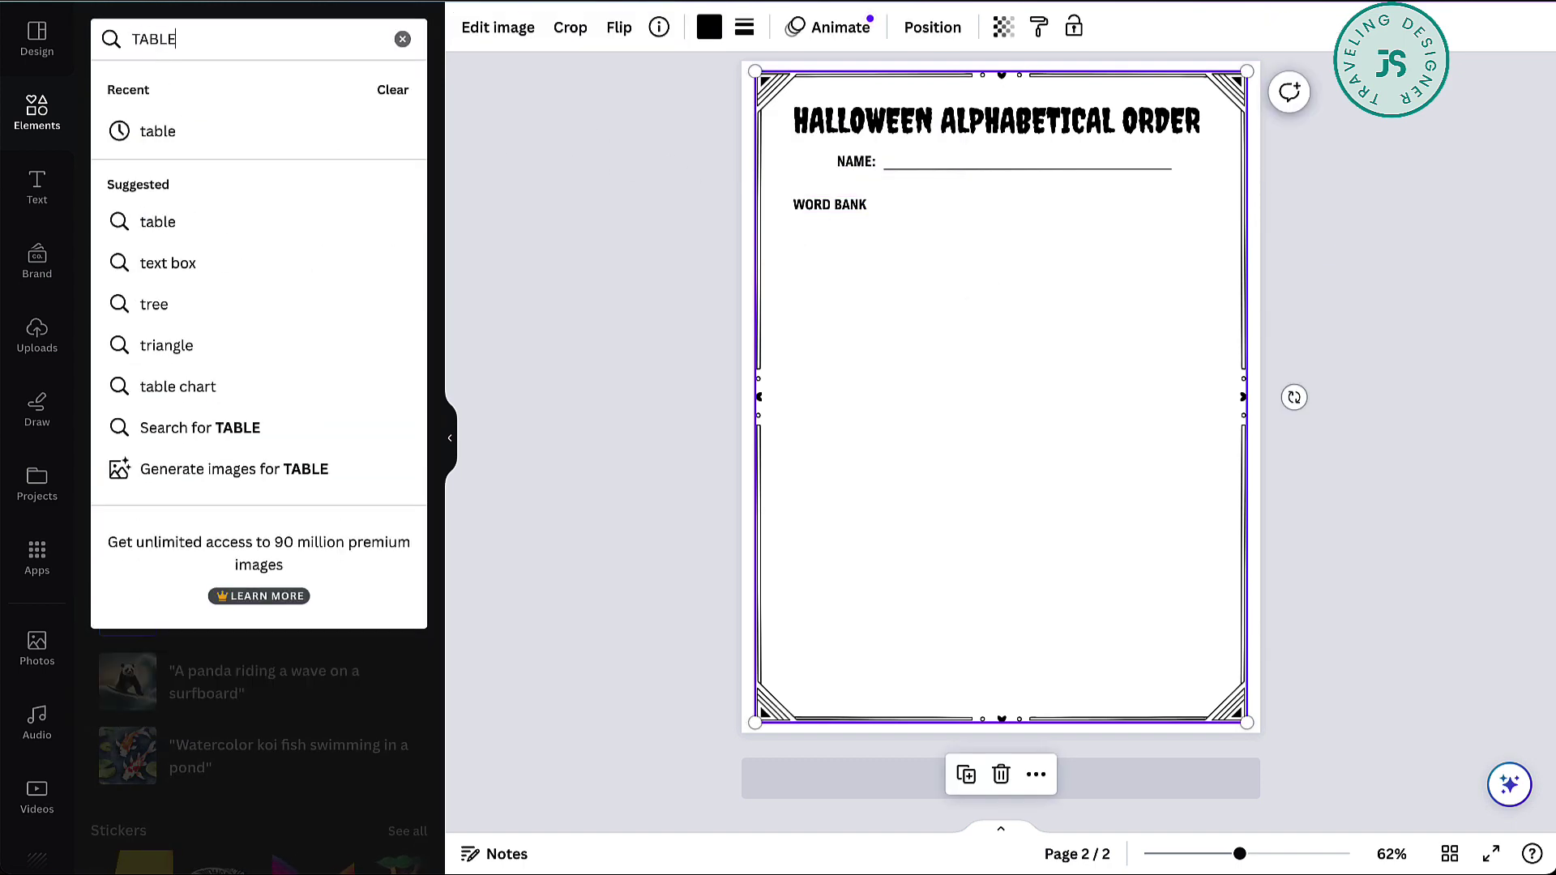
key("Return")
left_click(125, 300)
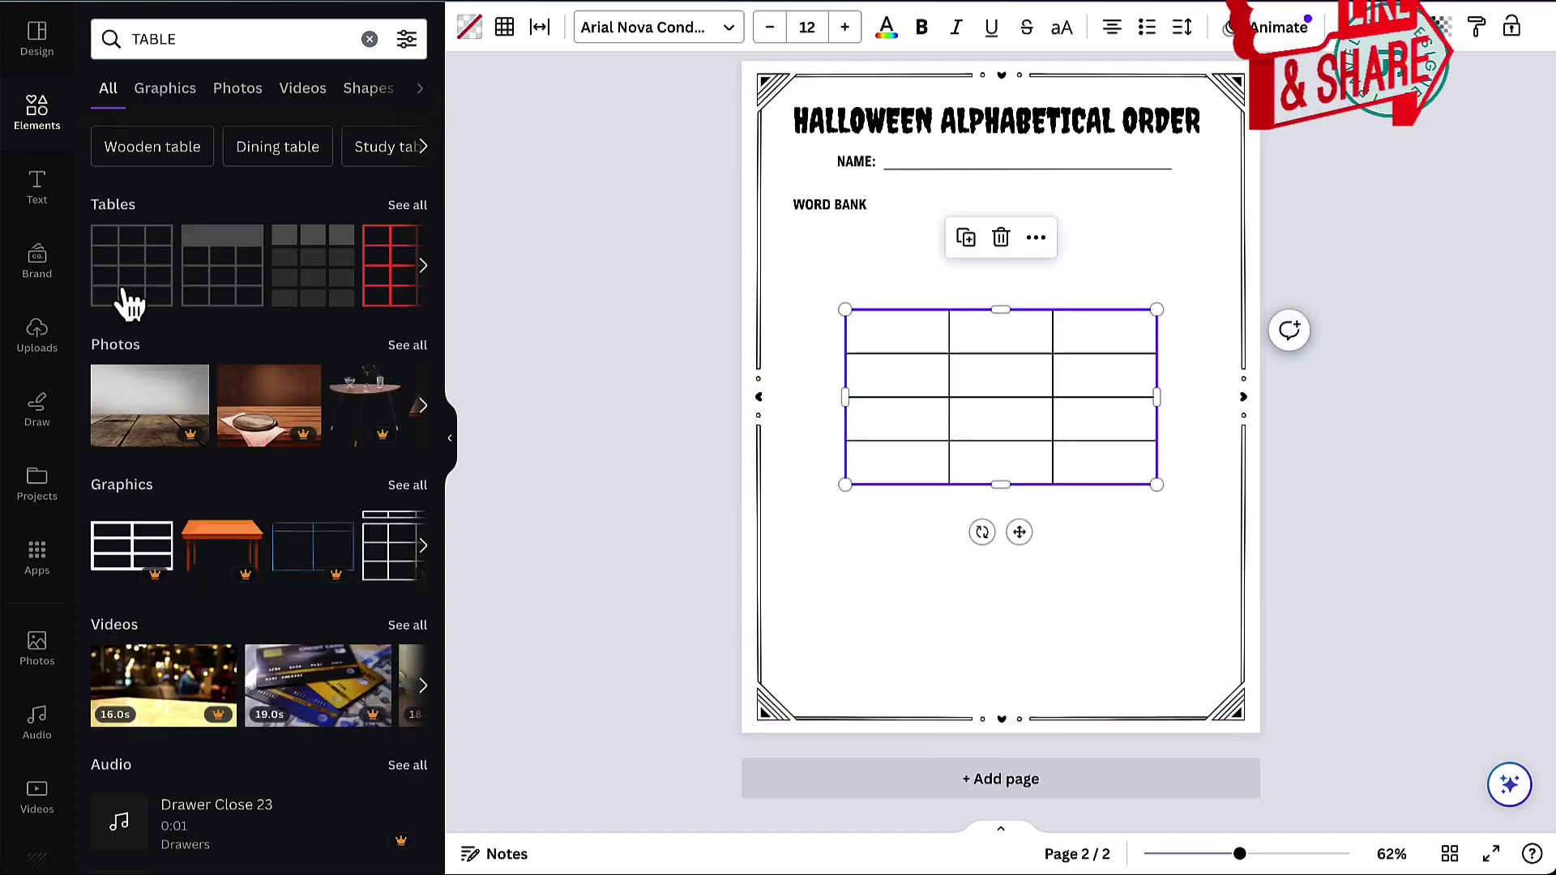
Step: Delete two of the table's columns to leave a single column, and narrow the table to about half its width
left_click(1105, 291)
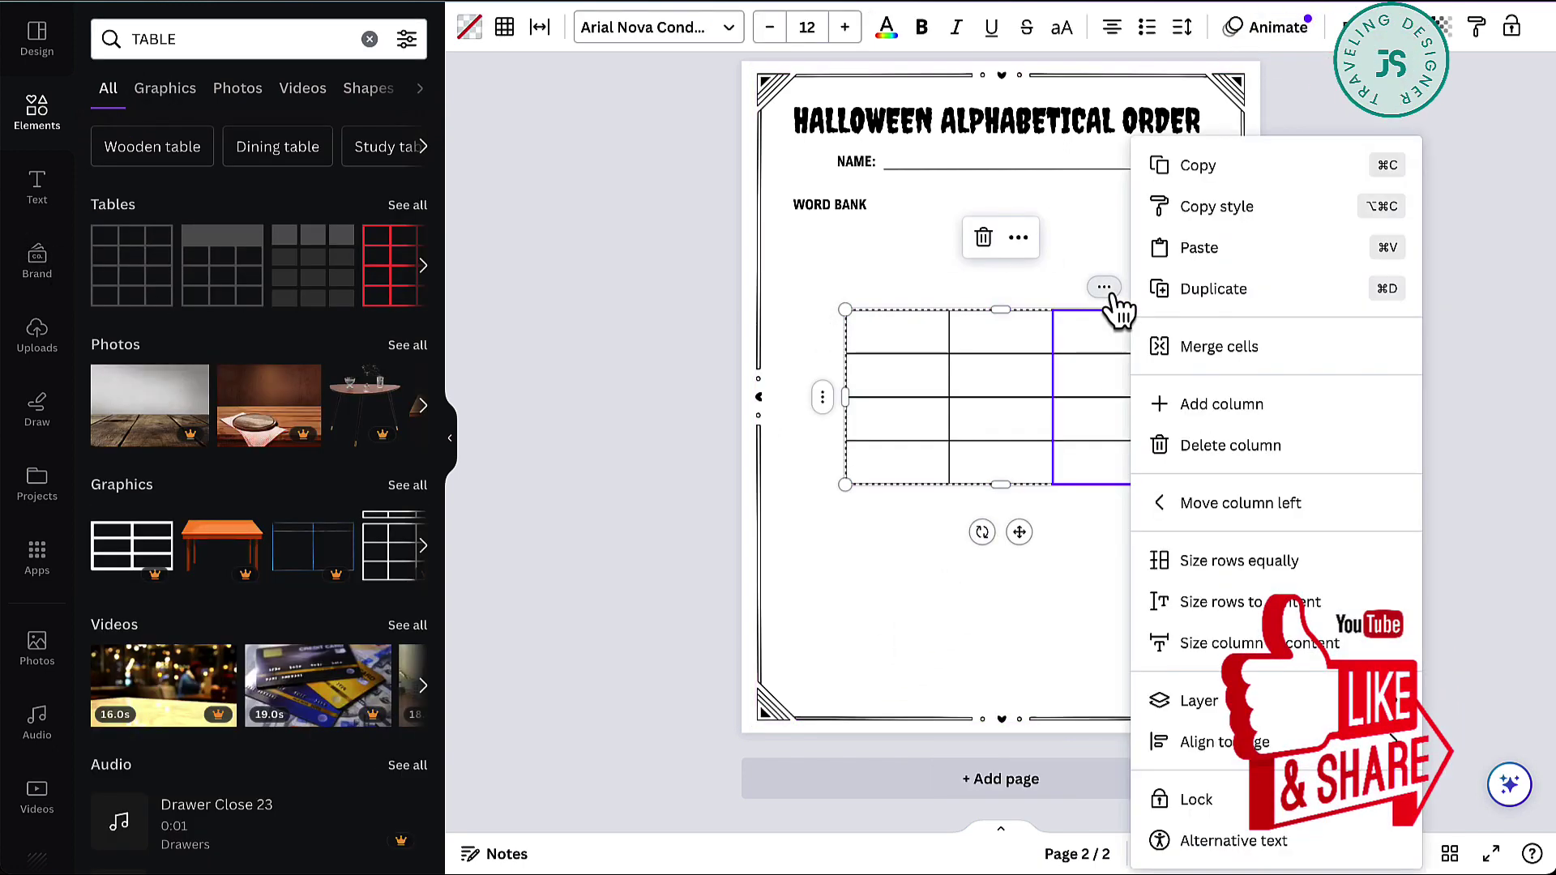
left_click(1232, 445)
left_click(1078, 291)
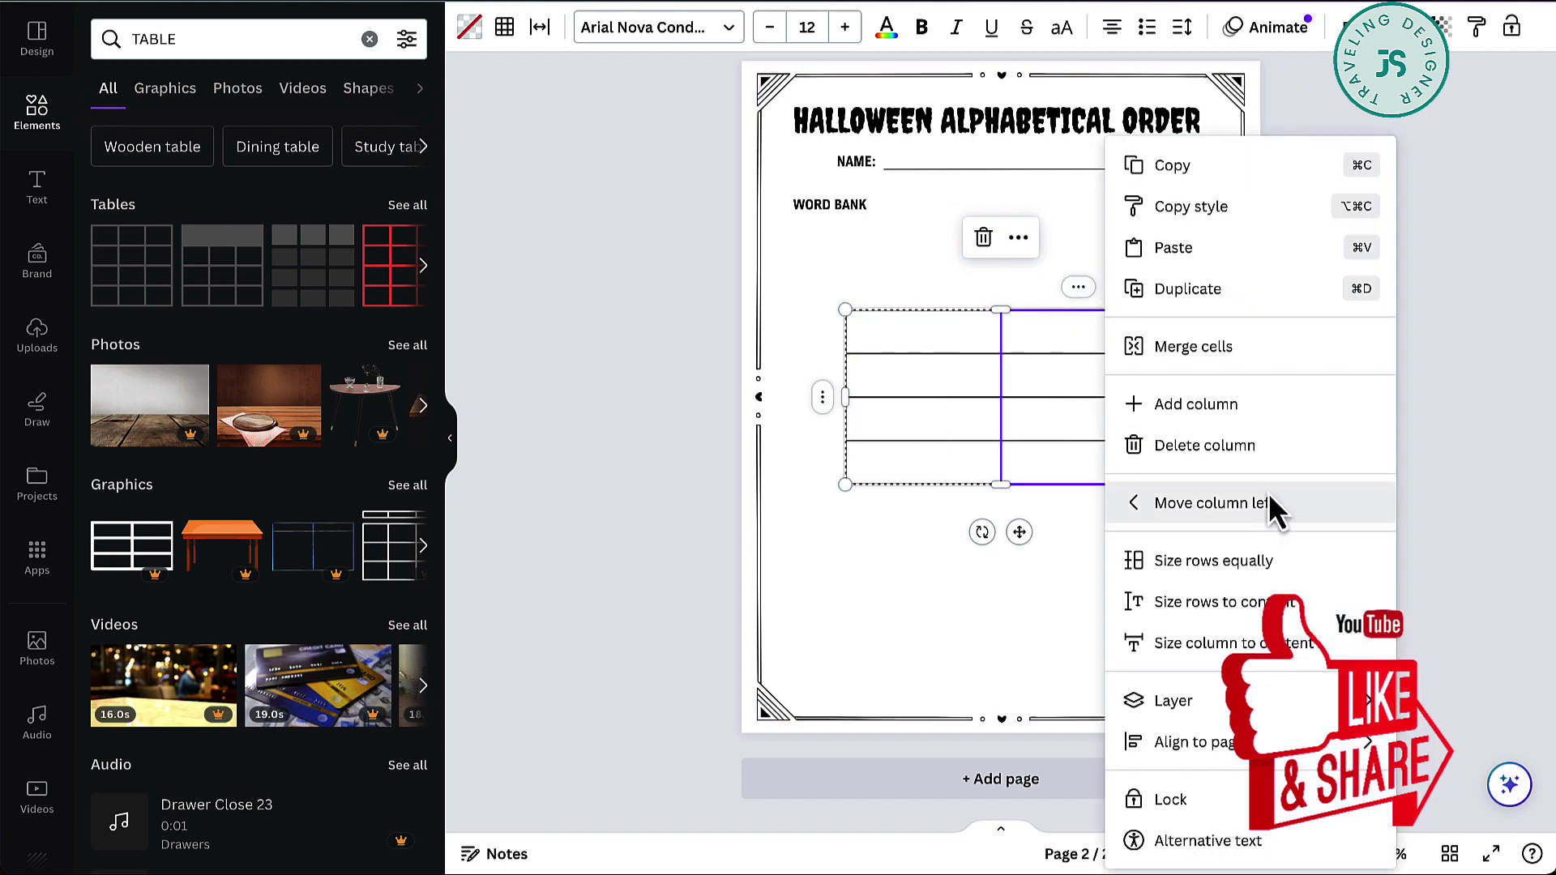
left_click(1236, 447)
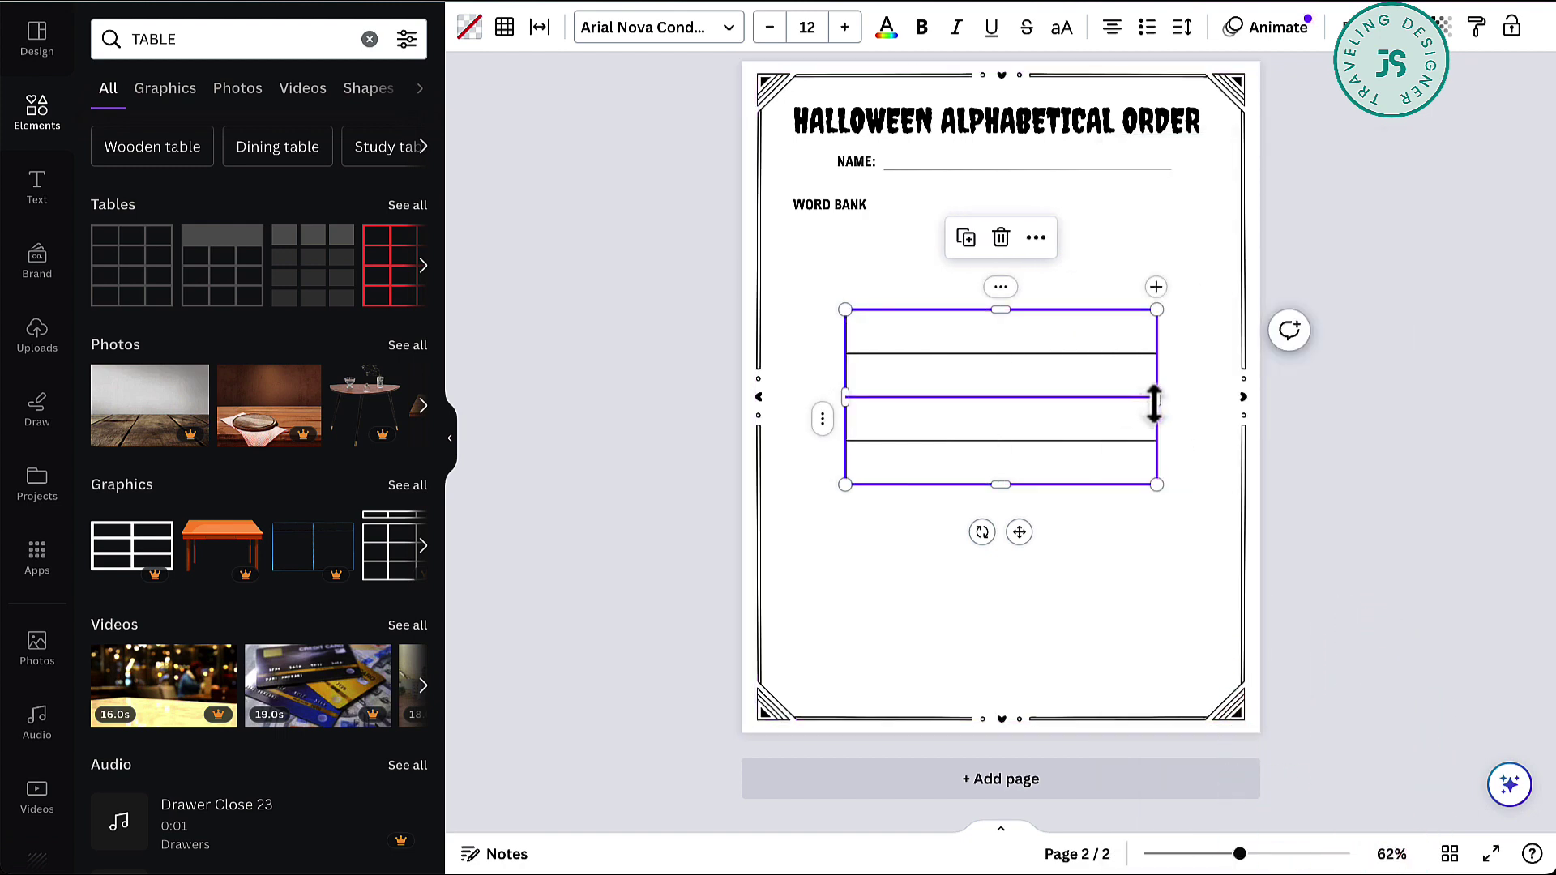
left_click_drag(1159, 403, 1000, 403)
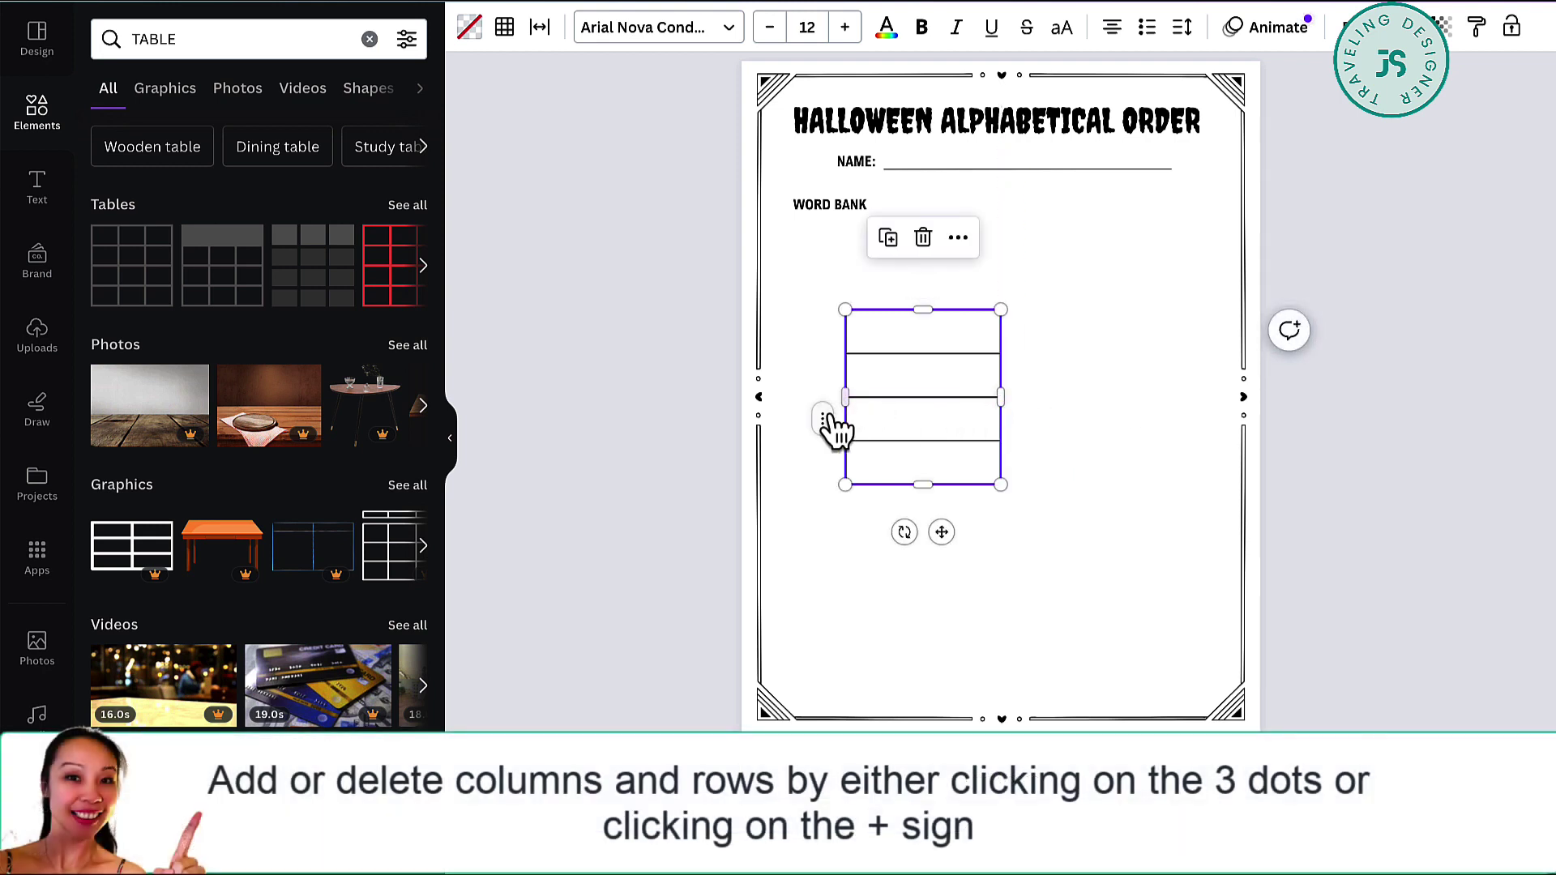
Step: Add six more rows to the single-column table, making ten rows
left_click(825, 485)
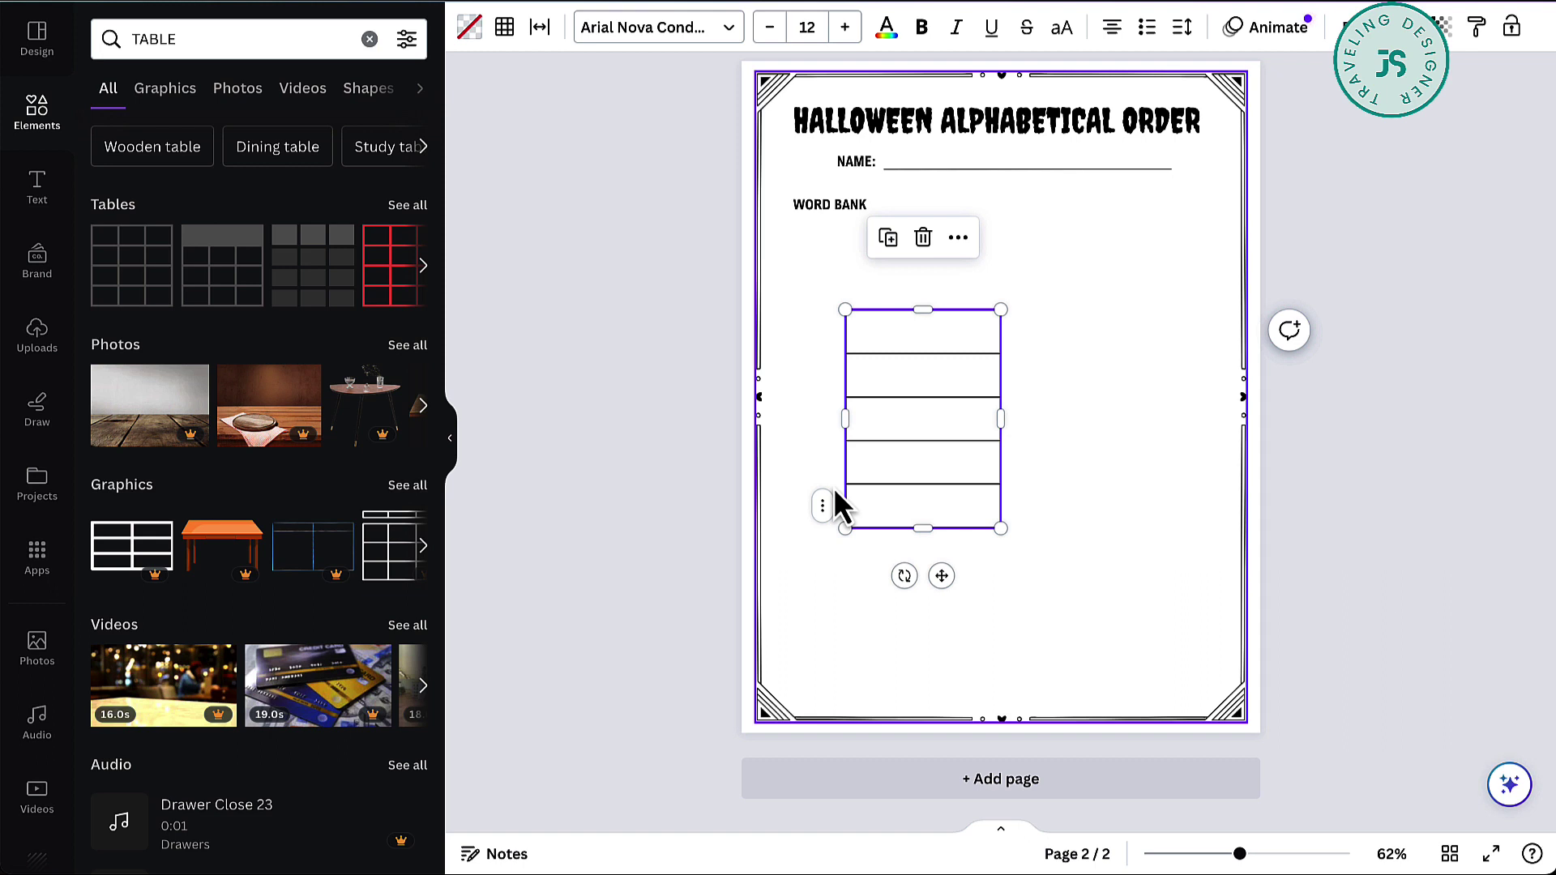
left_click(824, 529)
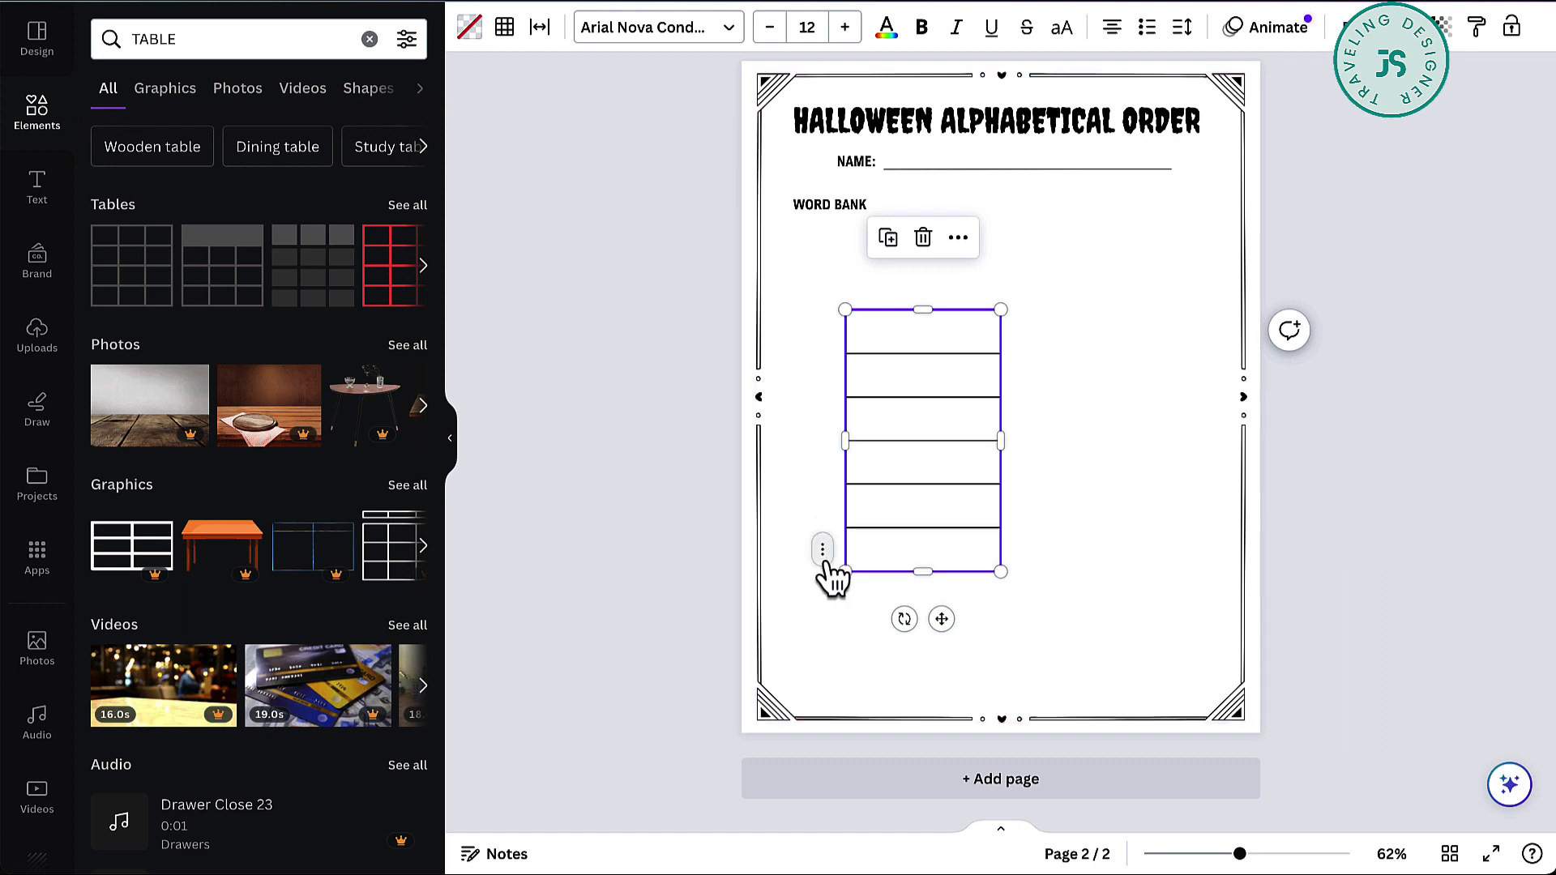
left_click(823, 571)
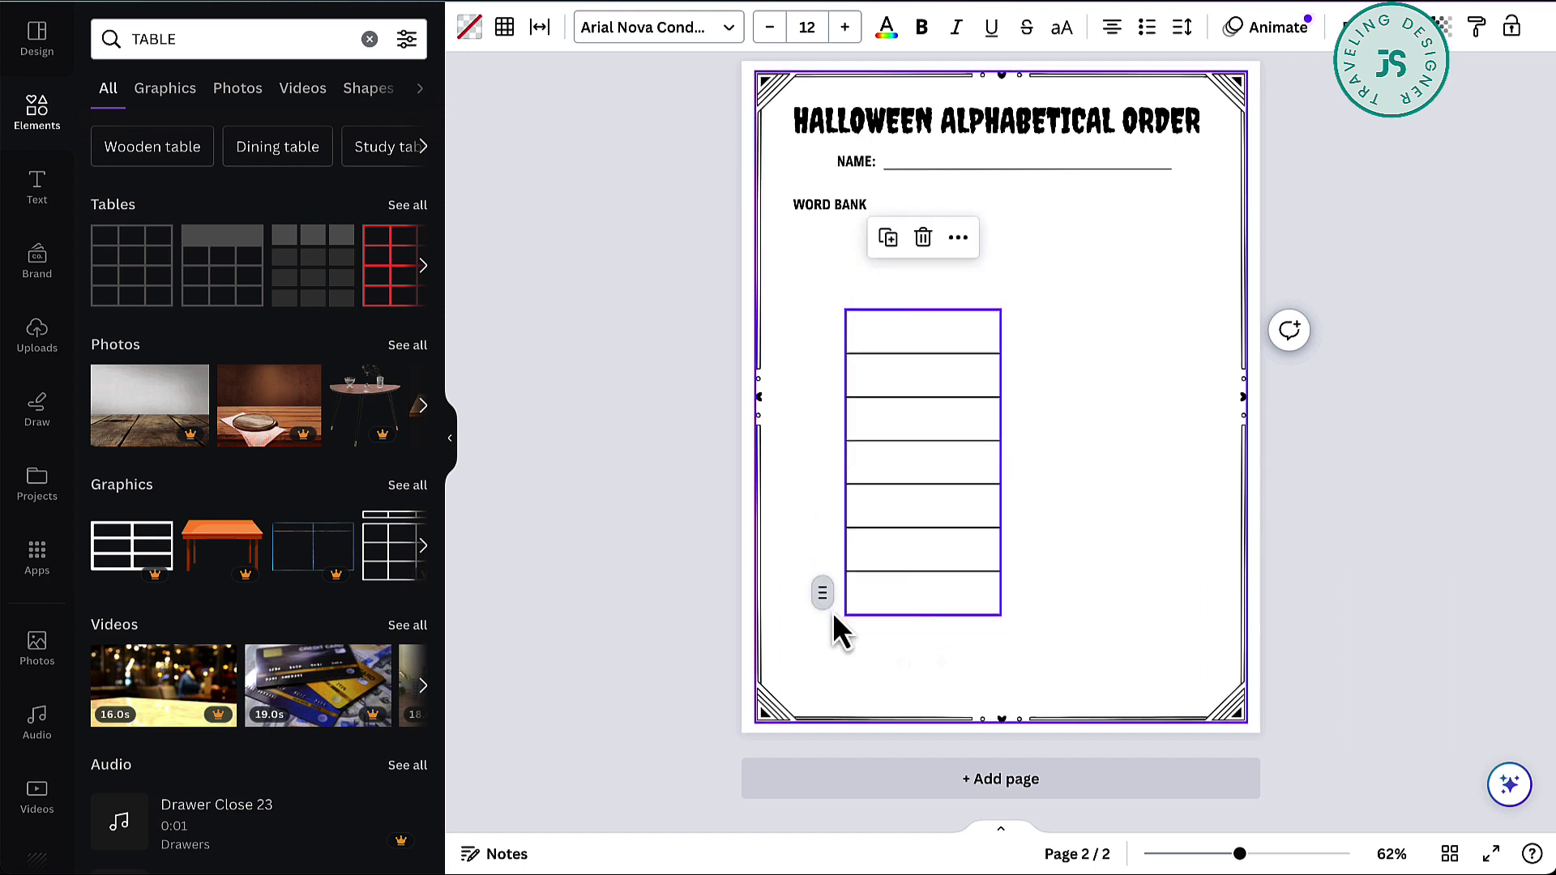
left_click(833, 611)
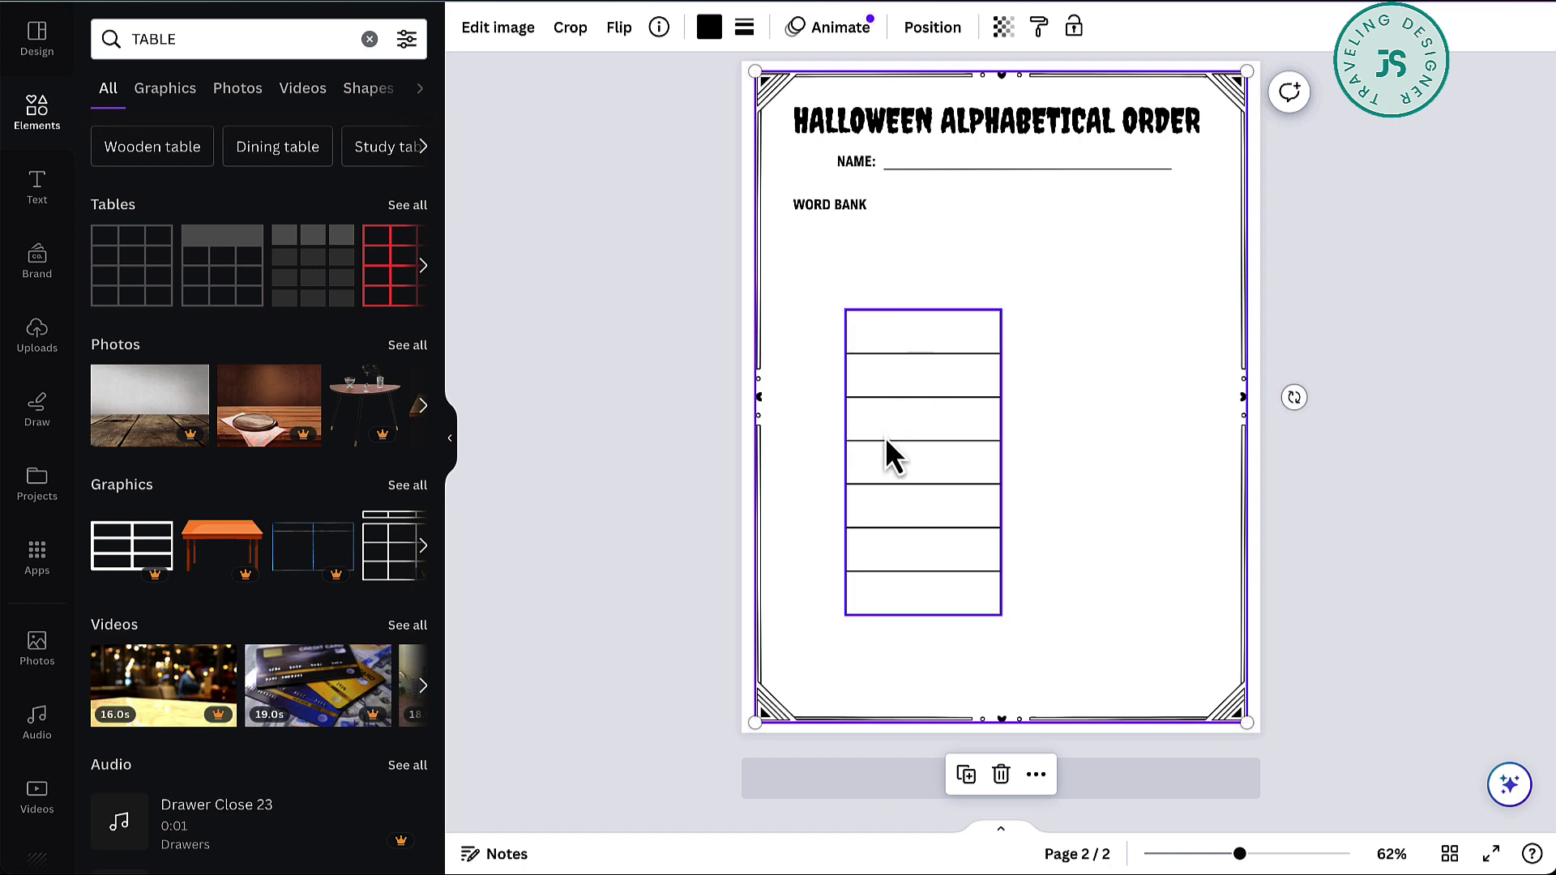
left_click(855, 611)
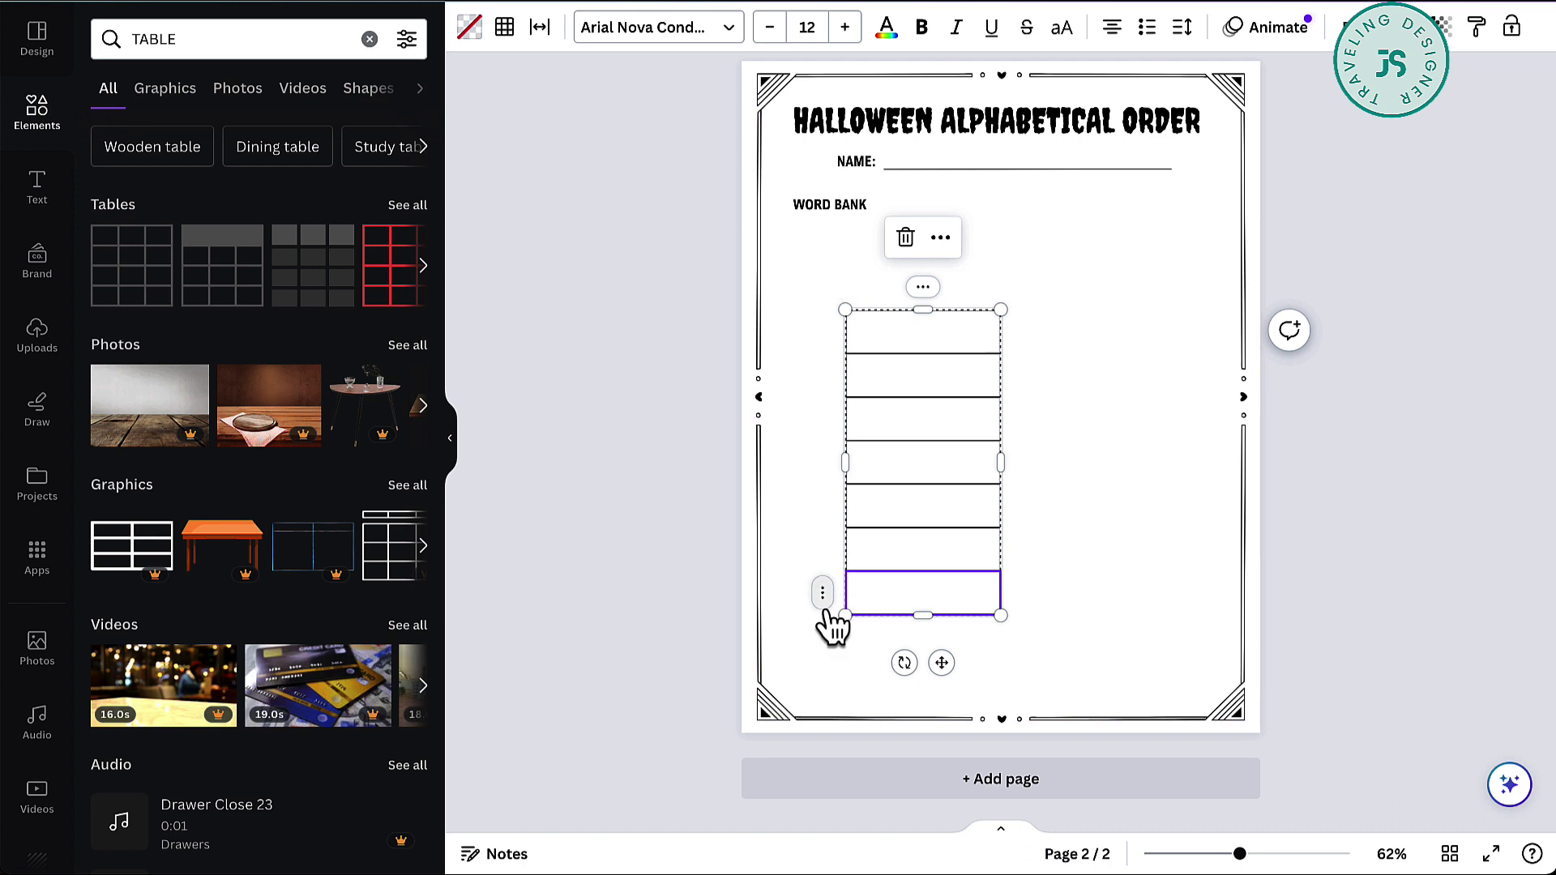
left_click(823, 598)
left_click(940, 445)
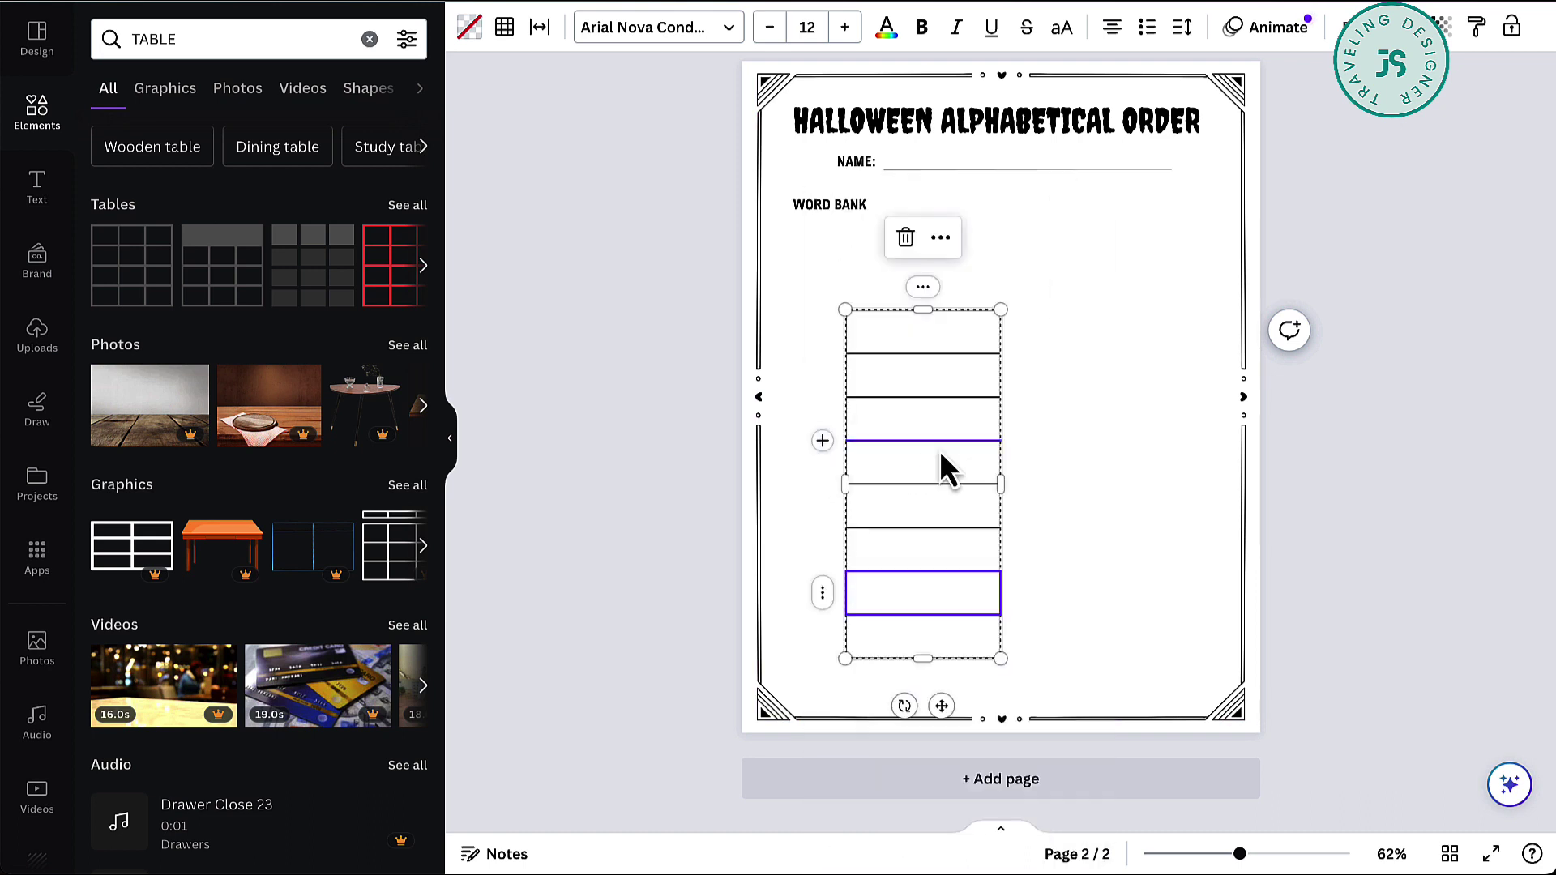
left_click(824, 659)
left_click(824, 659)
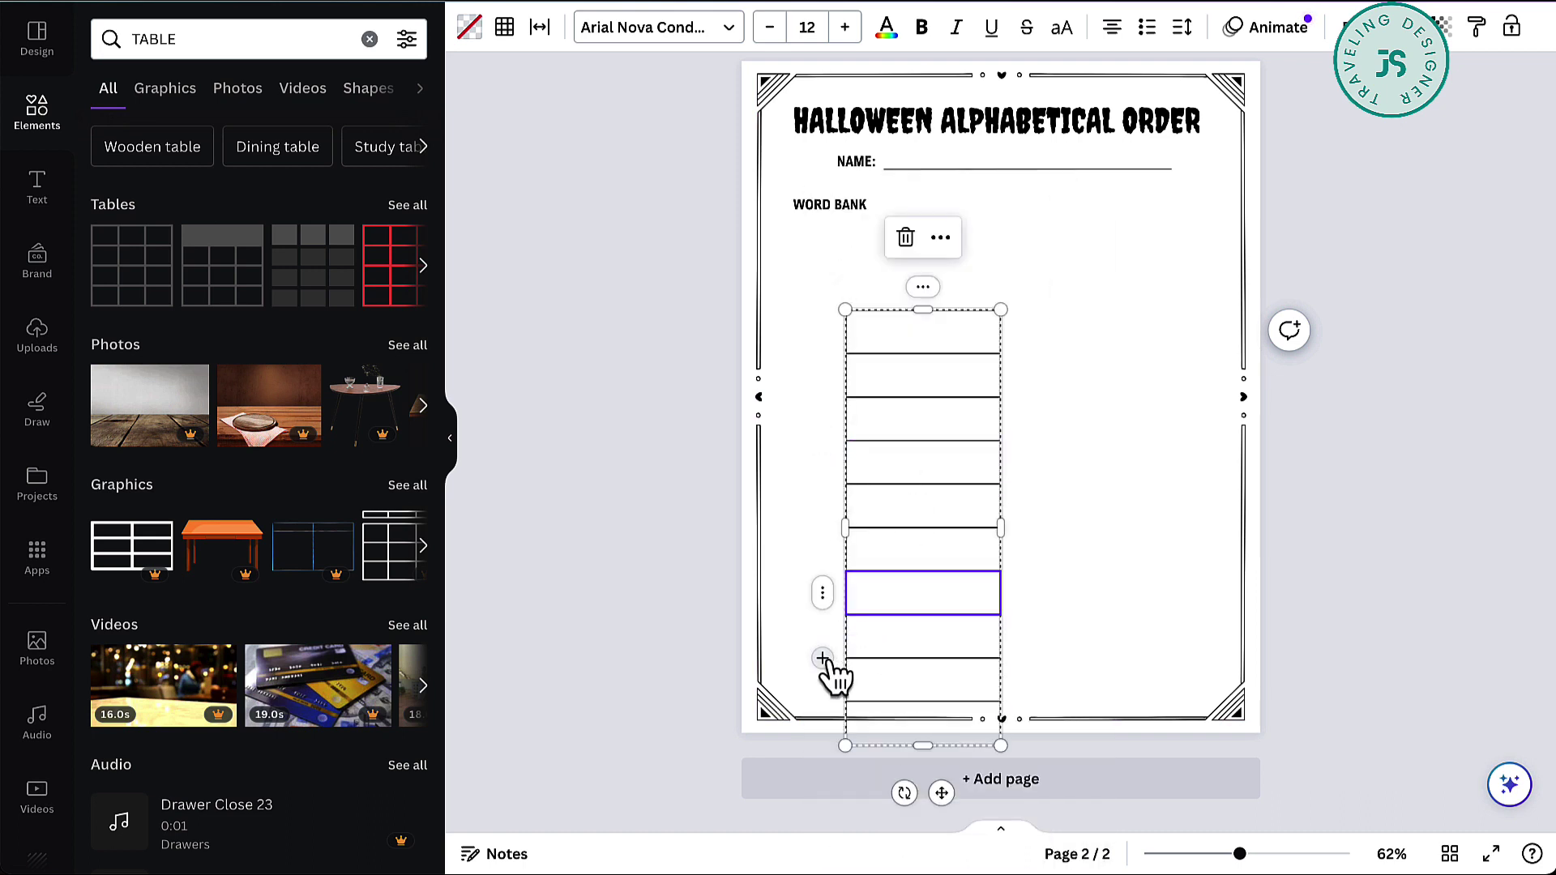
Step: Move the table to the right half of the page below the NAME line and widen it toward the page centre
left_click(1172, 355)
left_click_drag(991, 398, 1194, 337)
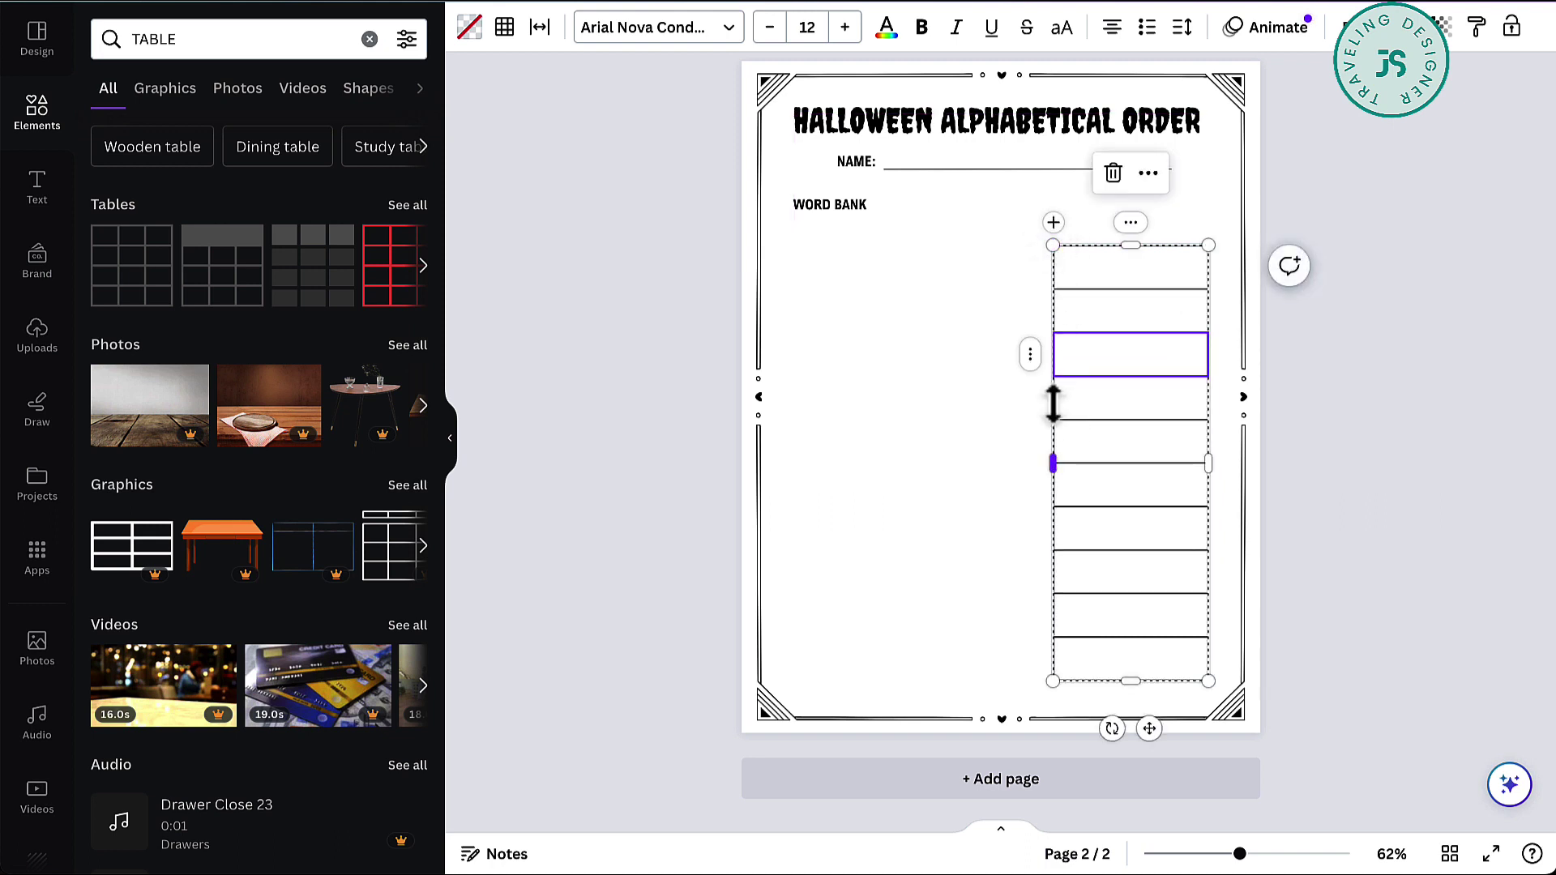
mouse_move(1055, 462)
left_click_drag(1054, 462, 966, 465)
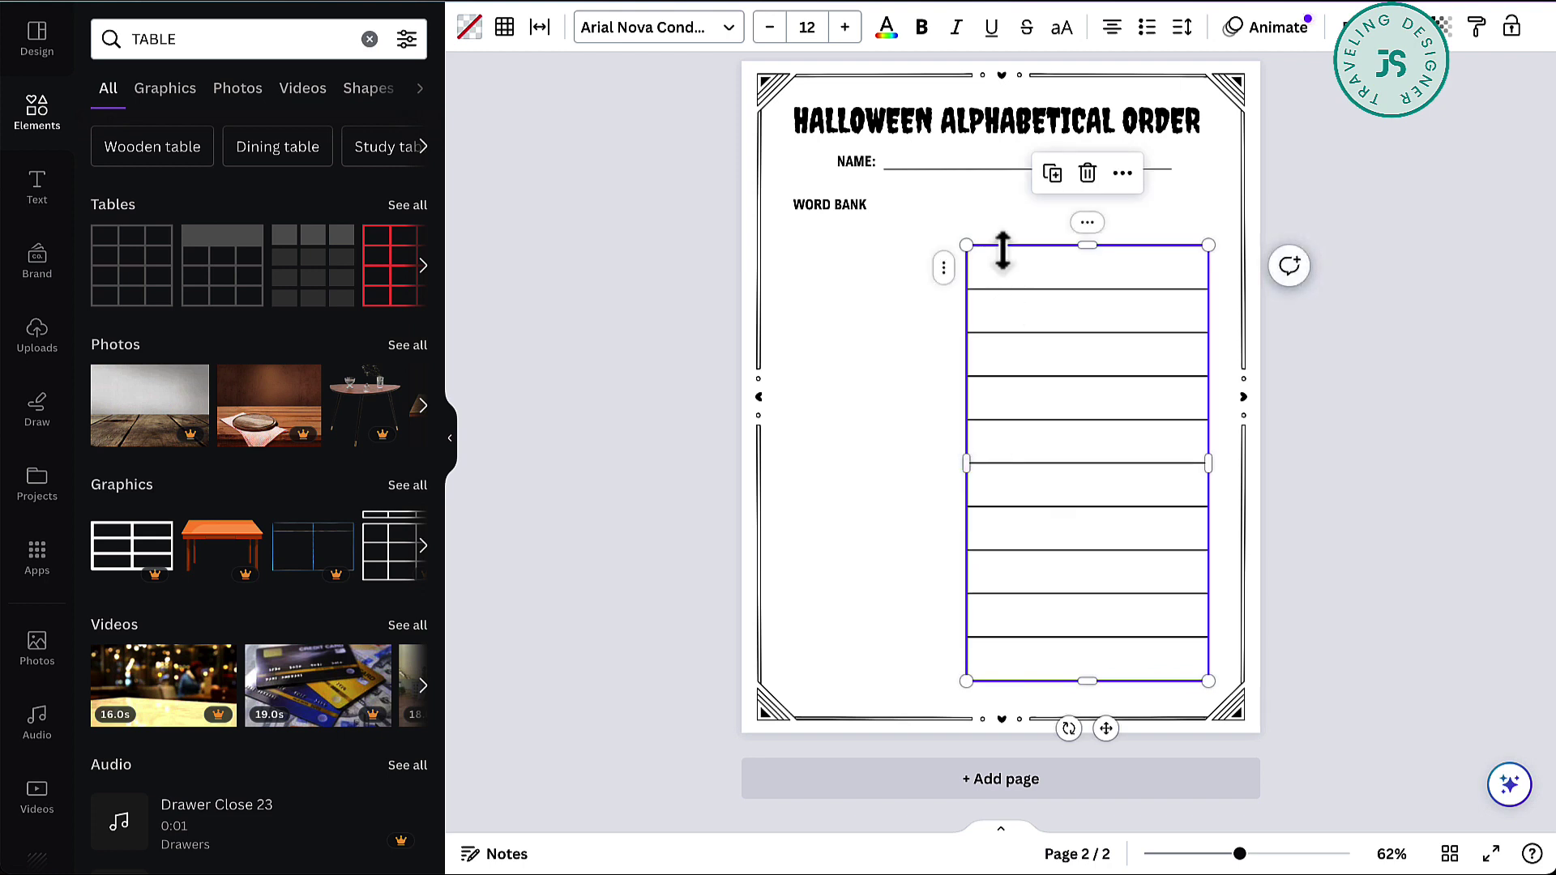
Step: Set the text of all ten table cells to the Jeepers font at size 14
left_click(1049, 266)
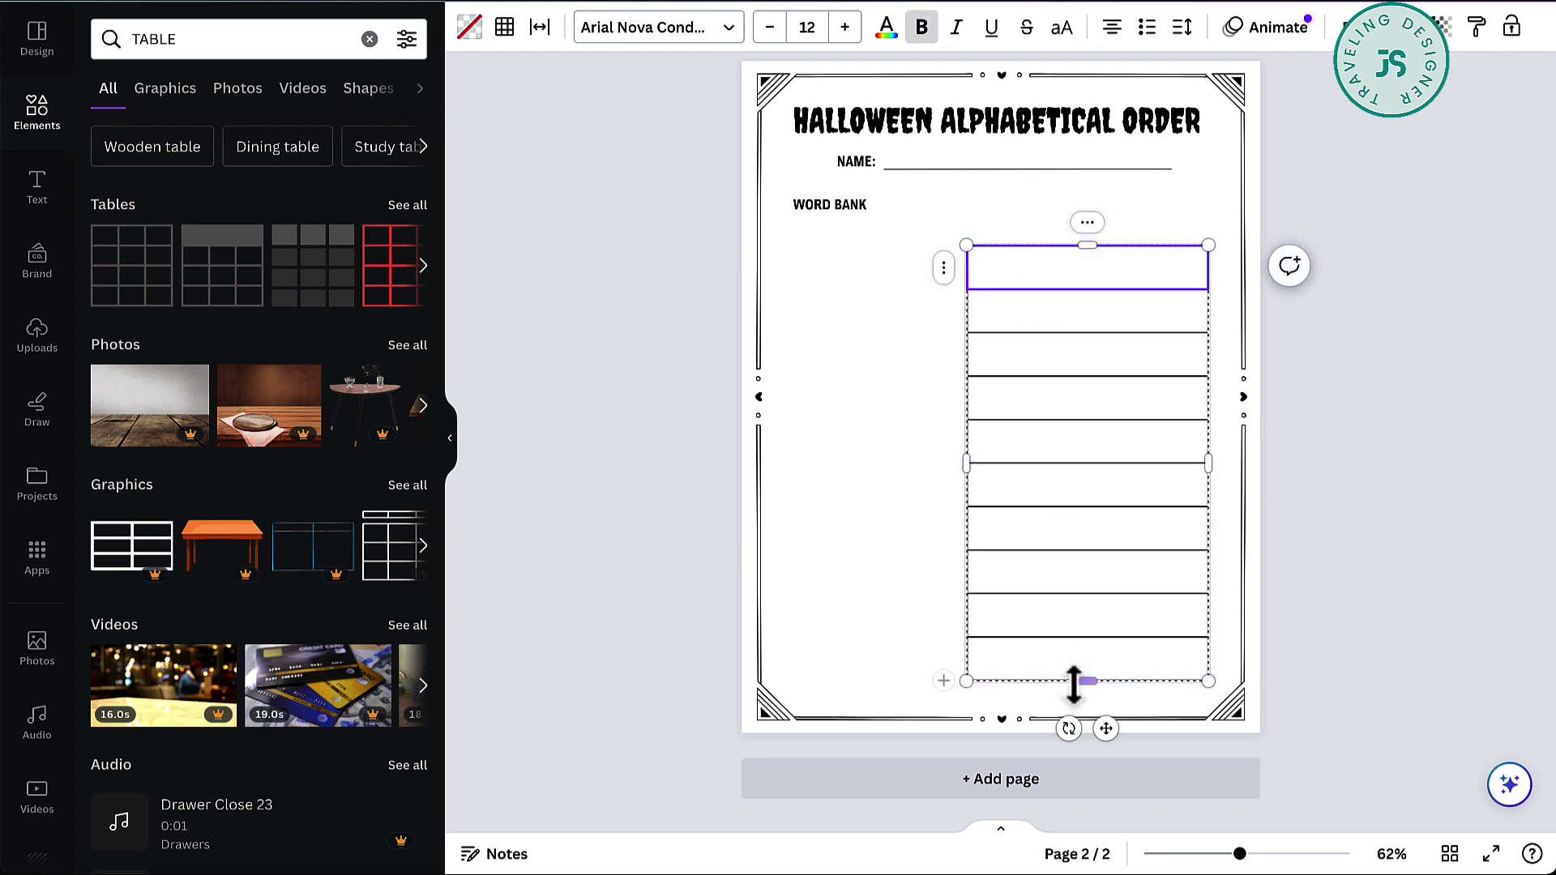
left_click(1072, 653, "shift")
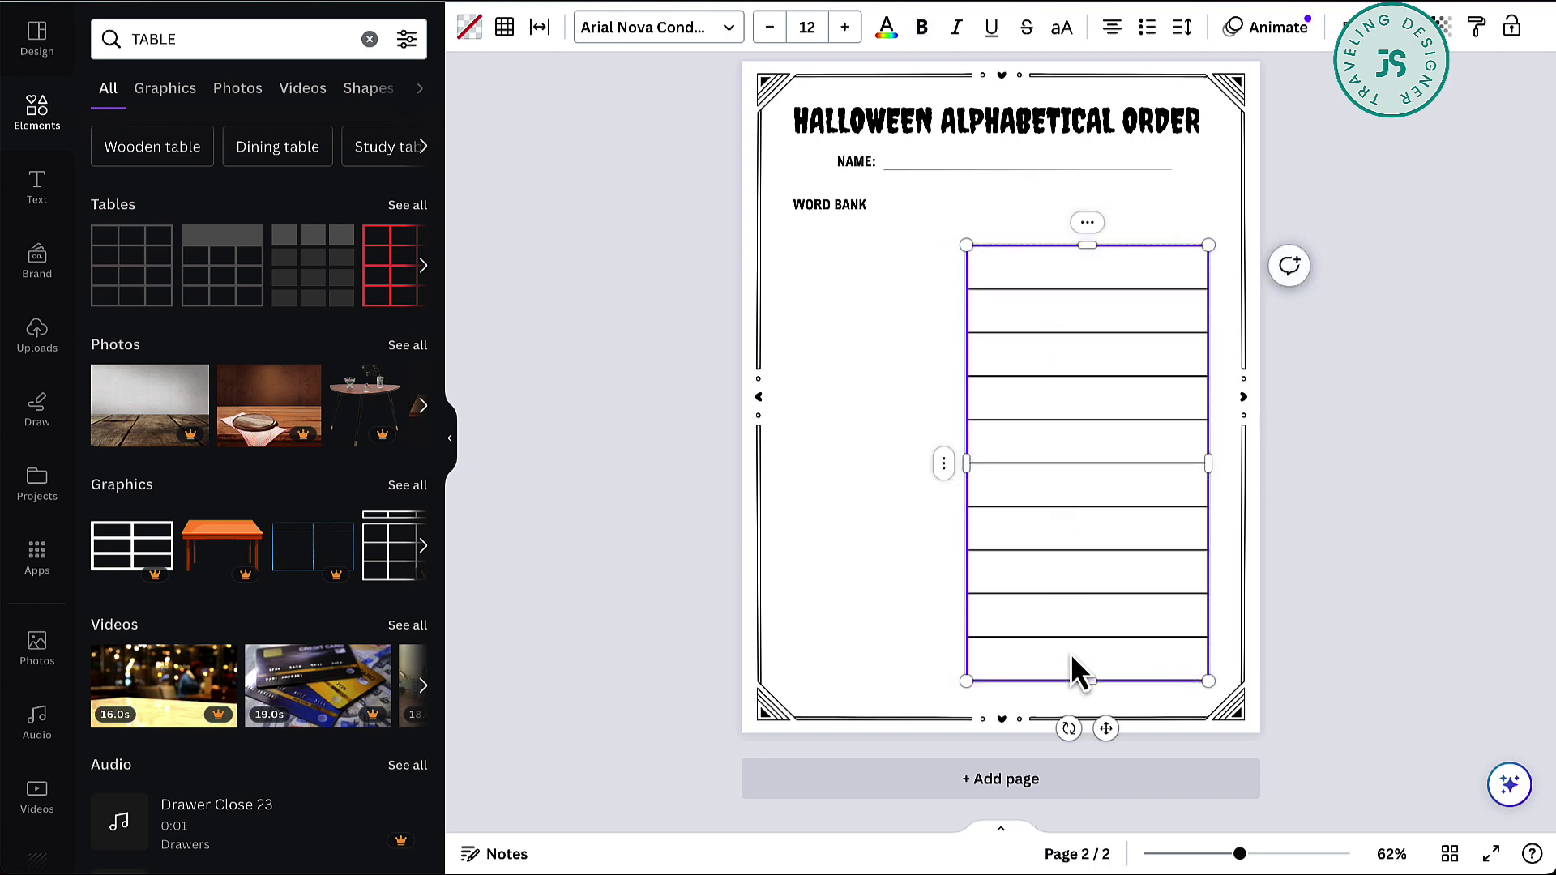
left_click(725, 34)
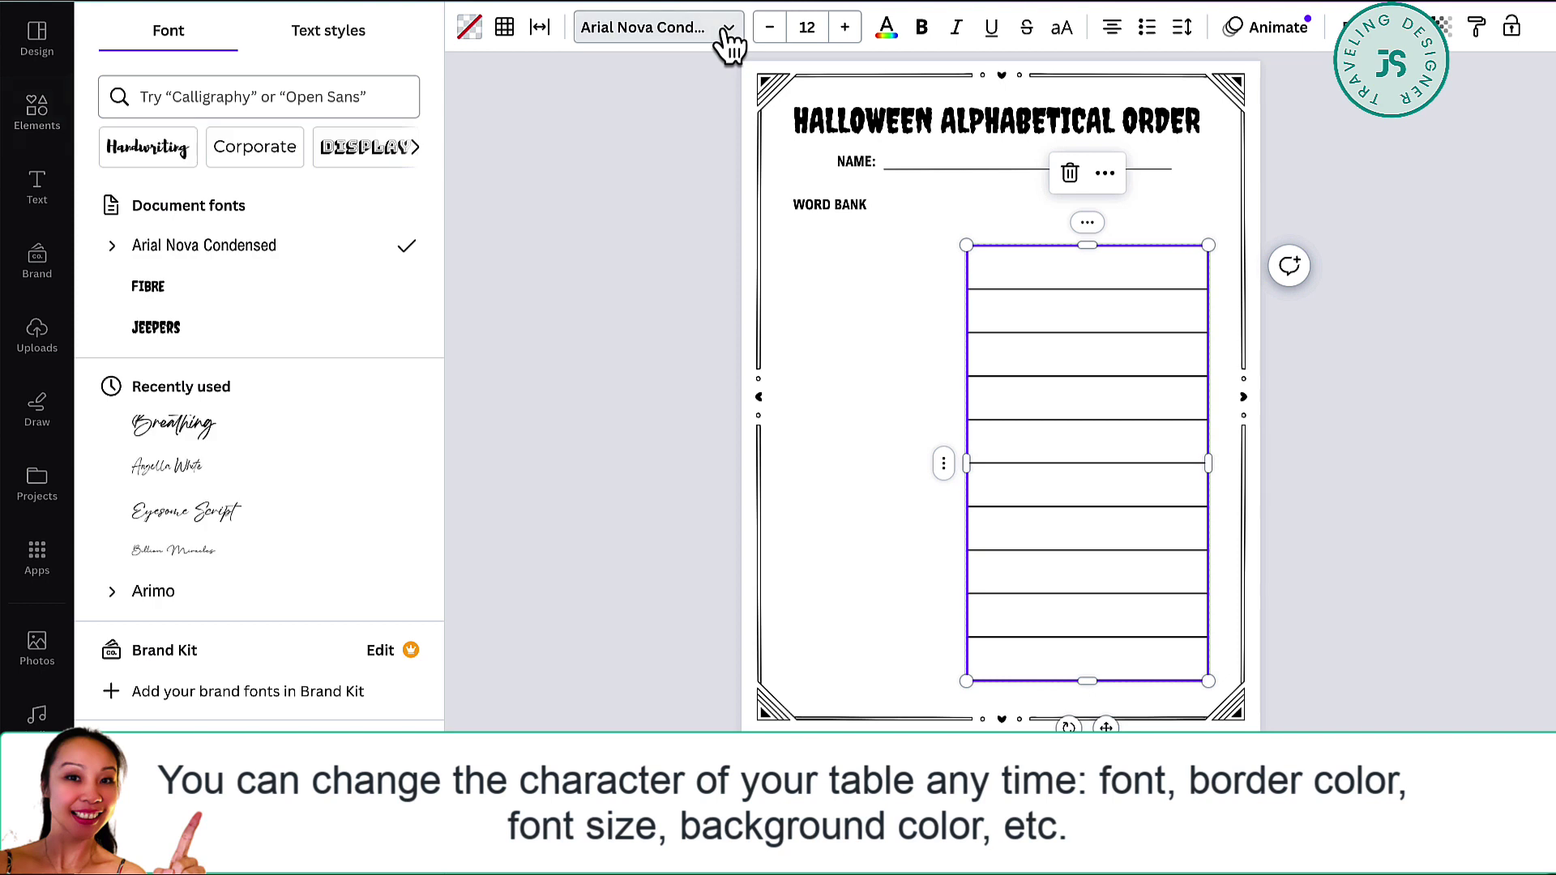
left_click(158, 347)
left_click(845, 27)
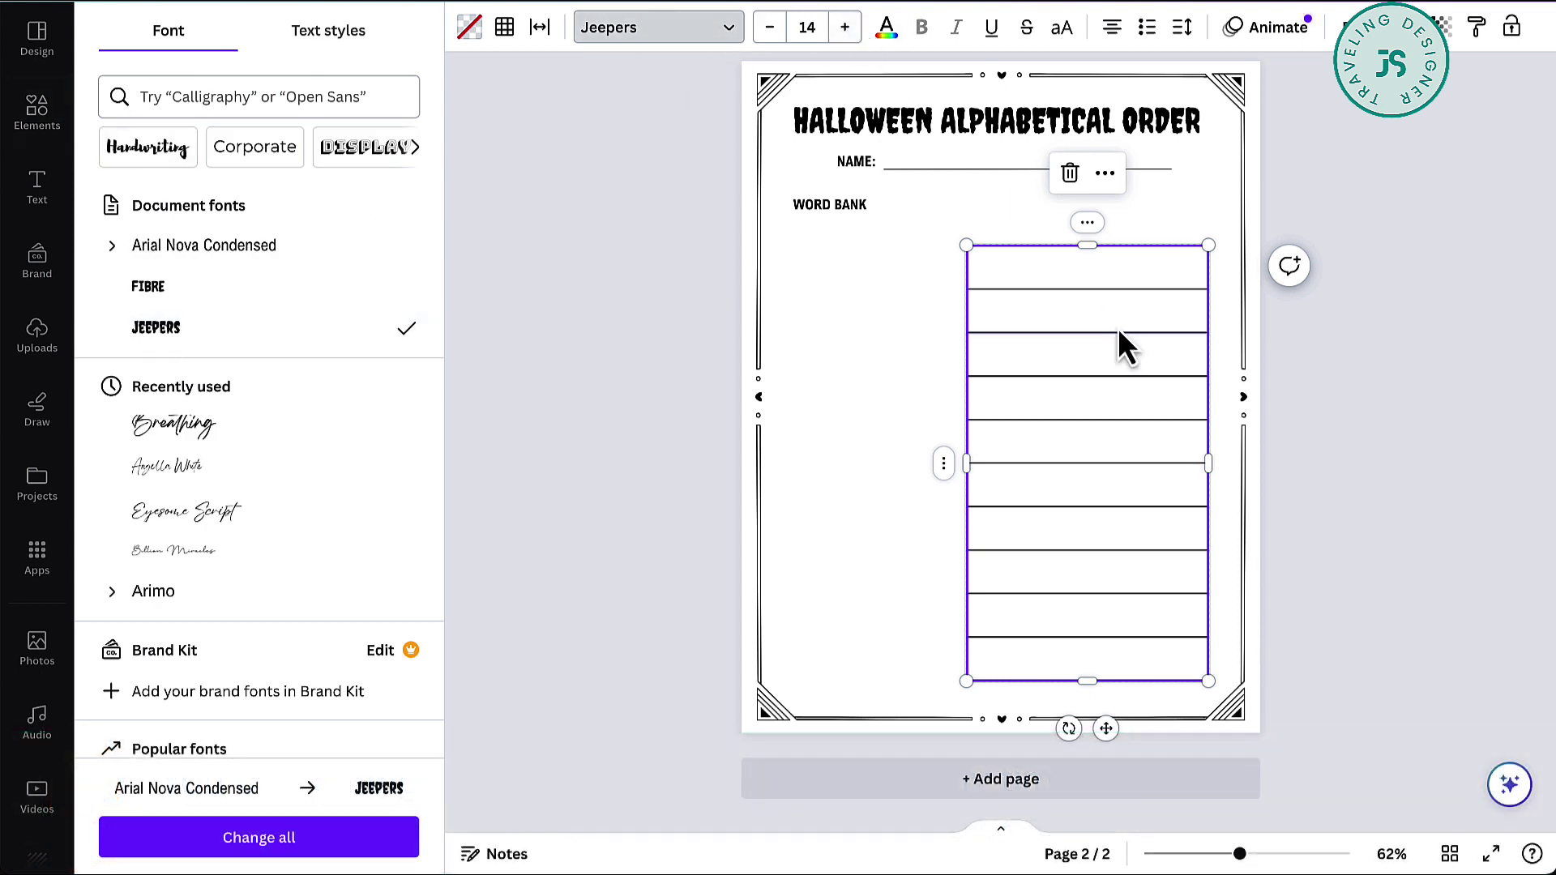
Step: Enter 1 in the table's first cell and left-align the text of all its cells
left_click(1043, 275)
left_click(1043, 274)
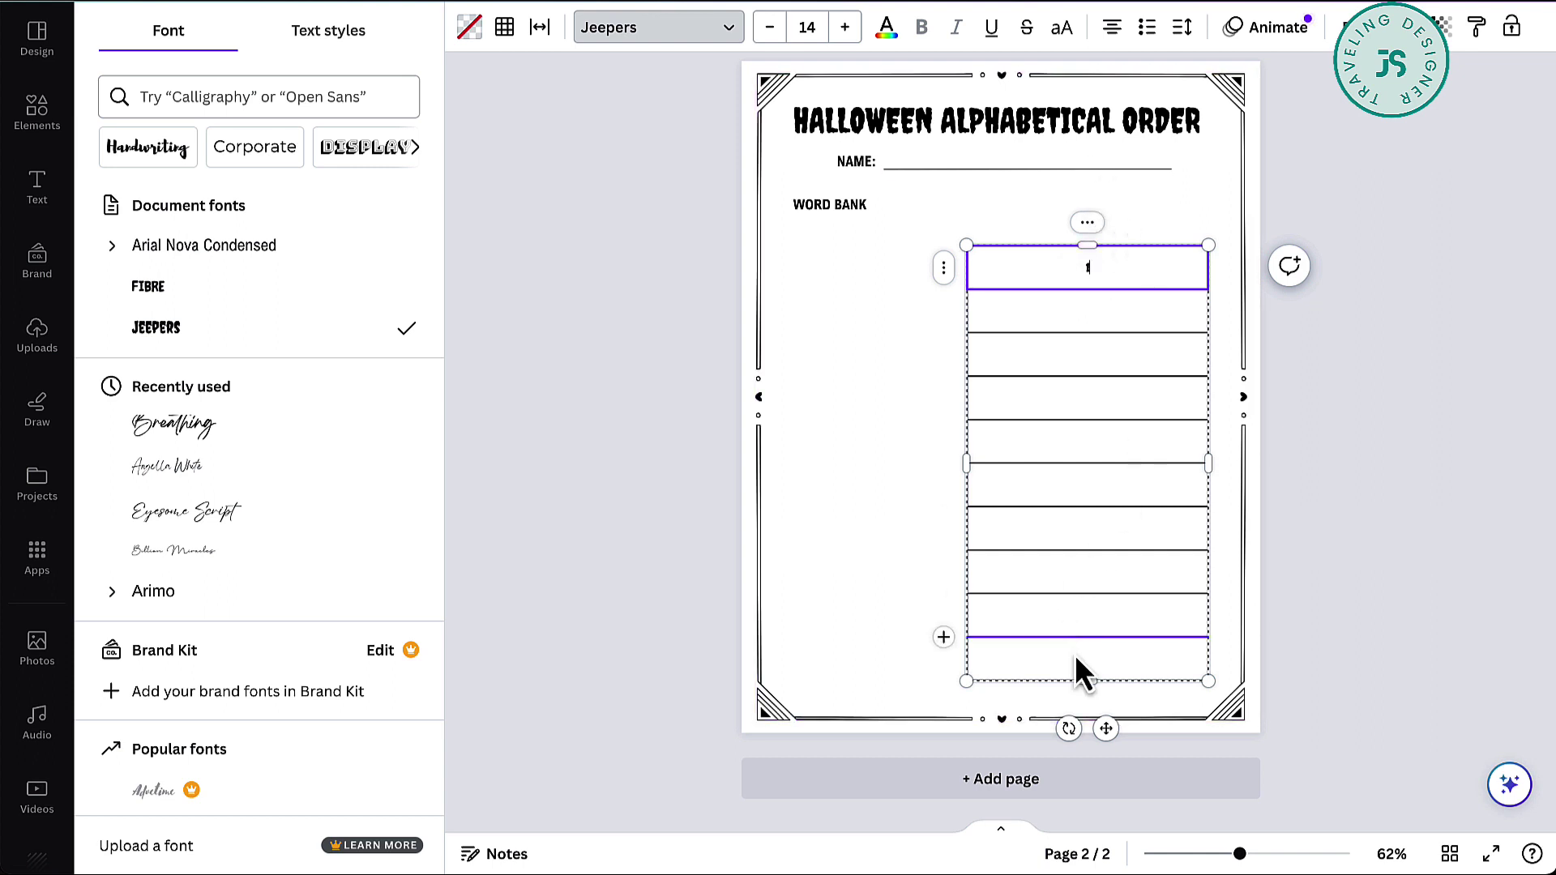
key("Escape")
left_click(1111, 30)
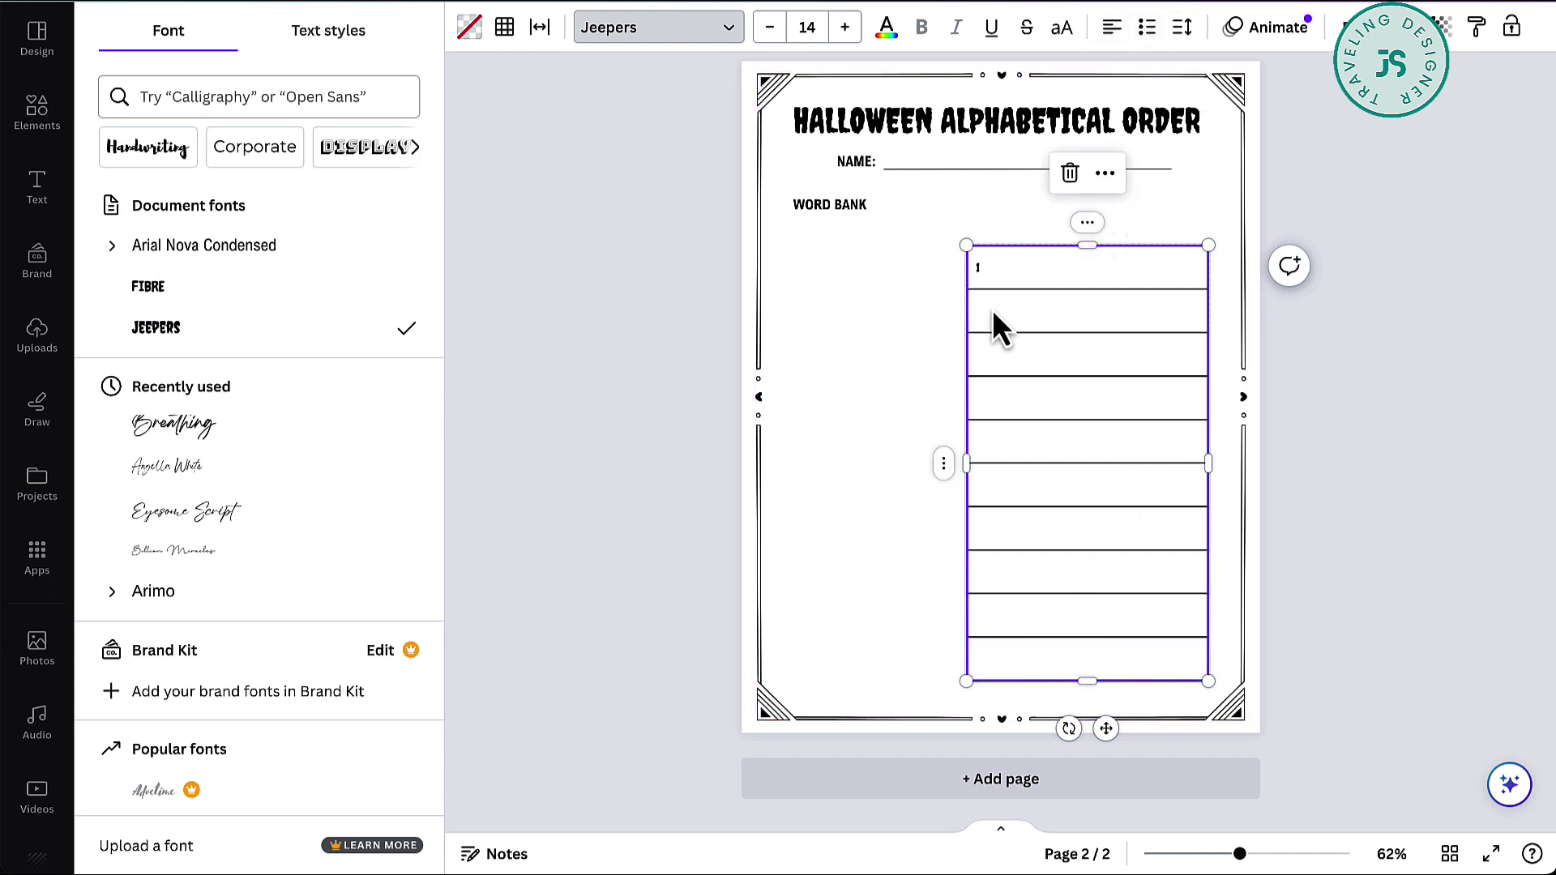
Step: Number the remaining table rows from 2 to 10
left_click(1001, 328)
type("2")
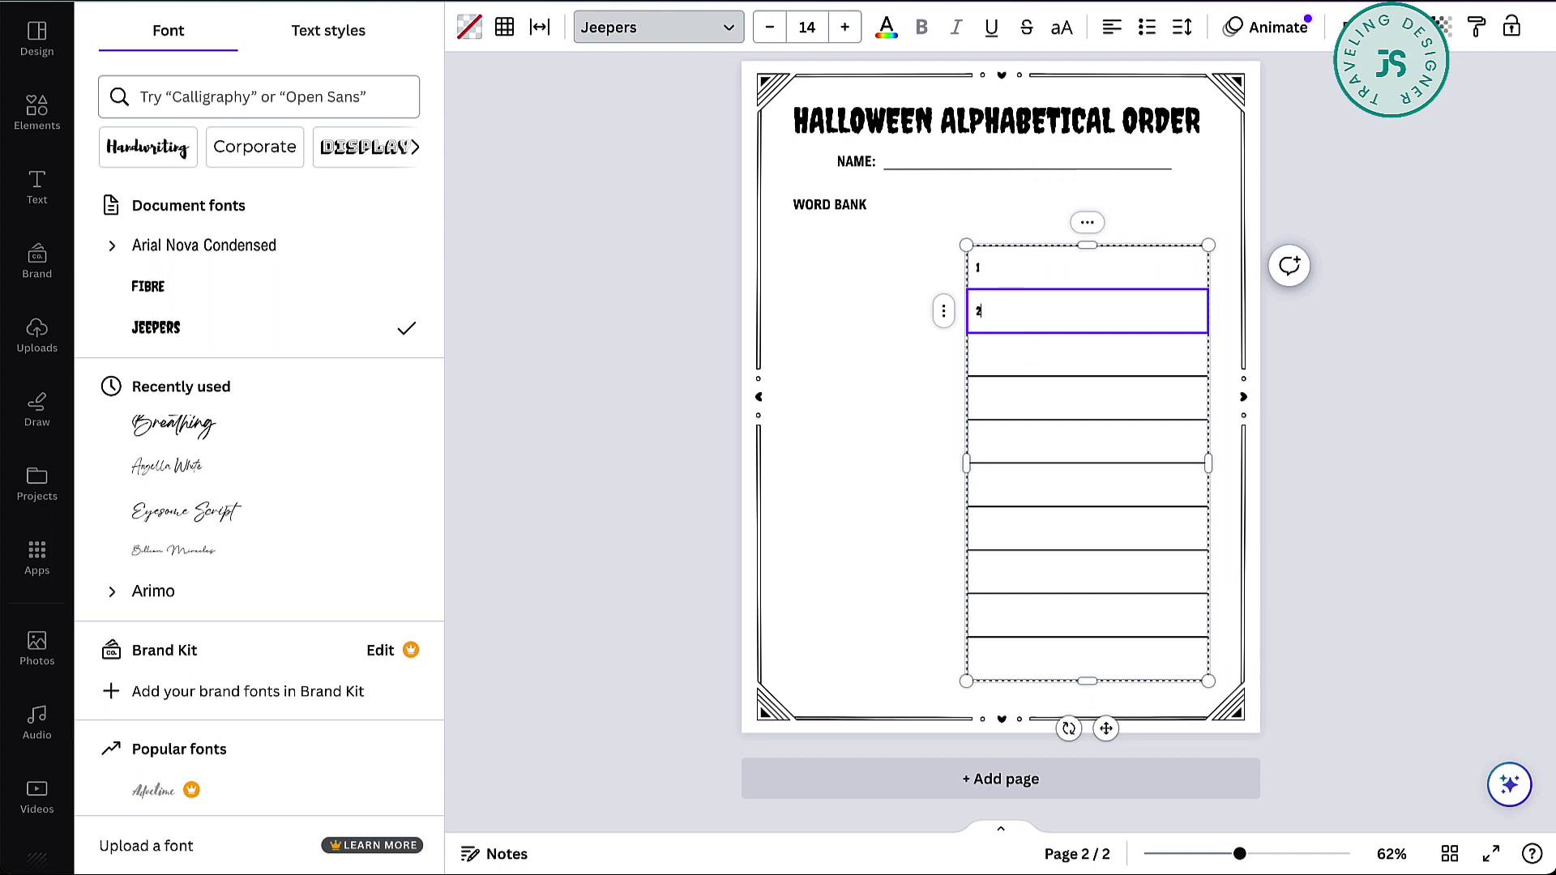
key("Tab")
type("3")
key("Tab")
type("4")
key("Tab")
type("5")
key("Tab")
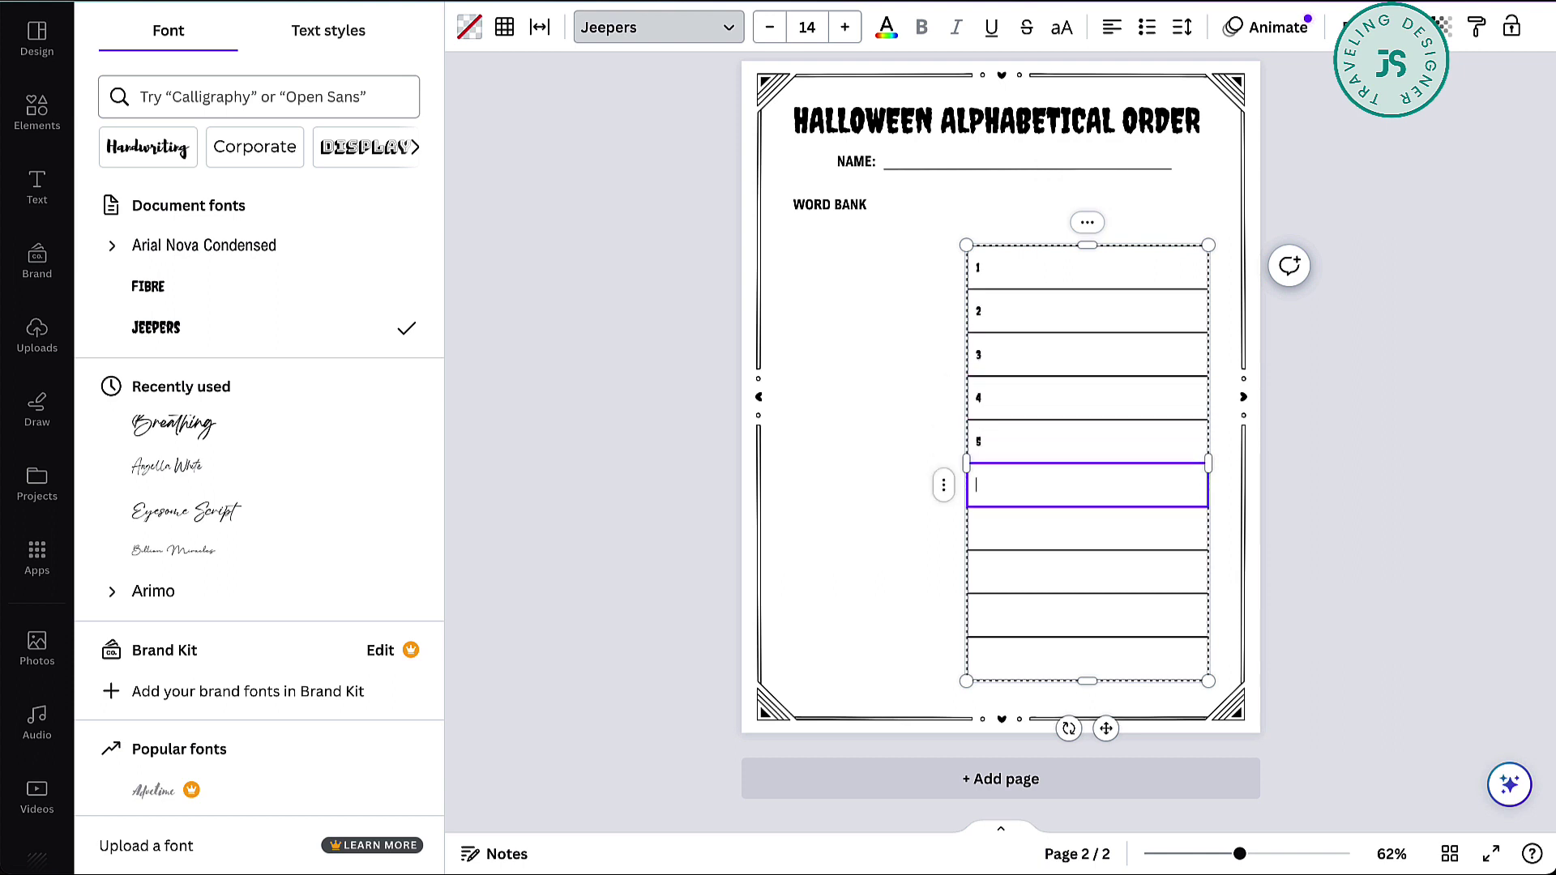
type("6")
key("Tab")
type("7")
key("Tab")
type("8")
key("Tab")
type("9")
key("Tab")
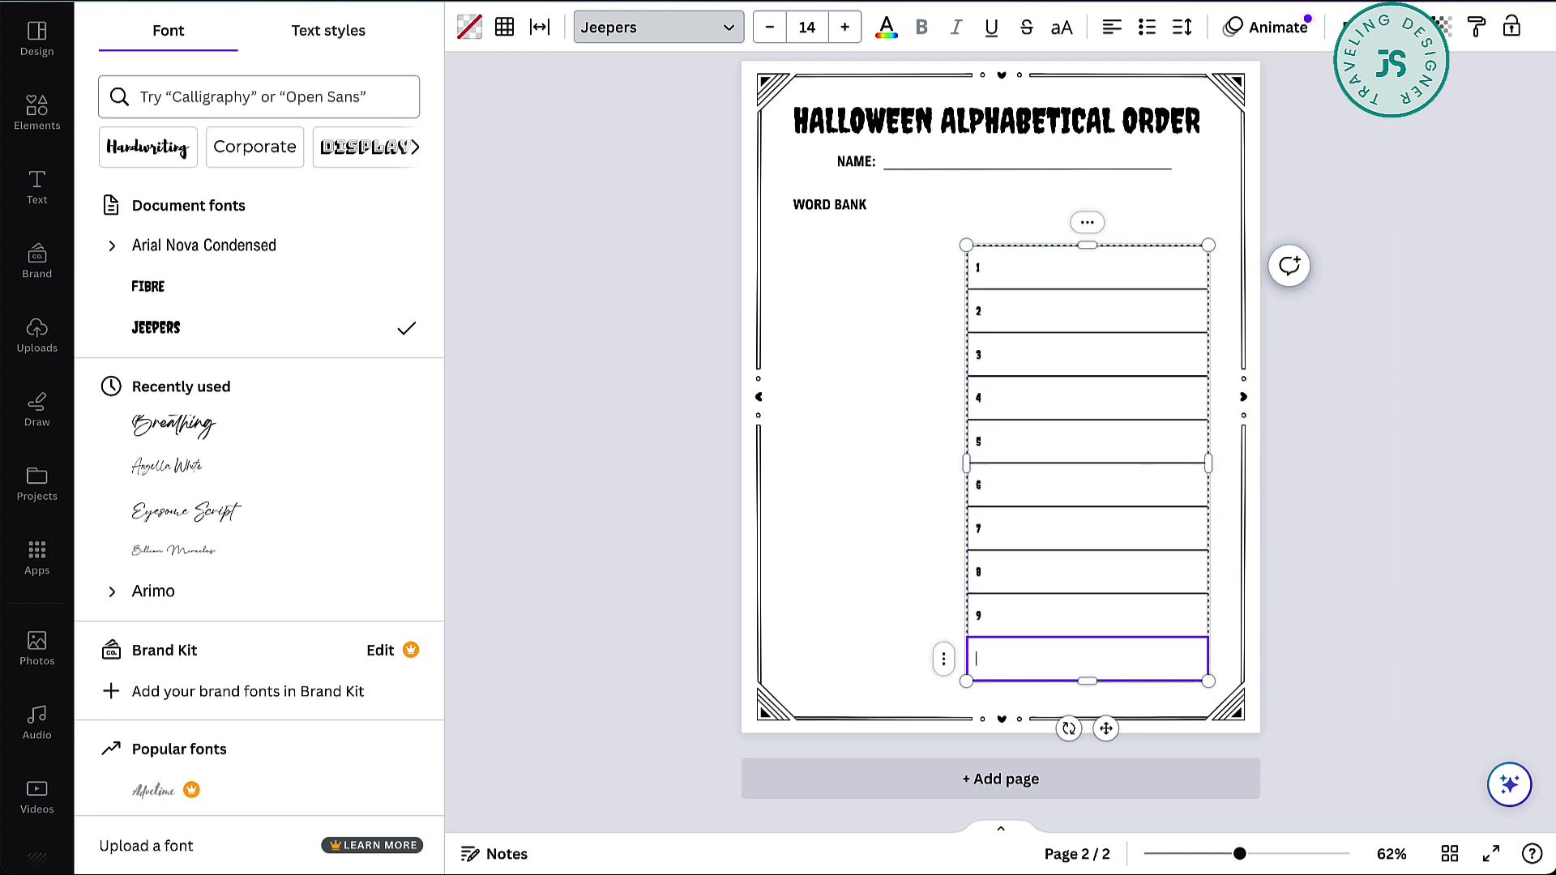
key("Escape")
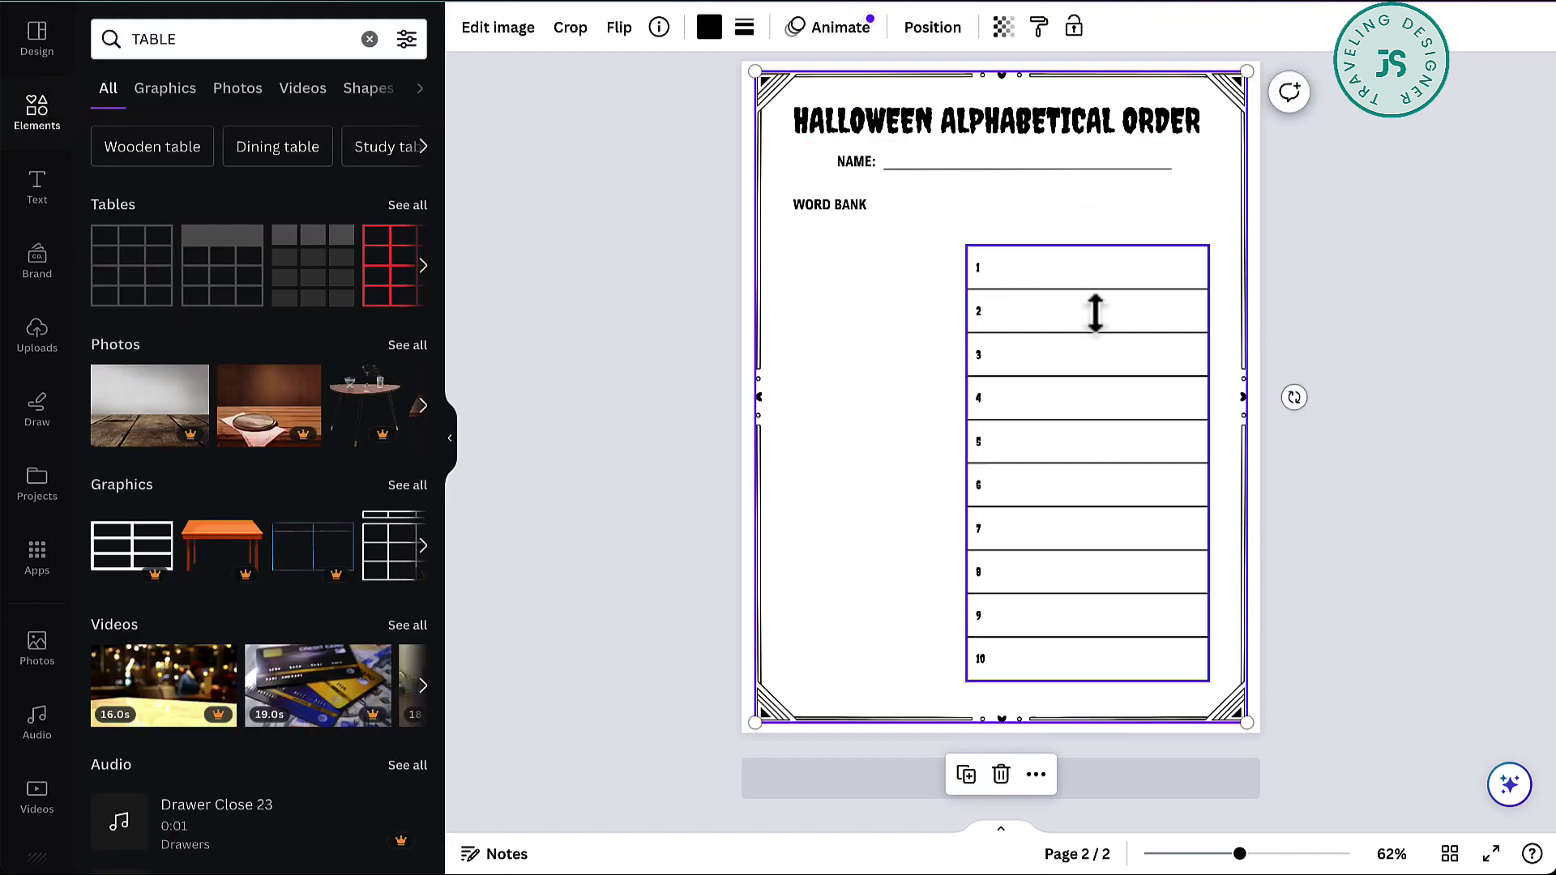
Step: Duplicate the numbered table beneath the WORD BANK label and narrow the copy so a small gap separates the two tables
left_click(1118, 310)
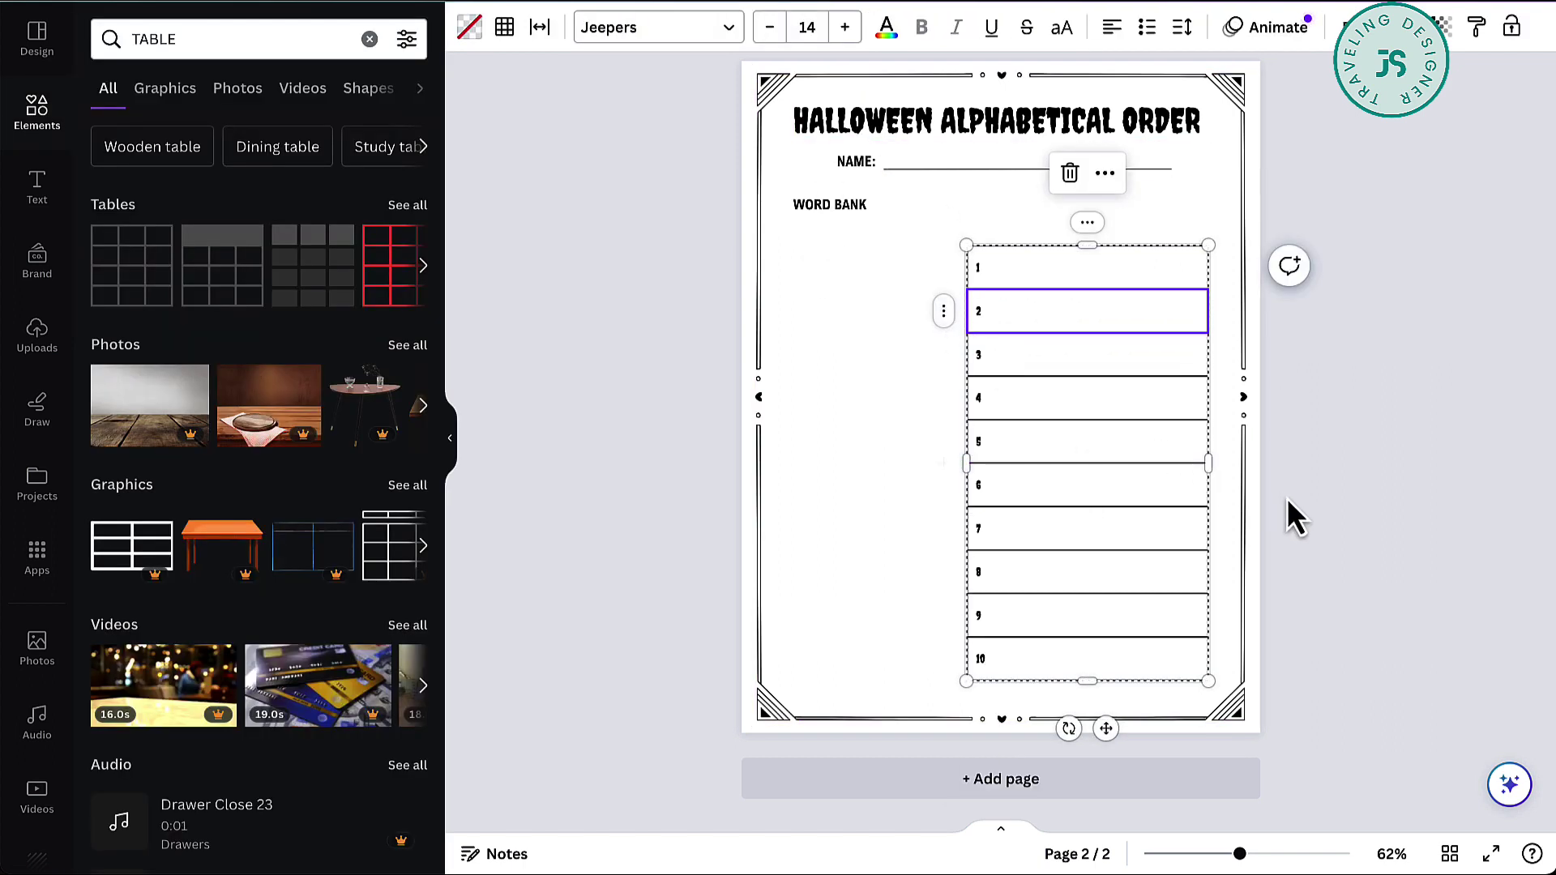
left_click(1294, 519)
left_click_drag(1198, 243, 1014, 250)
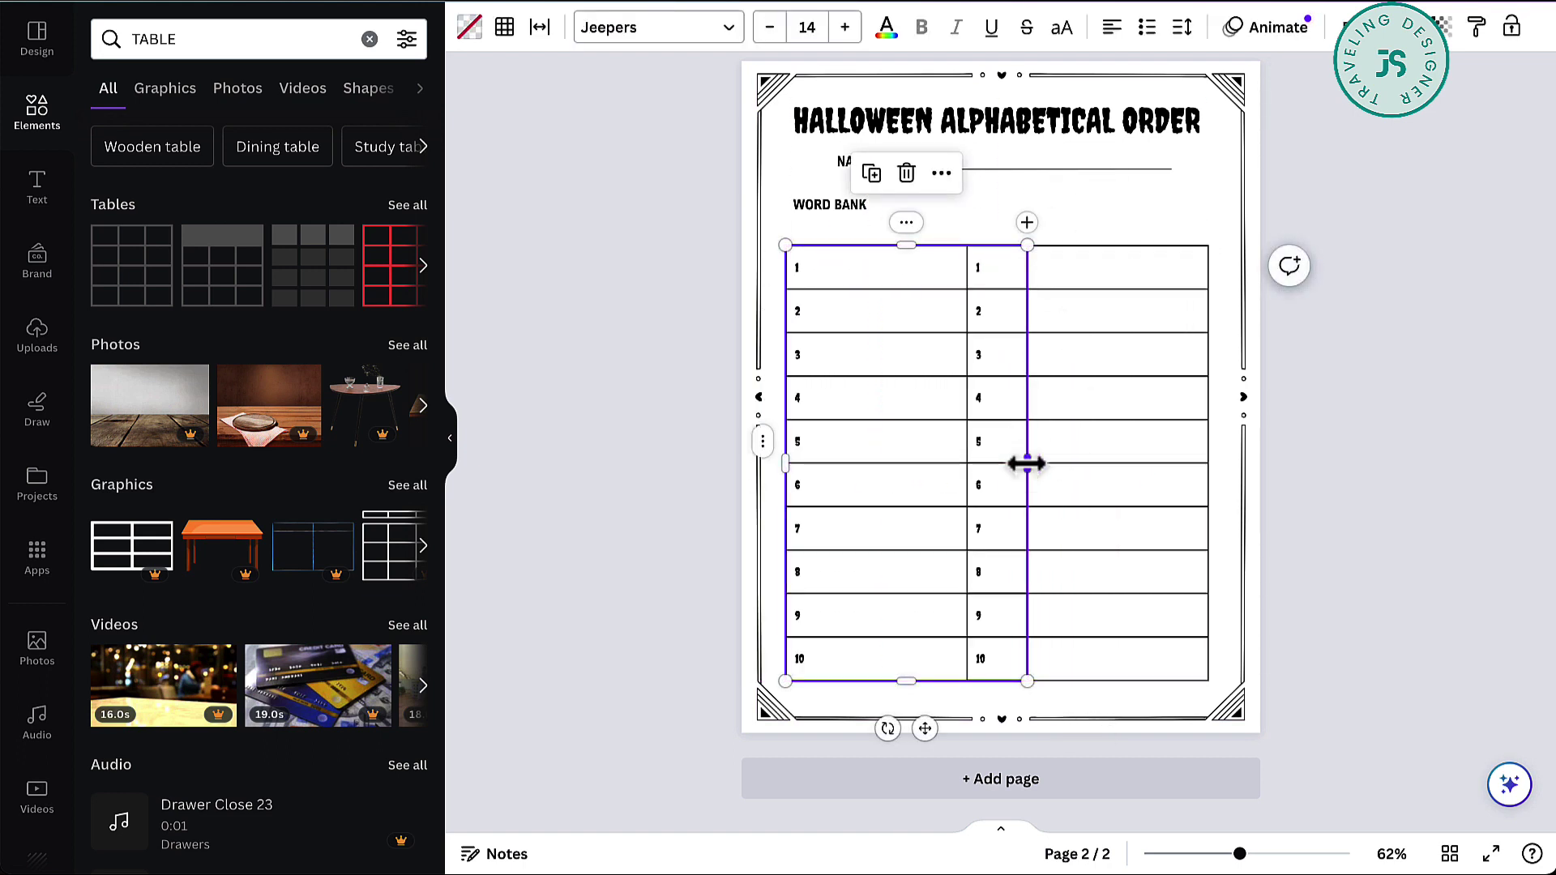
left_click_drag(1025, 462, 959, 466)
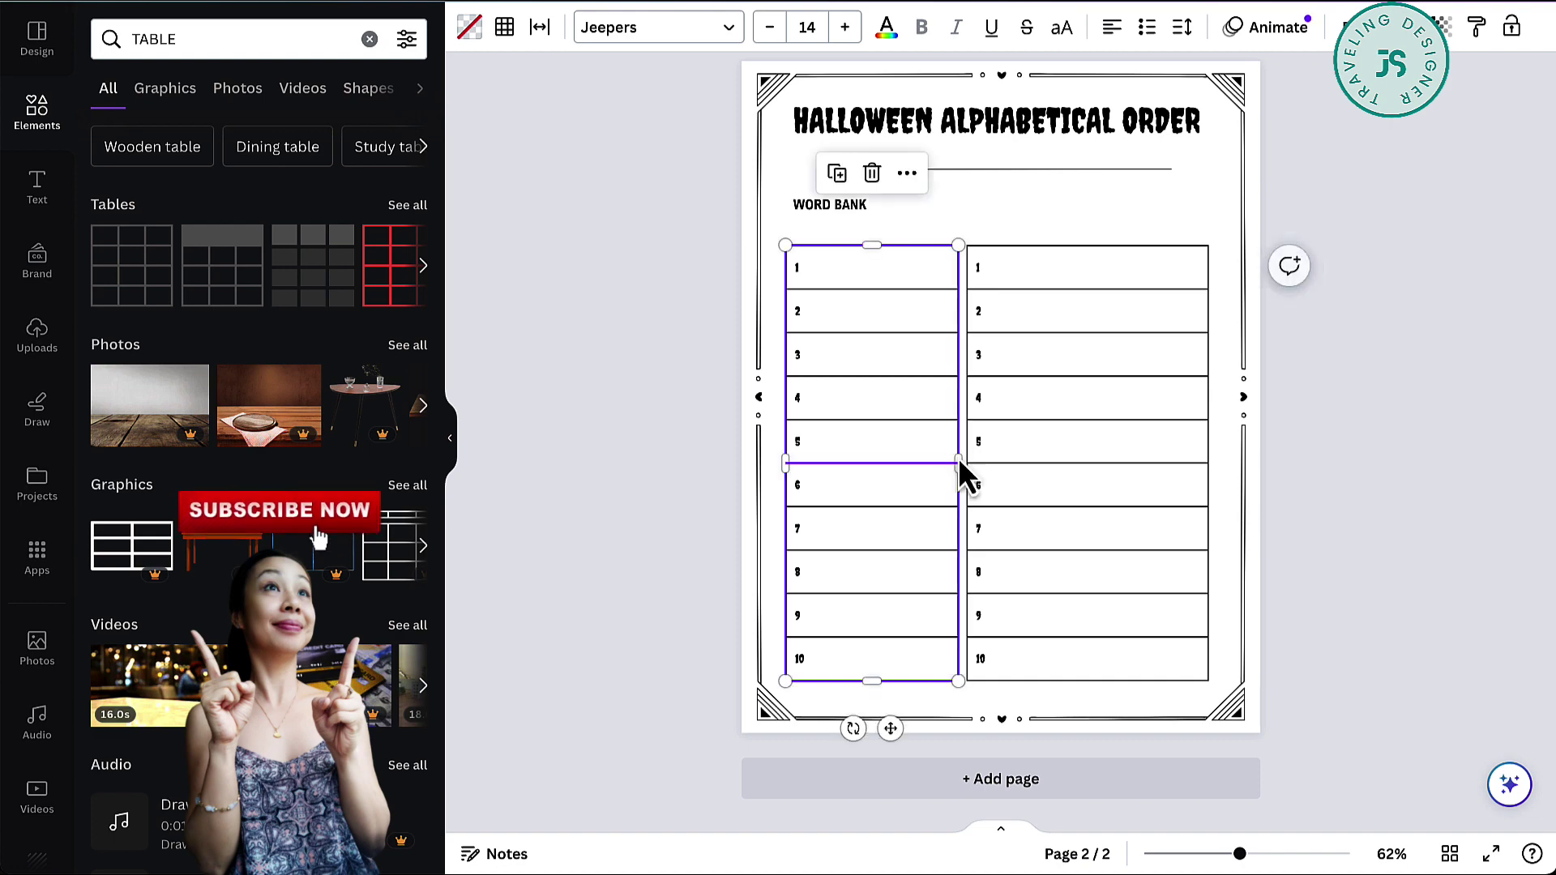
Step: Clear the numbers from all ten cells of the table under WORD BANK
left_click(861, 275)
left_click(871, 666)
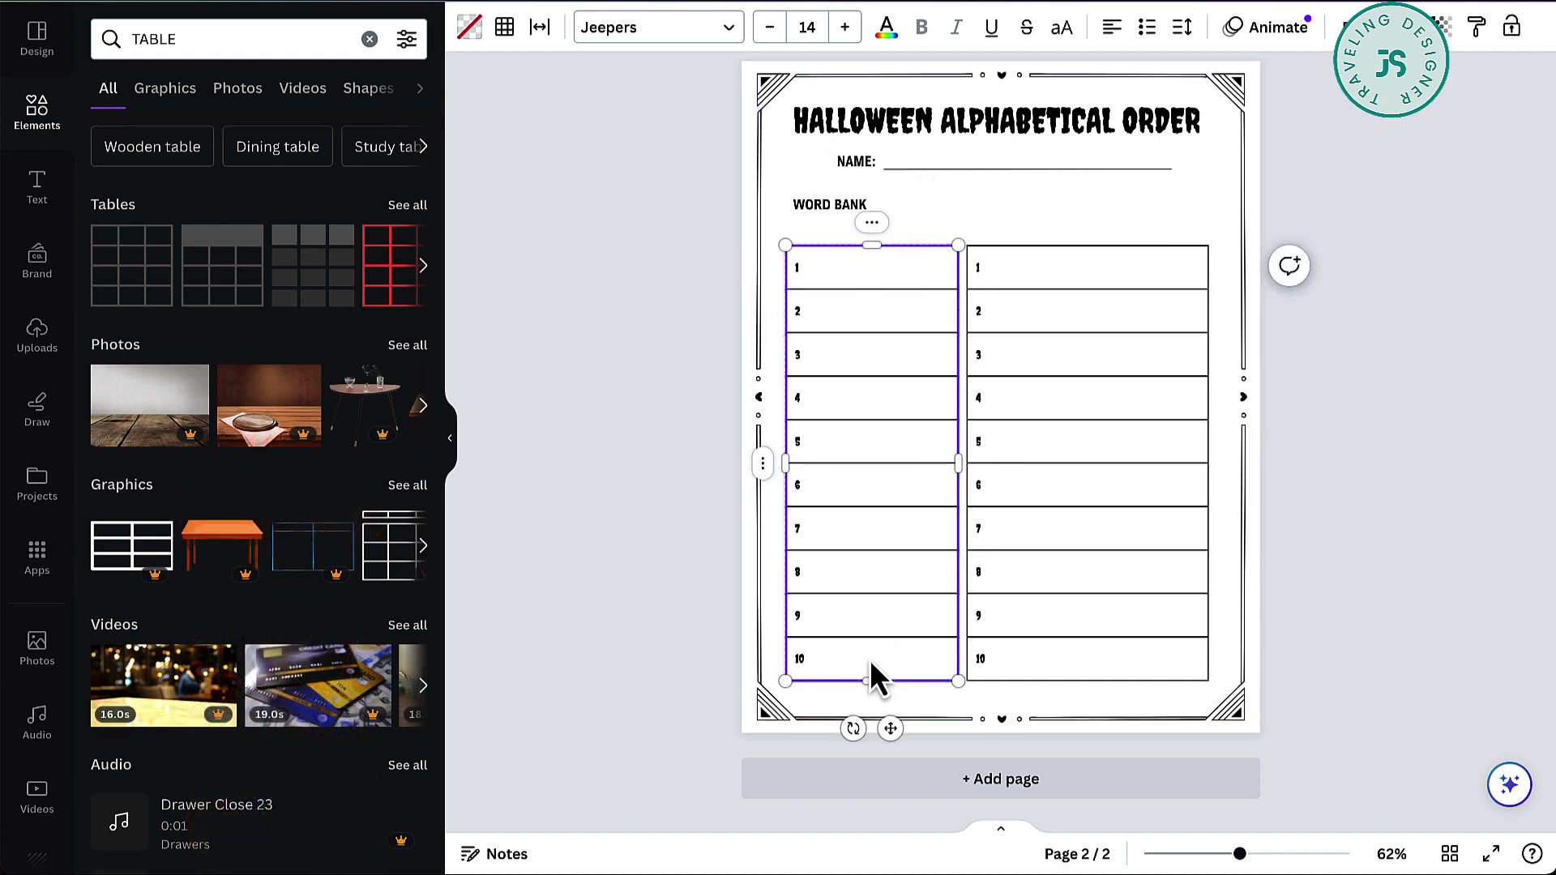
key("BackSpace")
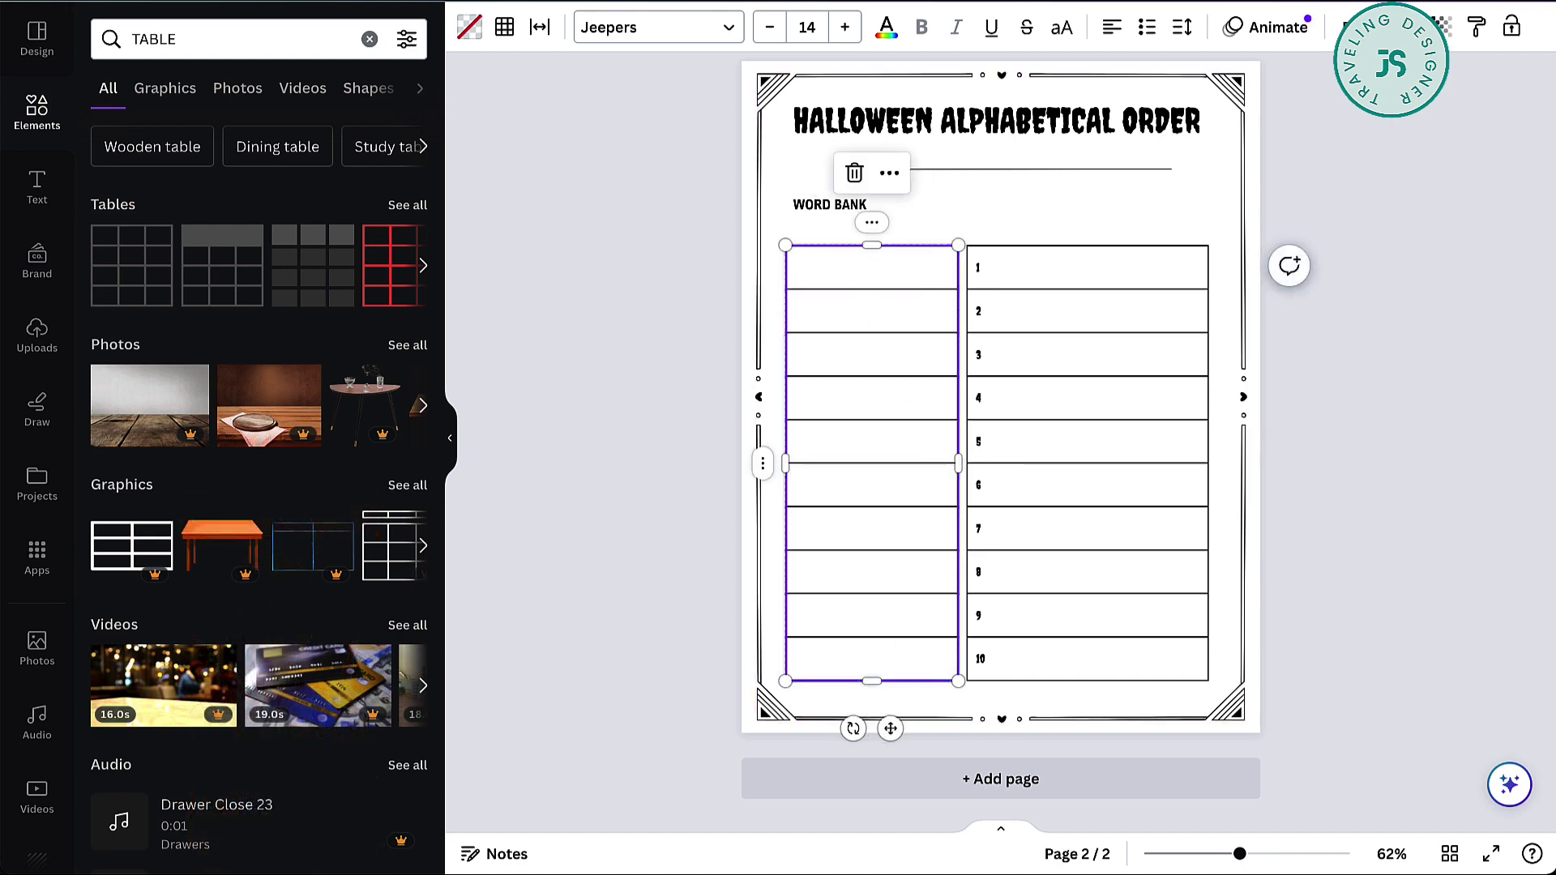
Step: Fill the first five cells of the table under WORD BANK with FRIGHT, OWL, WITCH, BAT and MOON
left_click(848, 262)
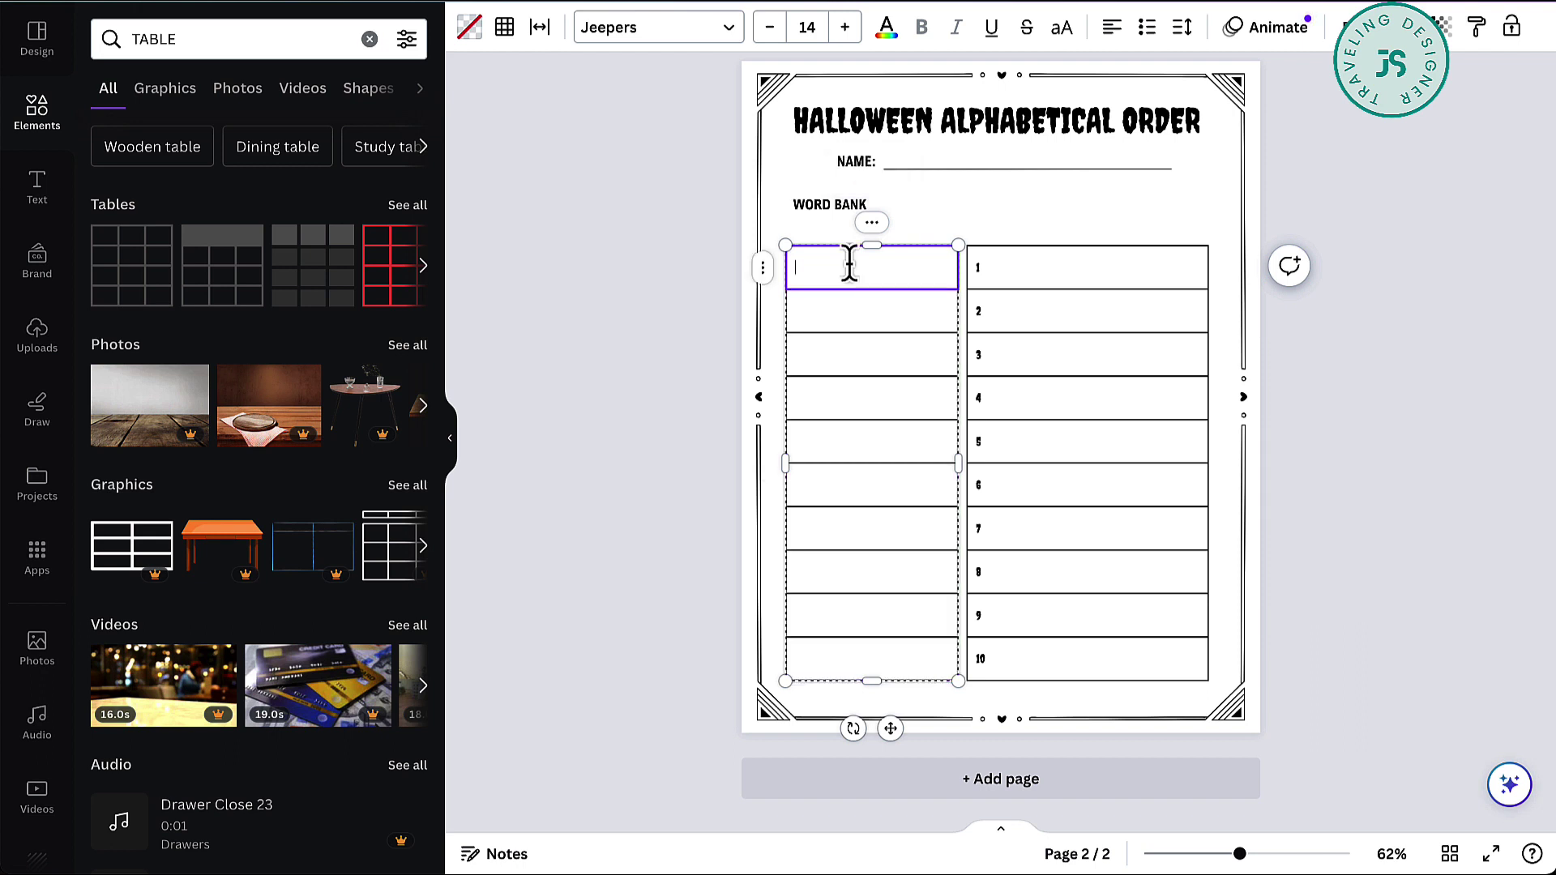
type("FRIS")
key("Tab")
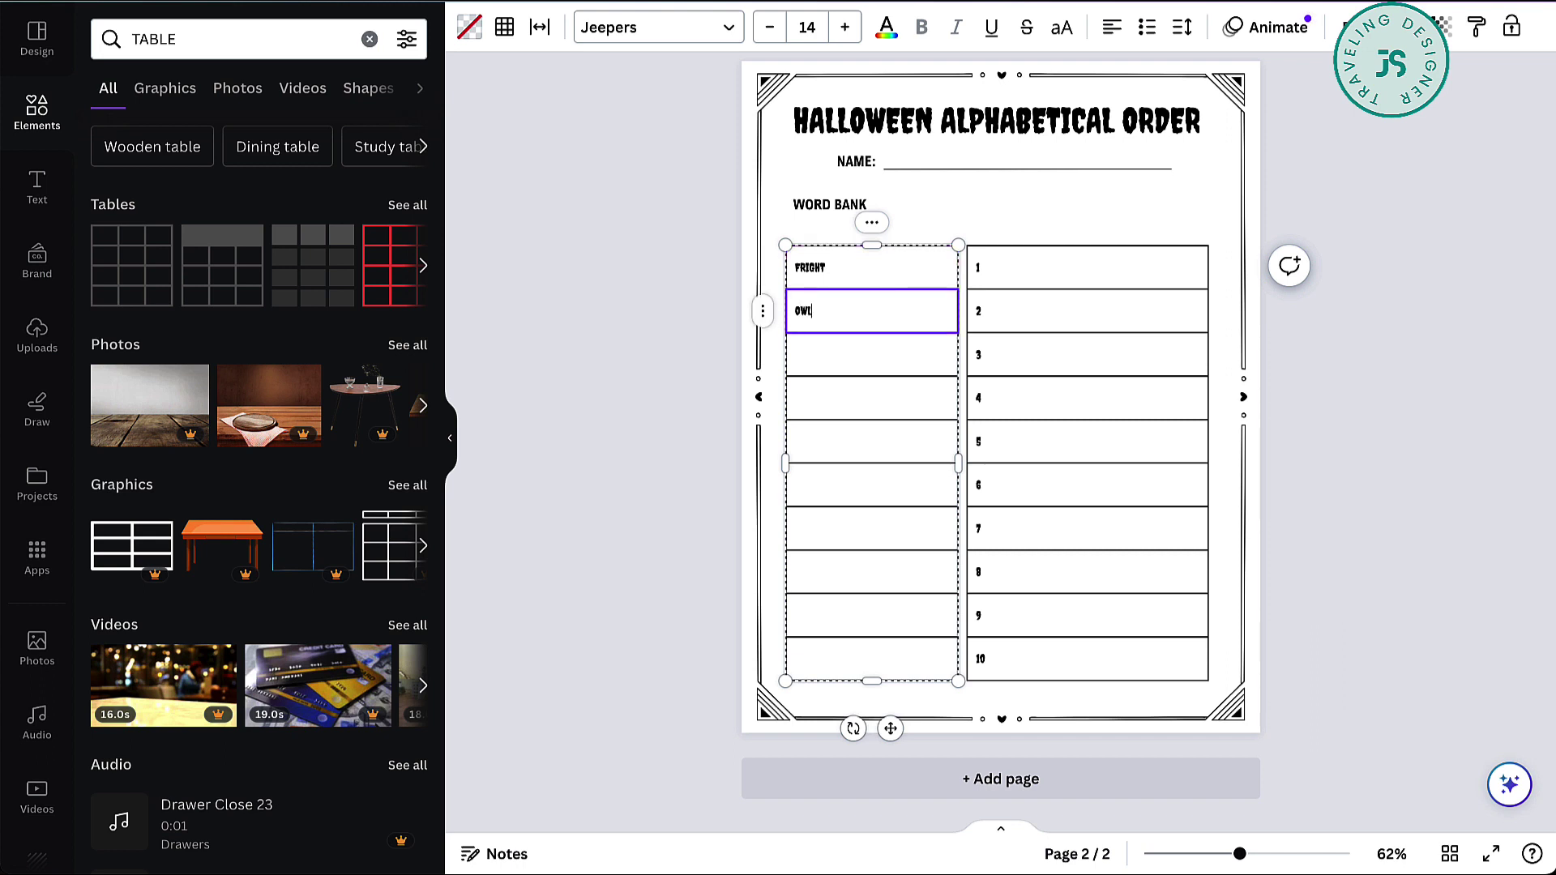
key("Tab")
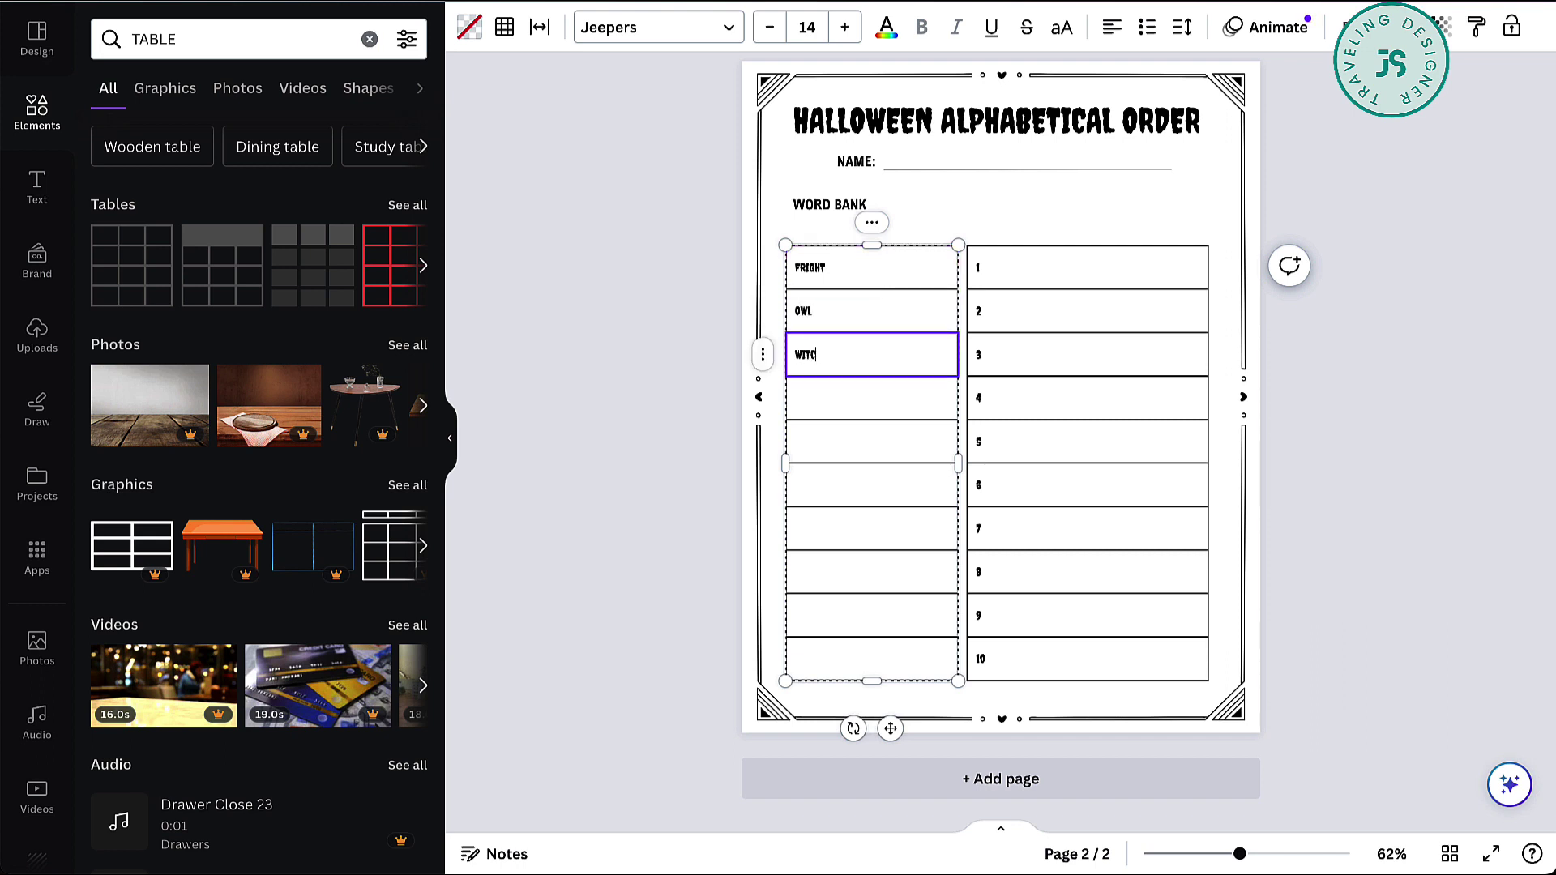
key("Tab")
key("Tab")
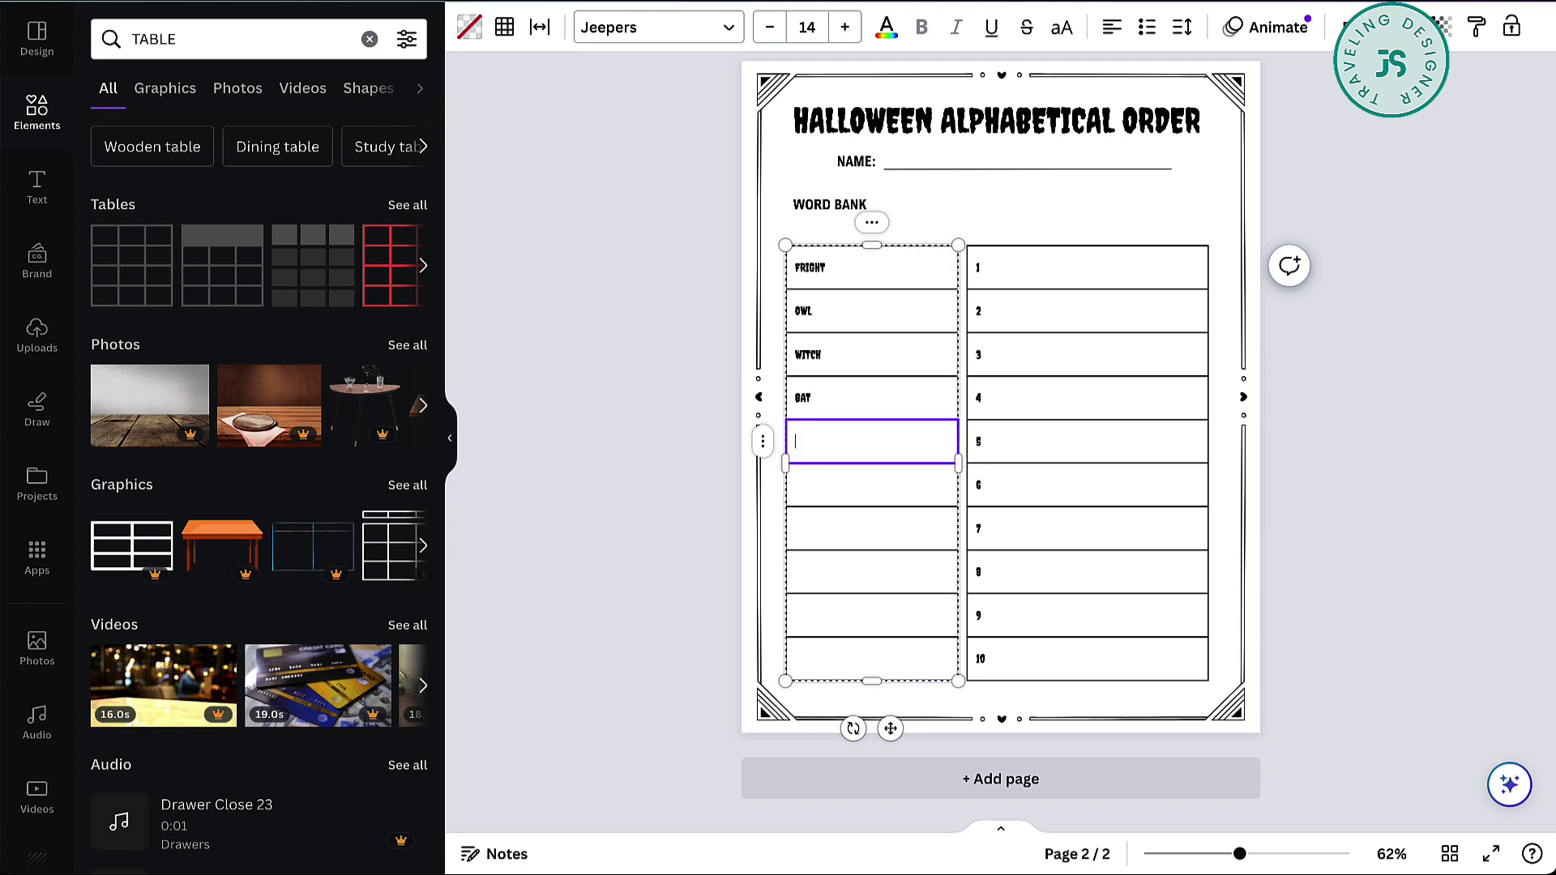
type("MOON")
key("Tab")
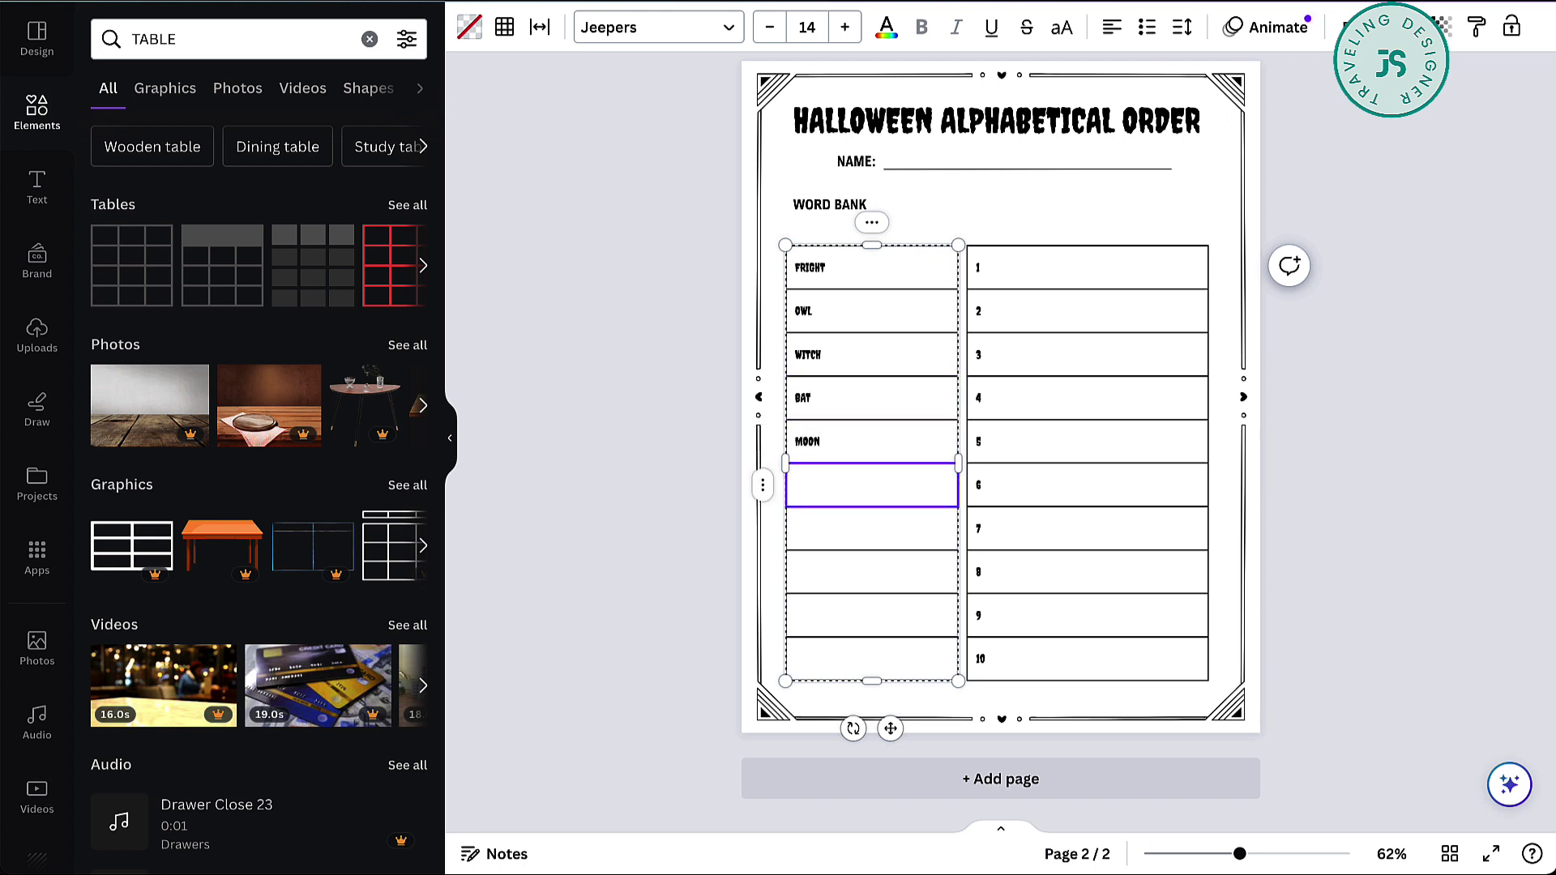
Step: Fill the last five cells of the word bank table with NIGHT, TRICK, COBWEB, GHOST and HOWL
key("Tab")
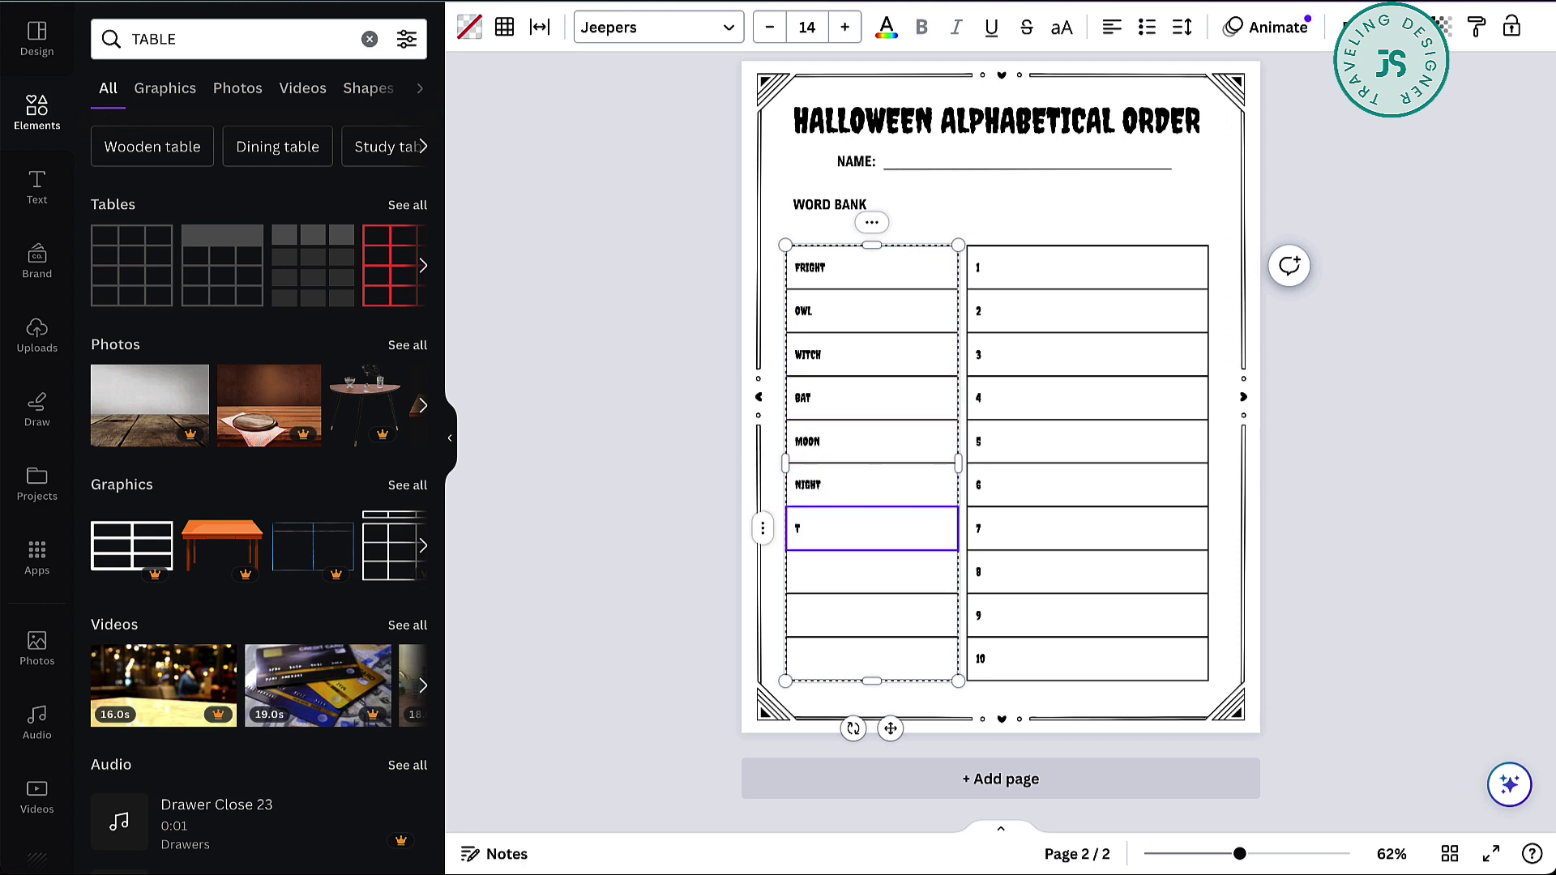
type("TRICK")
key("Tab")
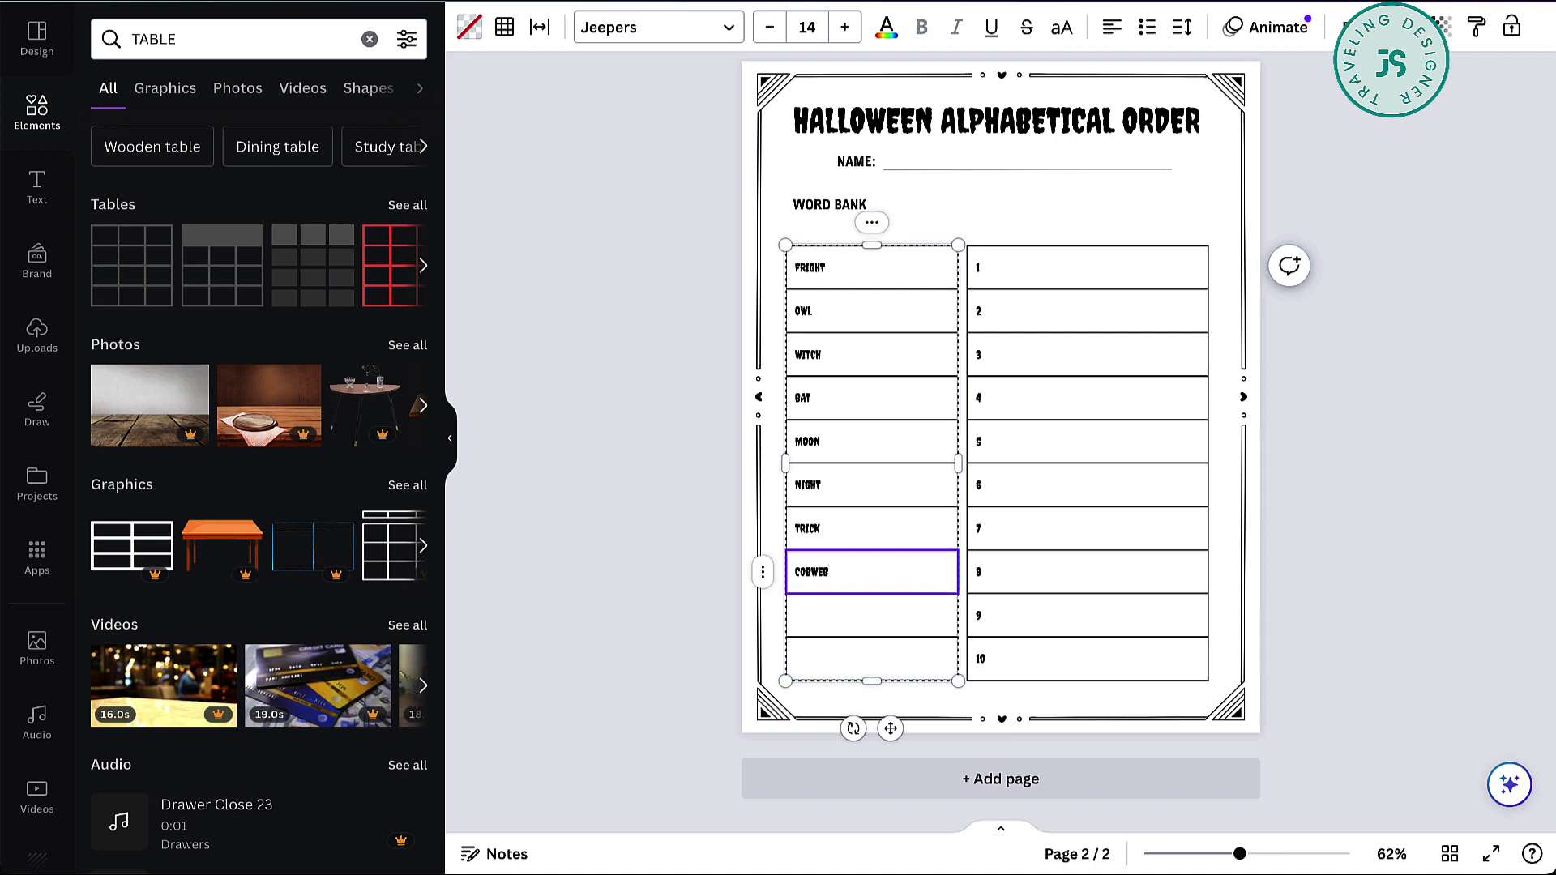
key("Return")
key("BackSpace")
key("Tab")
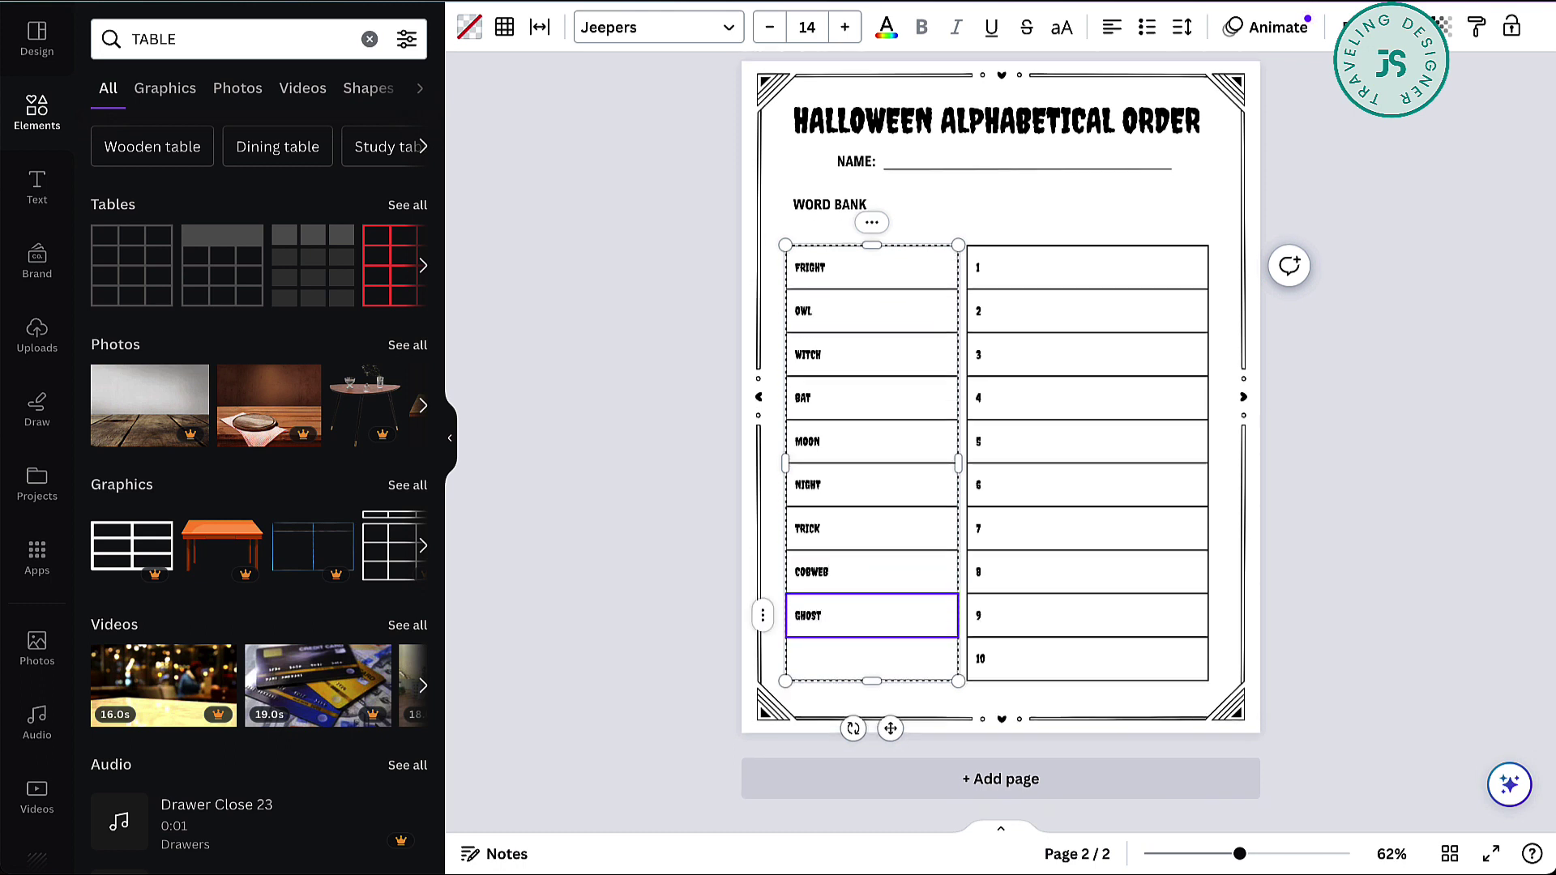
key("Tab")
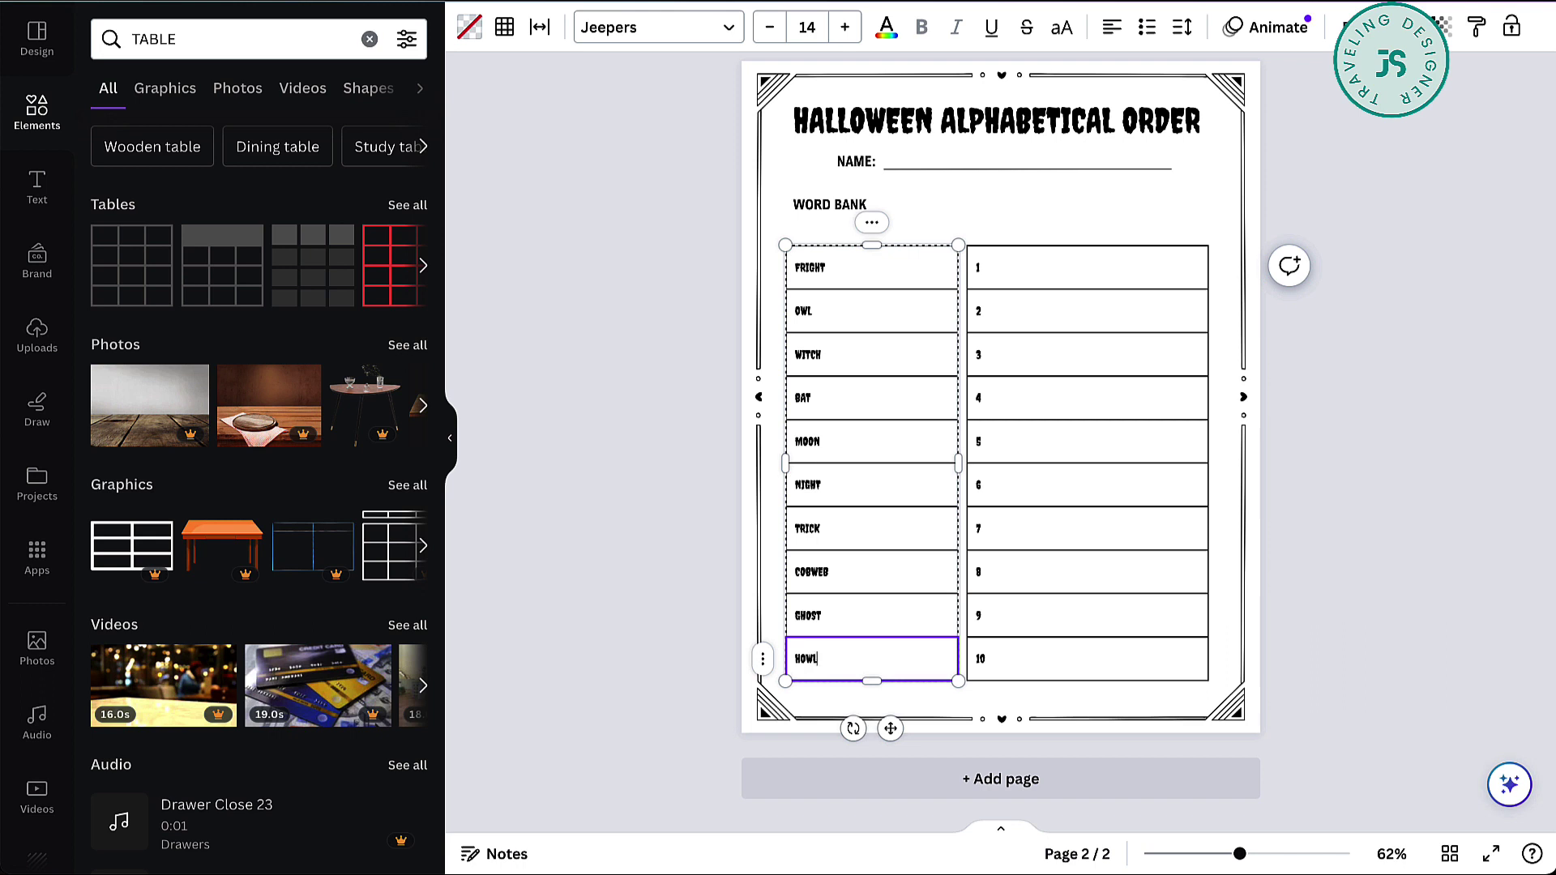
Step: Set the font size of all ten words in the word bank table to 23
left_click_drag(882, 270, 903, 681)
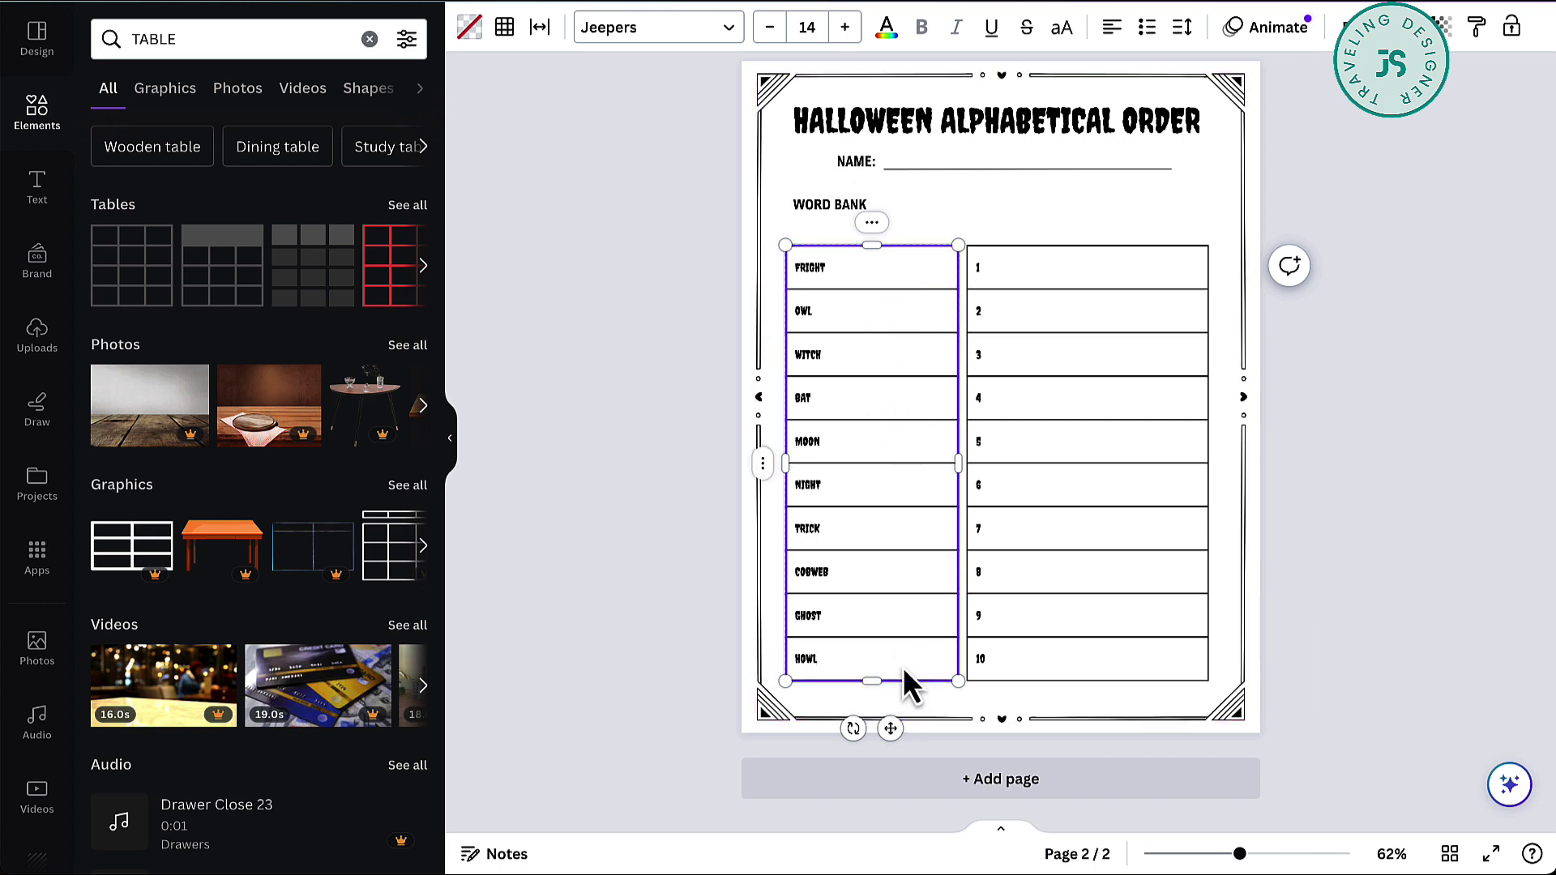
left_click(845, 28)
left_click(845, 27)
left_click(845, 28)
left_click(845, 28)
left_click(846, 28)
left_click(846, 28)
left_click(846, 27)
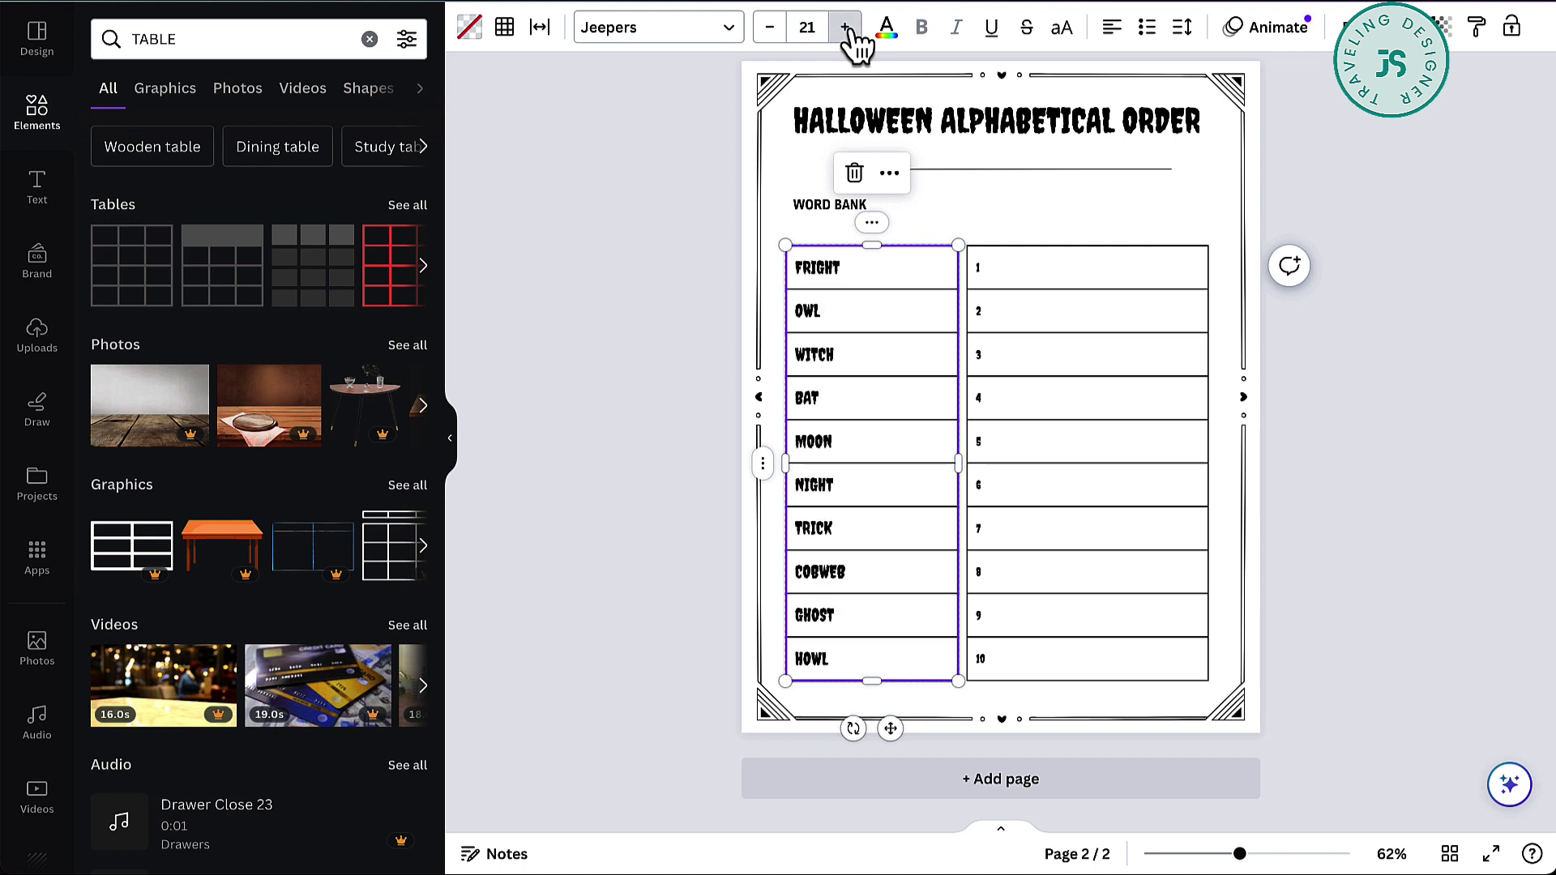
left_click(845, 28)
left_click(845, 27)
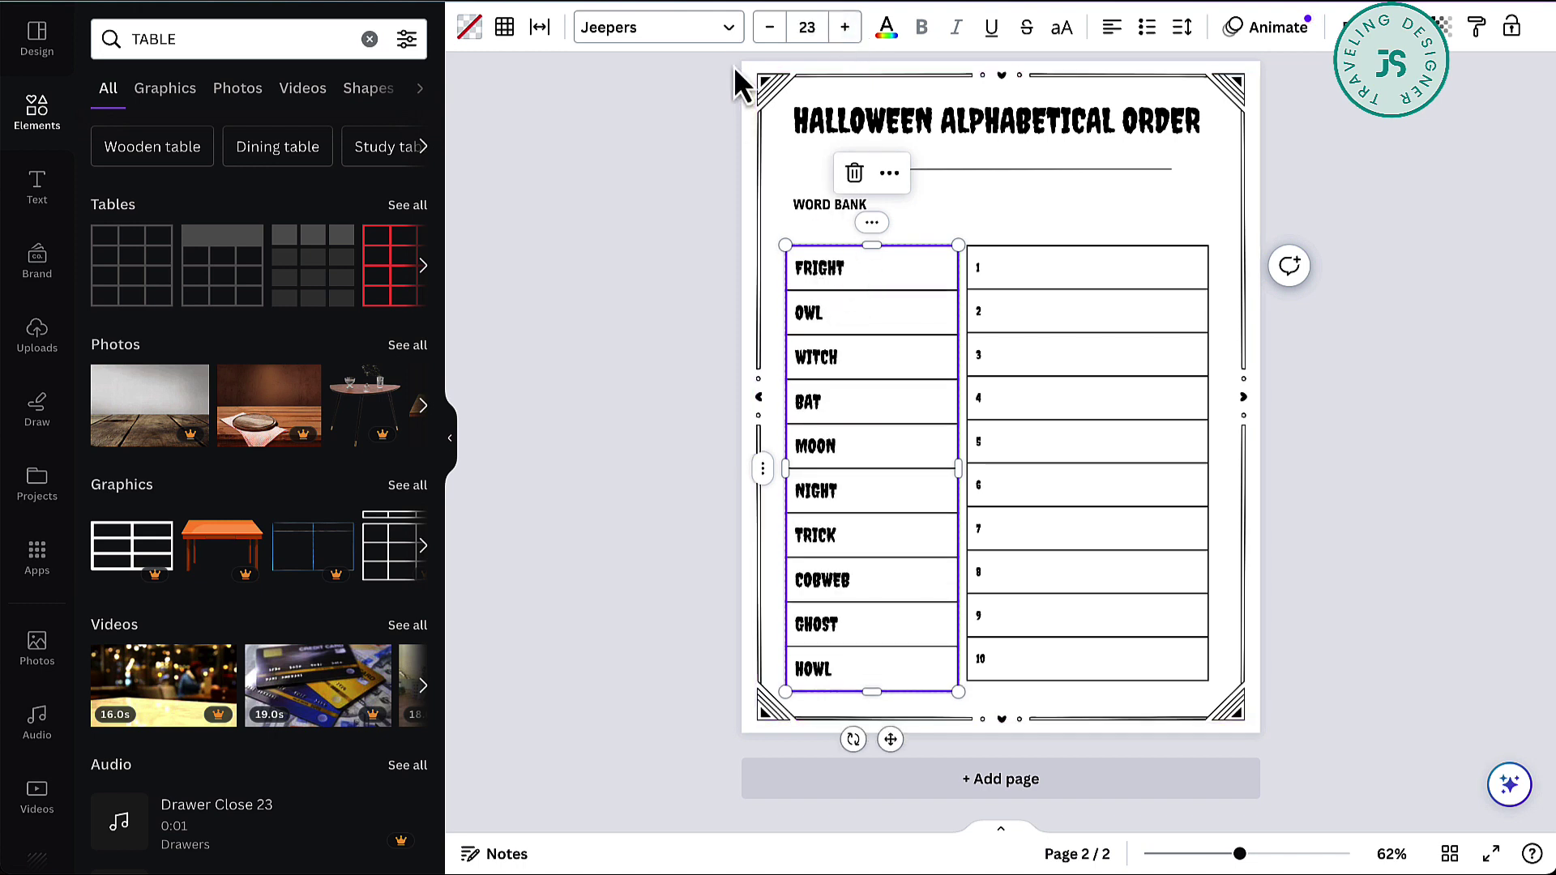
Step: Colour all borders of the word bank table white and shift the table slightly up and to the left
left_click(505, 28)
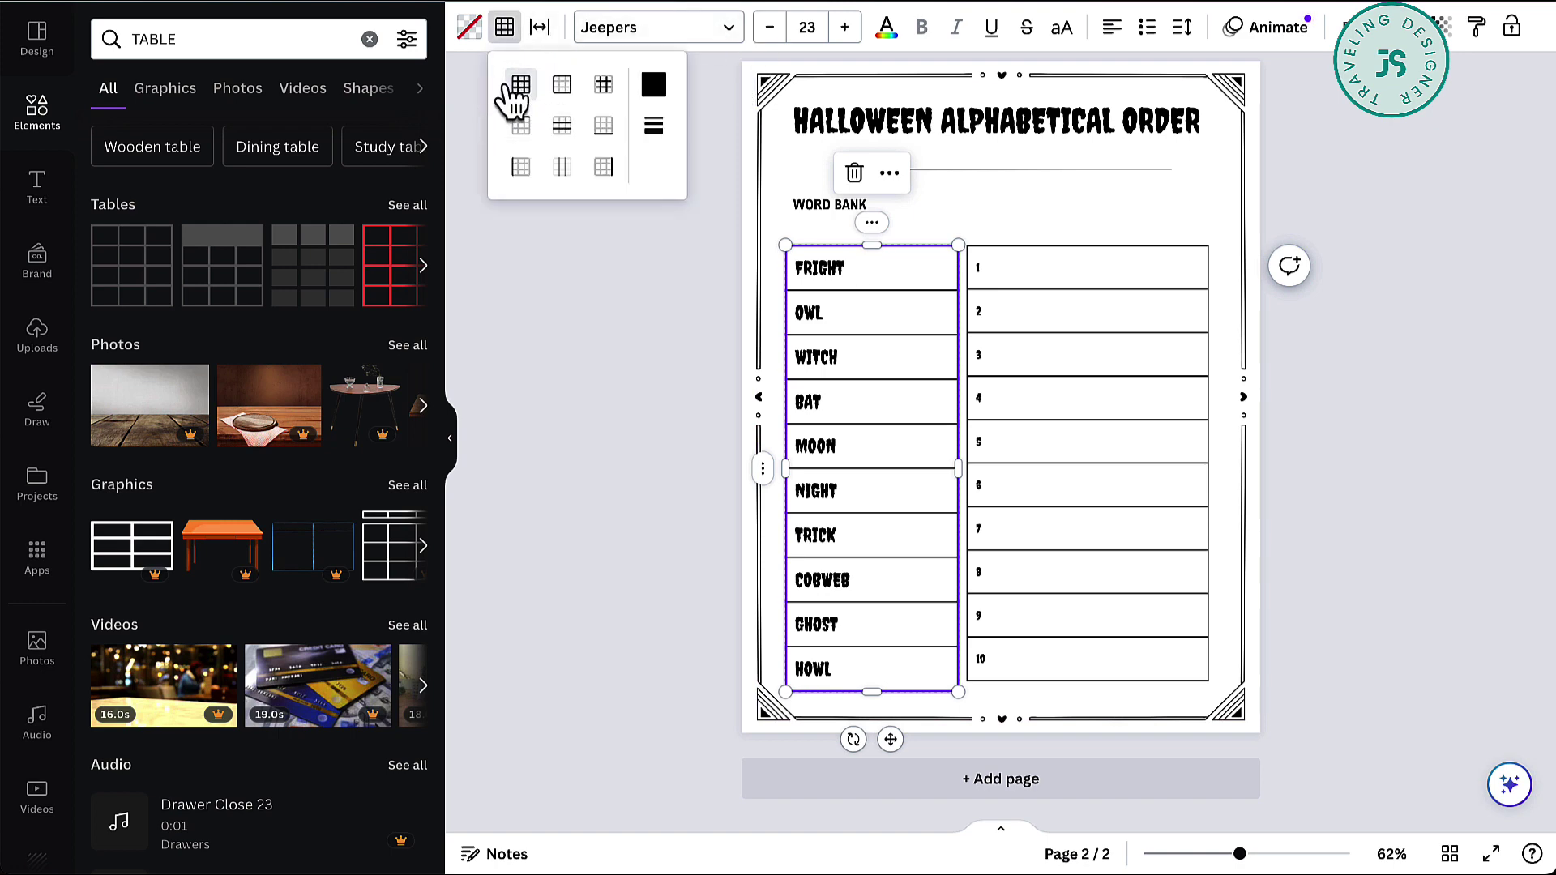
left_click(519, 86)
left_click(654, 86)
left_click(812, 146)
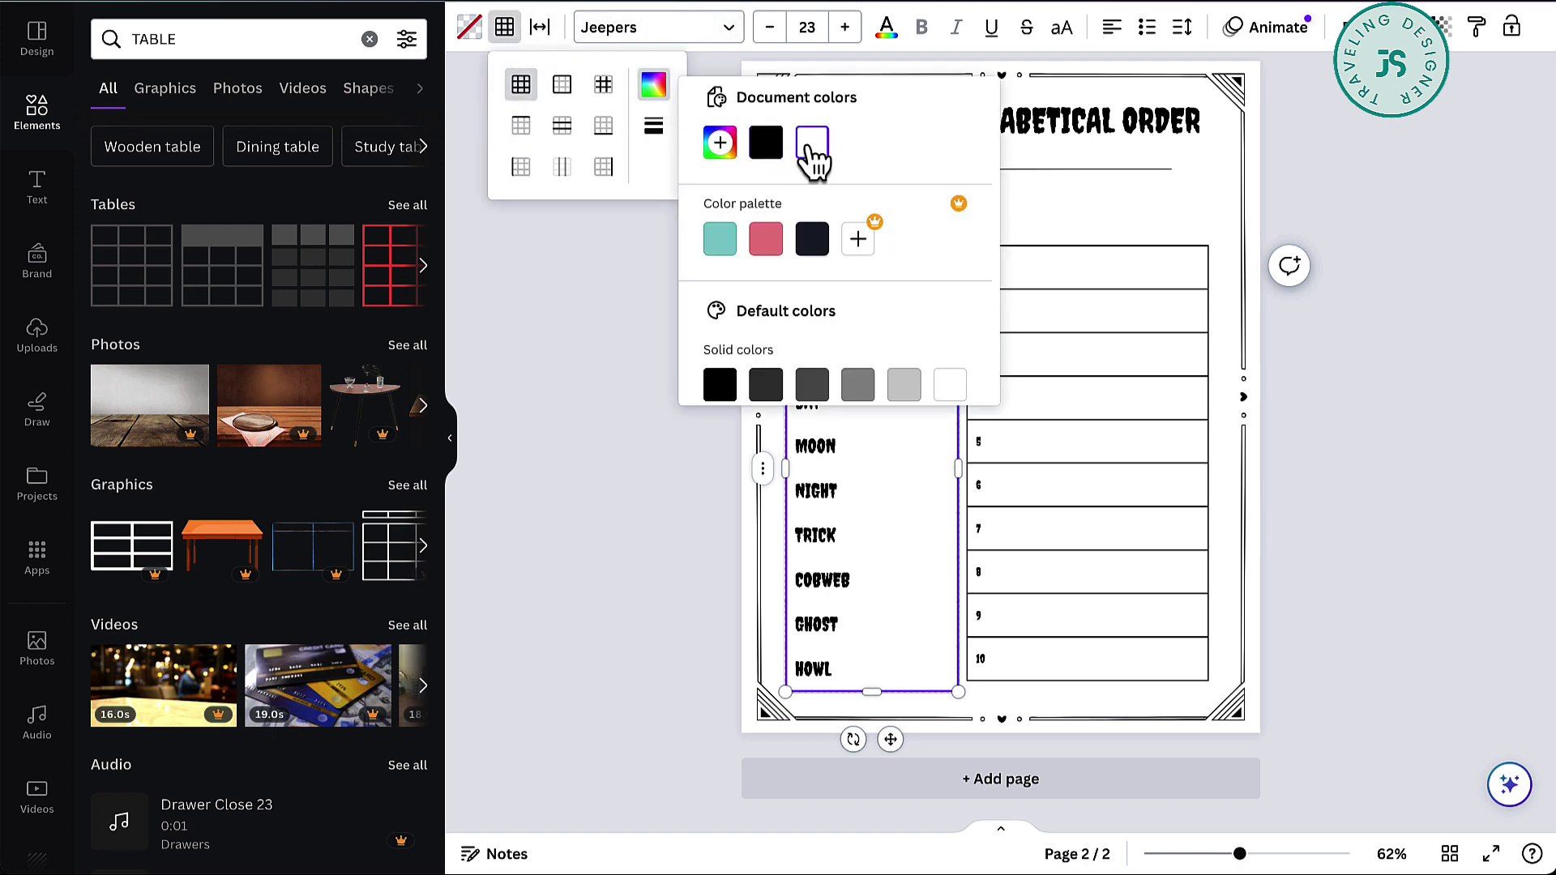
left_click(687, 509)
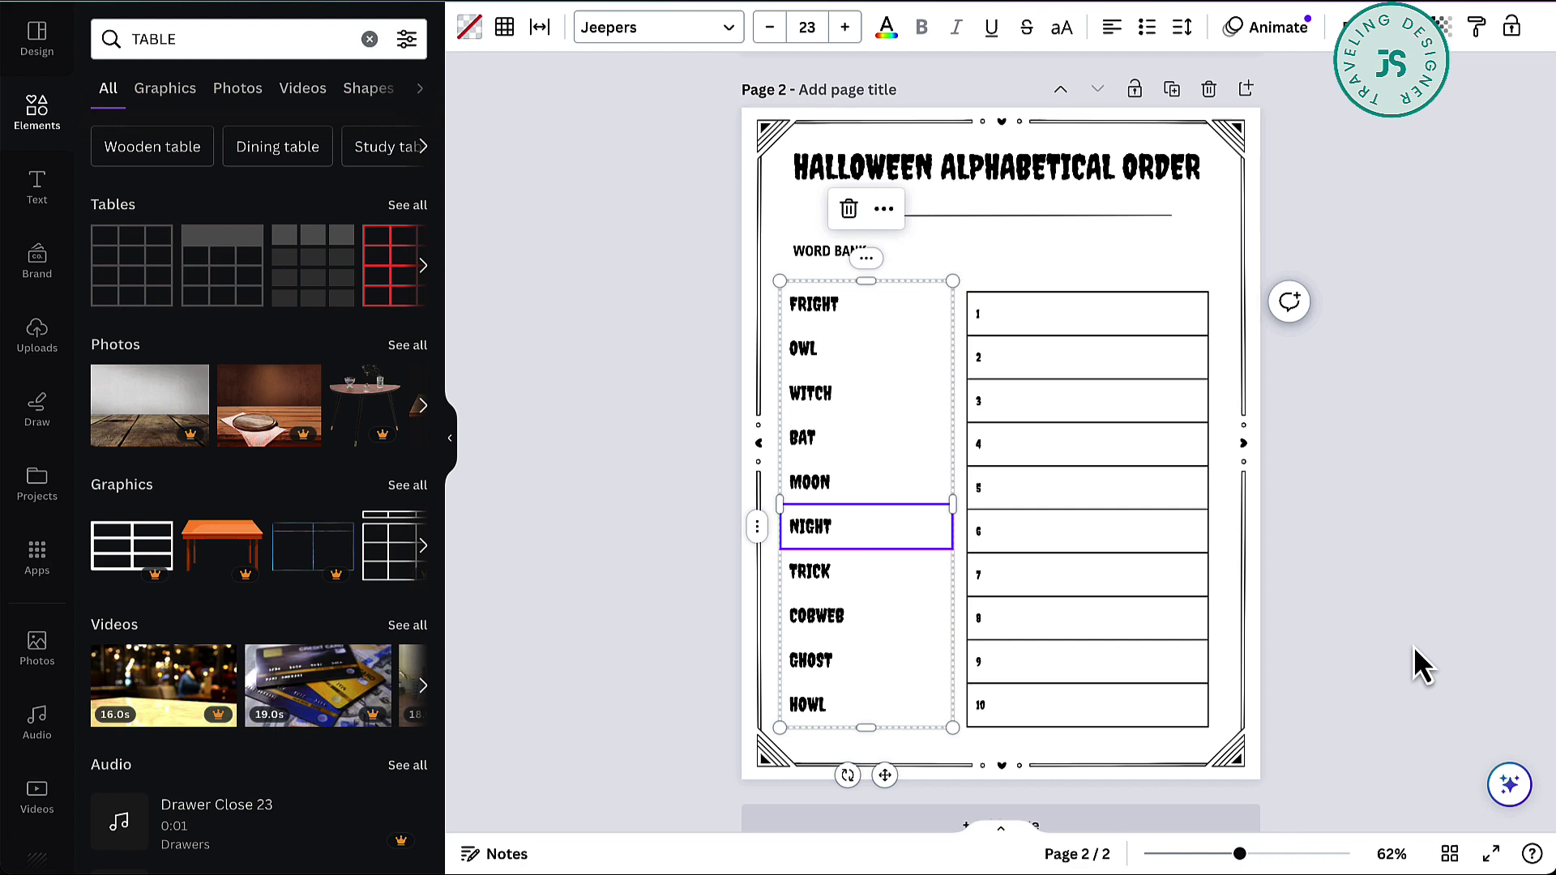
left_click(1414, 648)
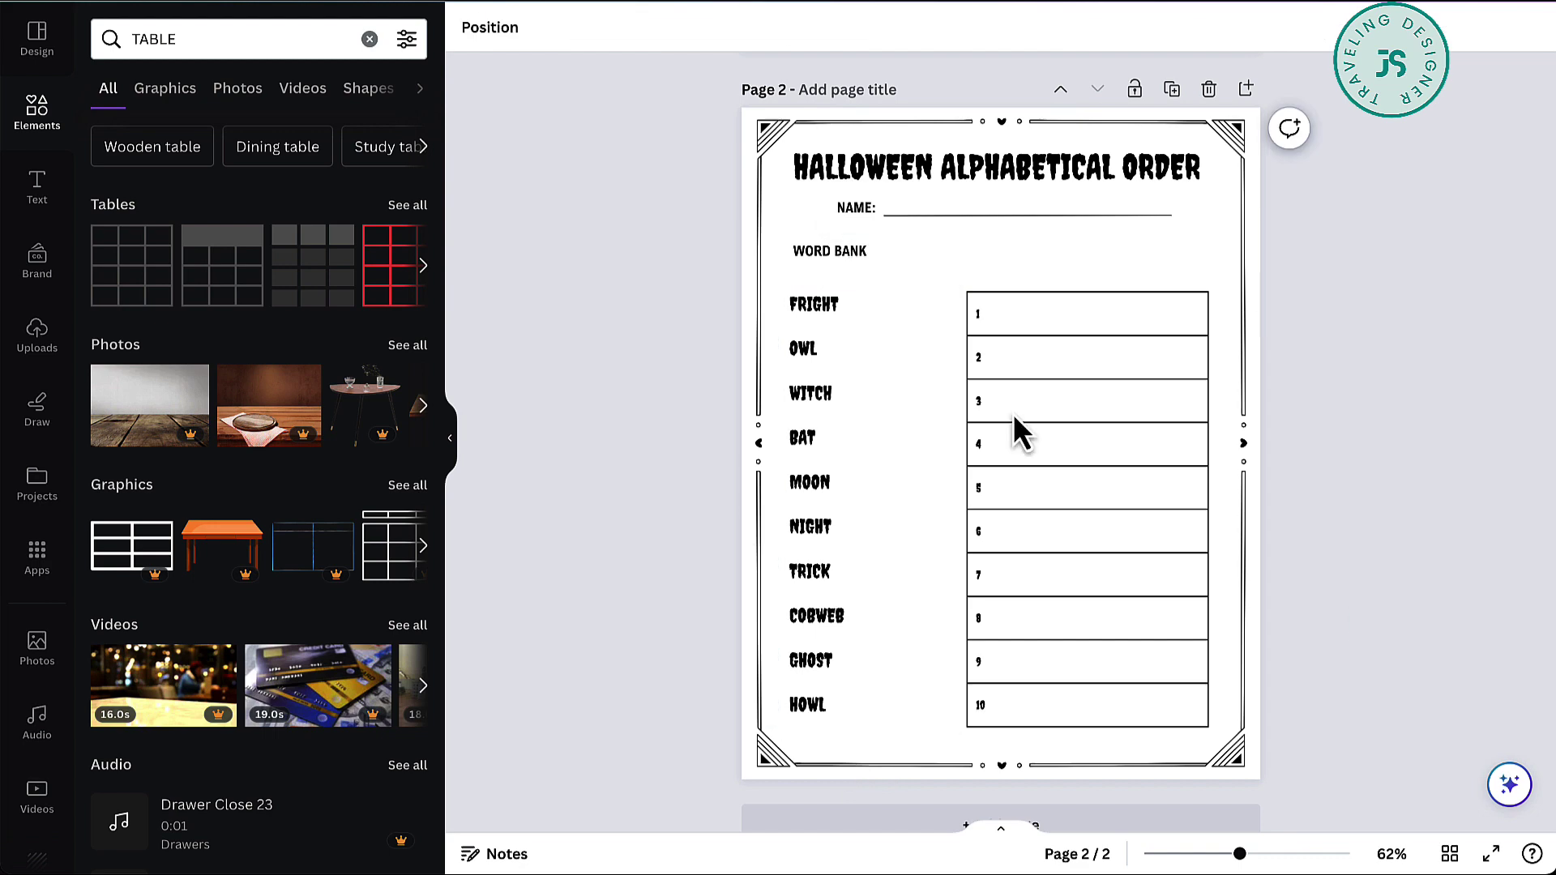
Step: Search the elements for SPOOKY and show all matching graphics
left_click(191, 41)
type("S")
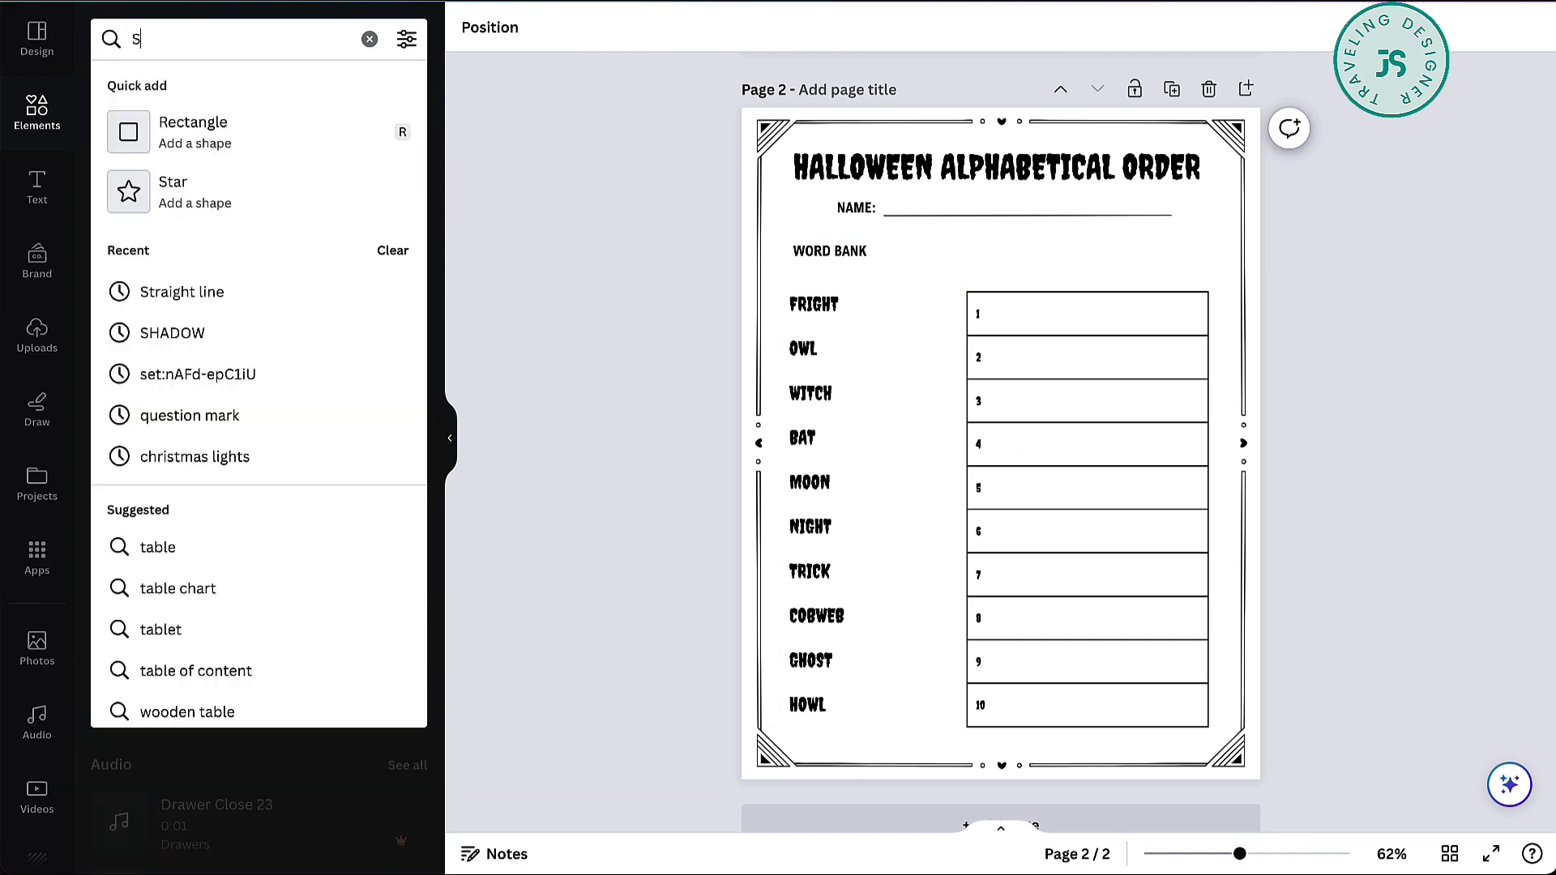
type("POOKY")
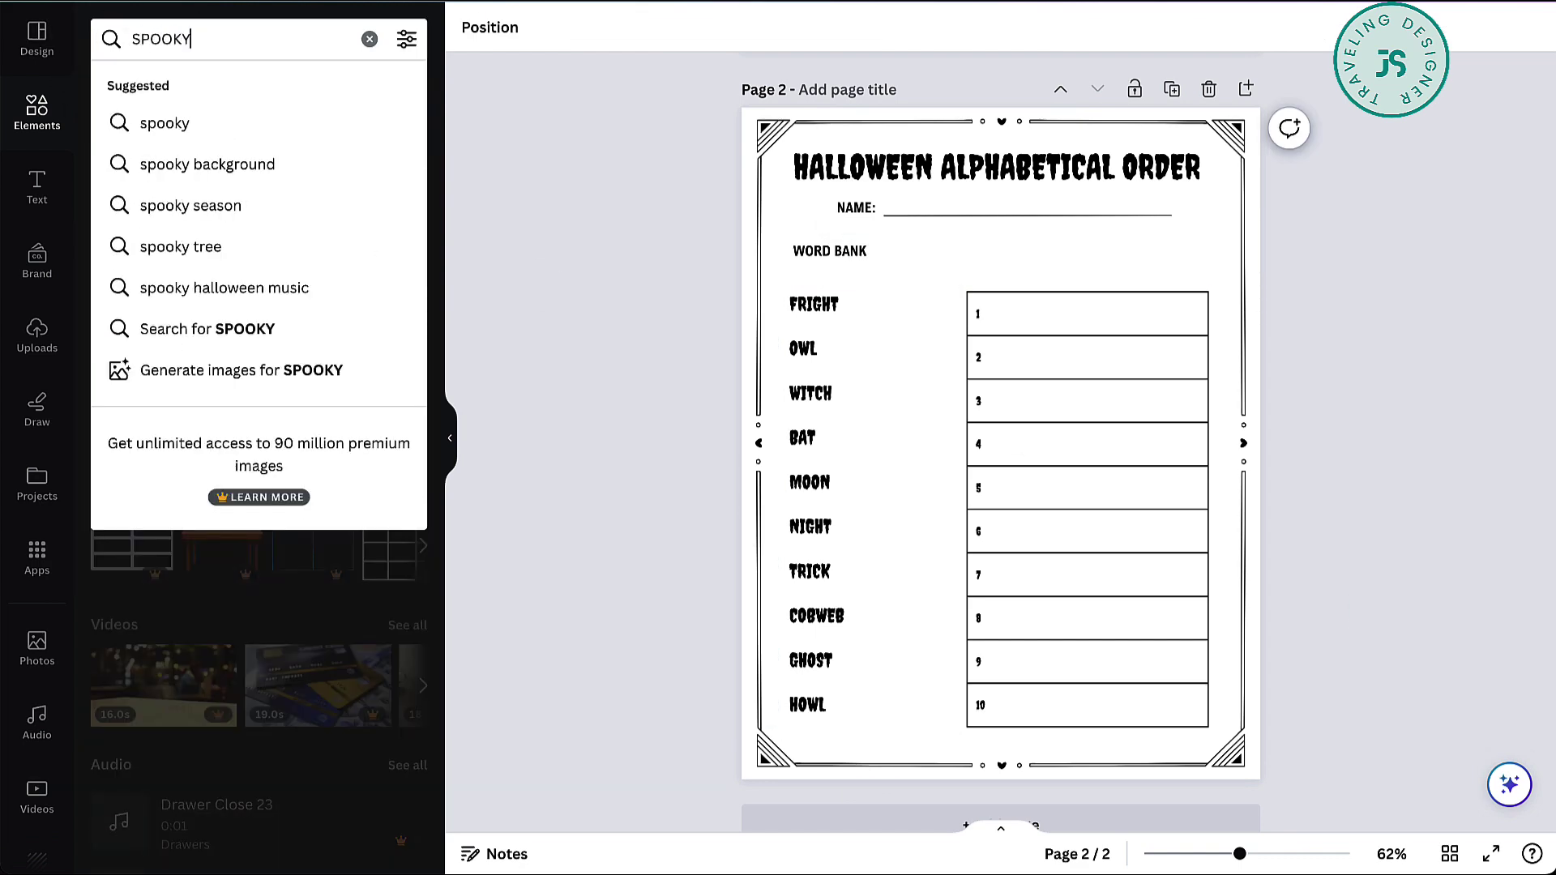
key("Return")
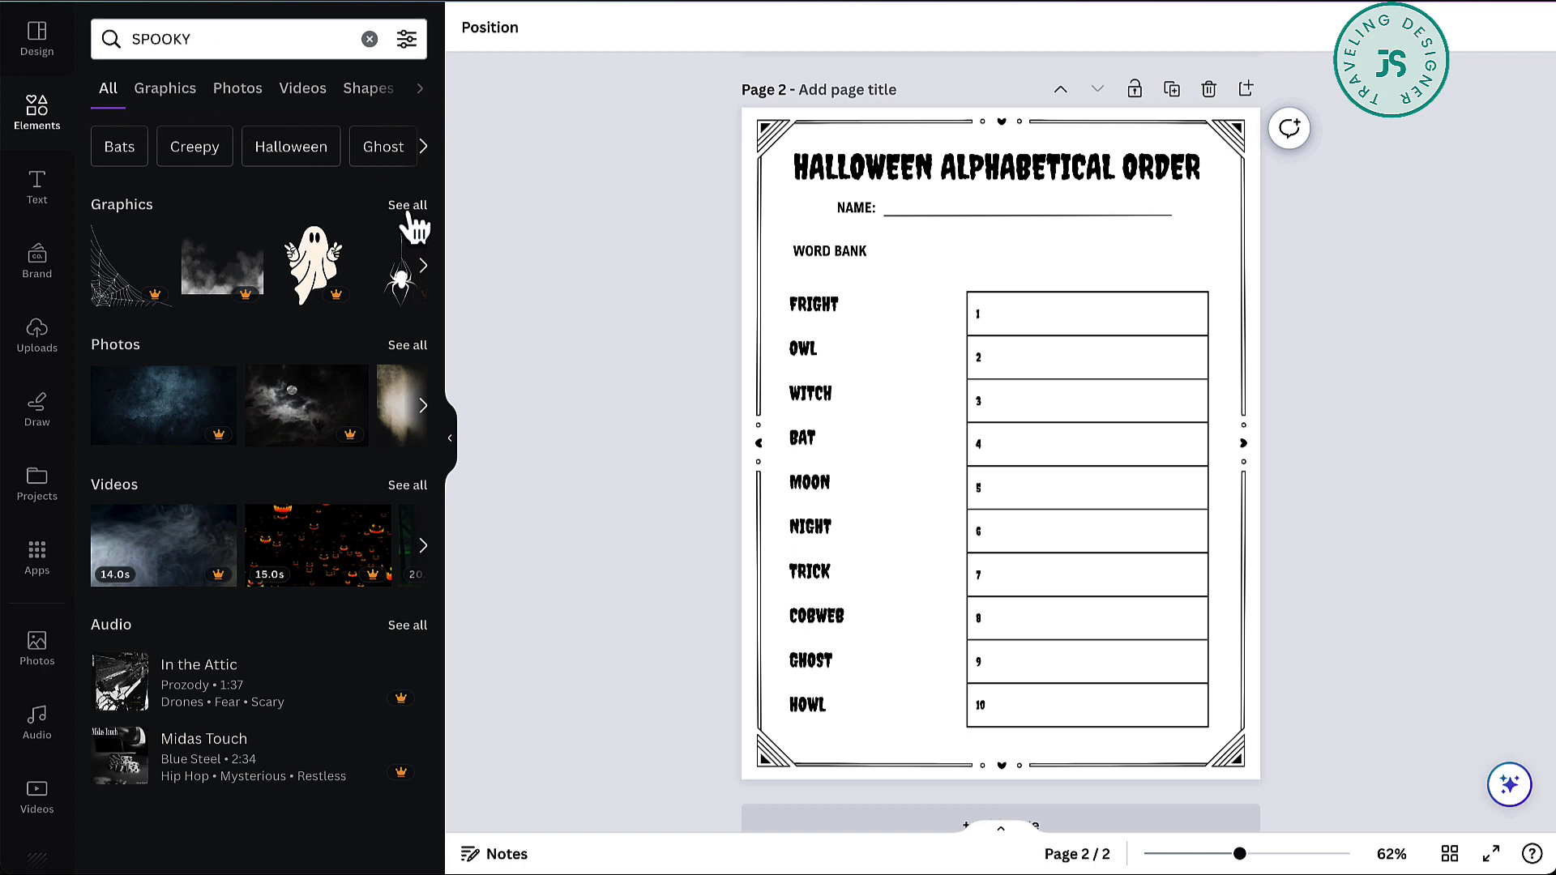
left_click(407, 206)
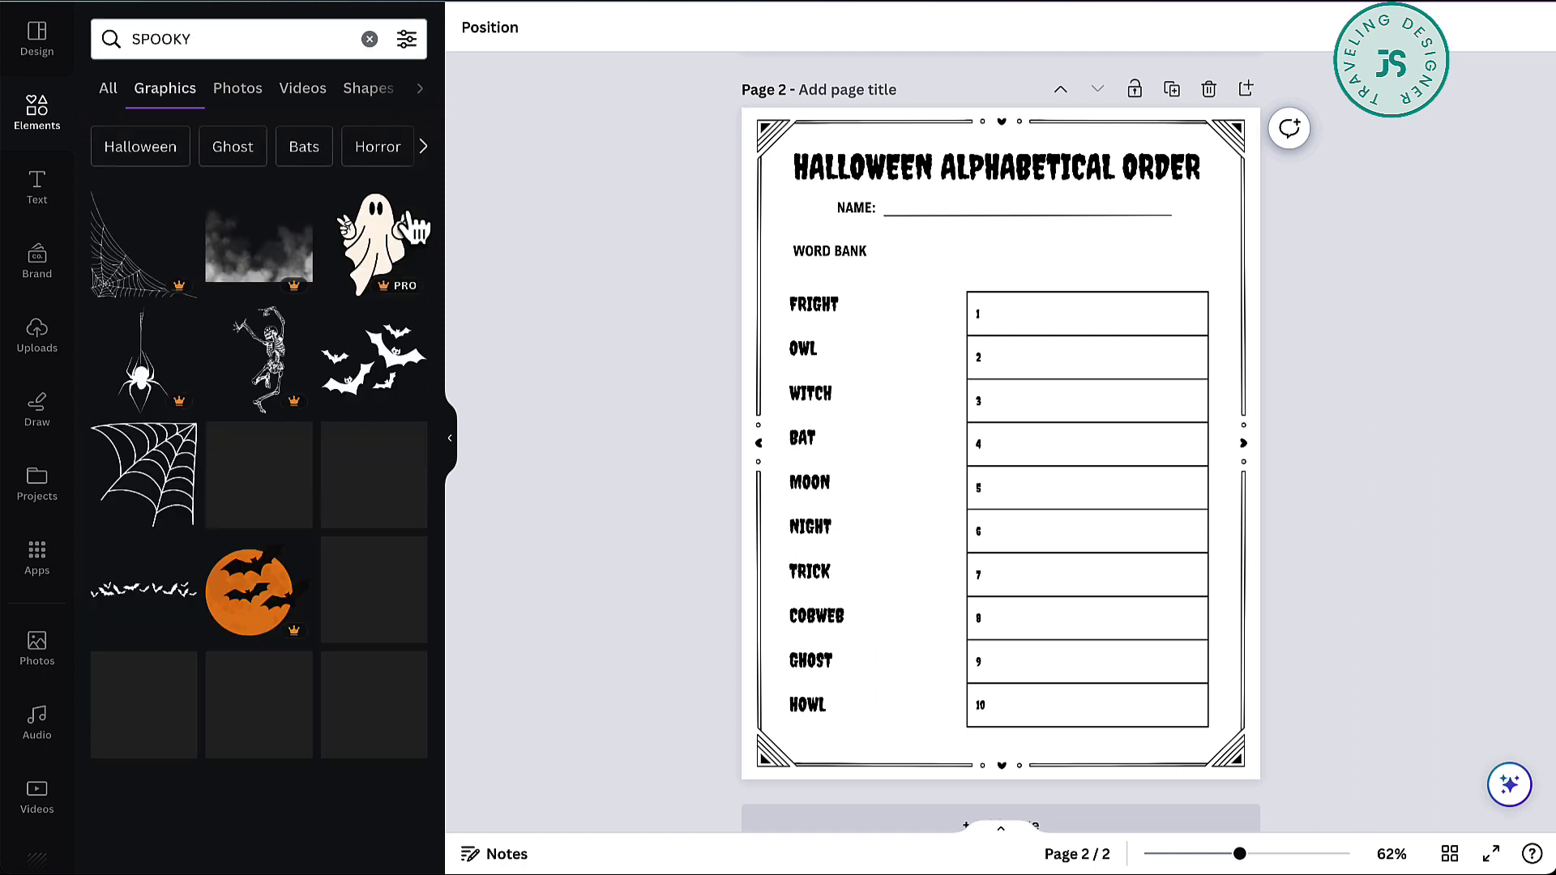
Step: Add the flying bats graphic at a reduced size in the page's upper-left corner and set its transparency to 30
left_click(397, 385)
left_click_drag(1104, 513, 1170, 588)
left_click_drag(1106, 478, 946, 212)
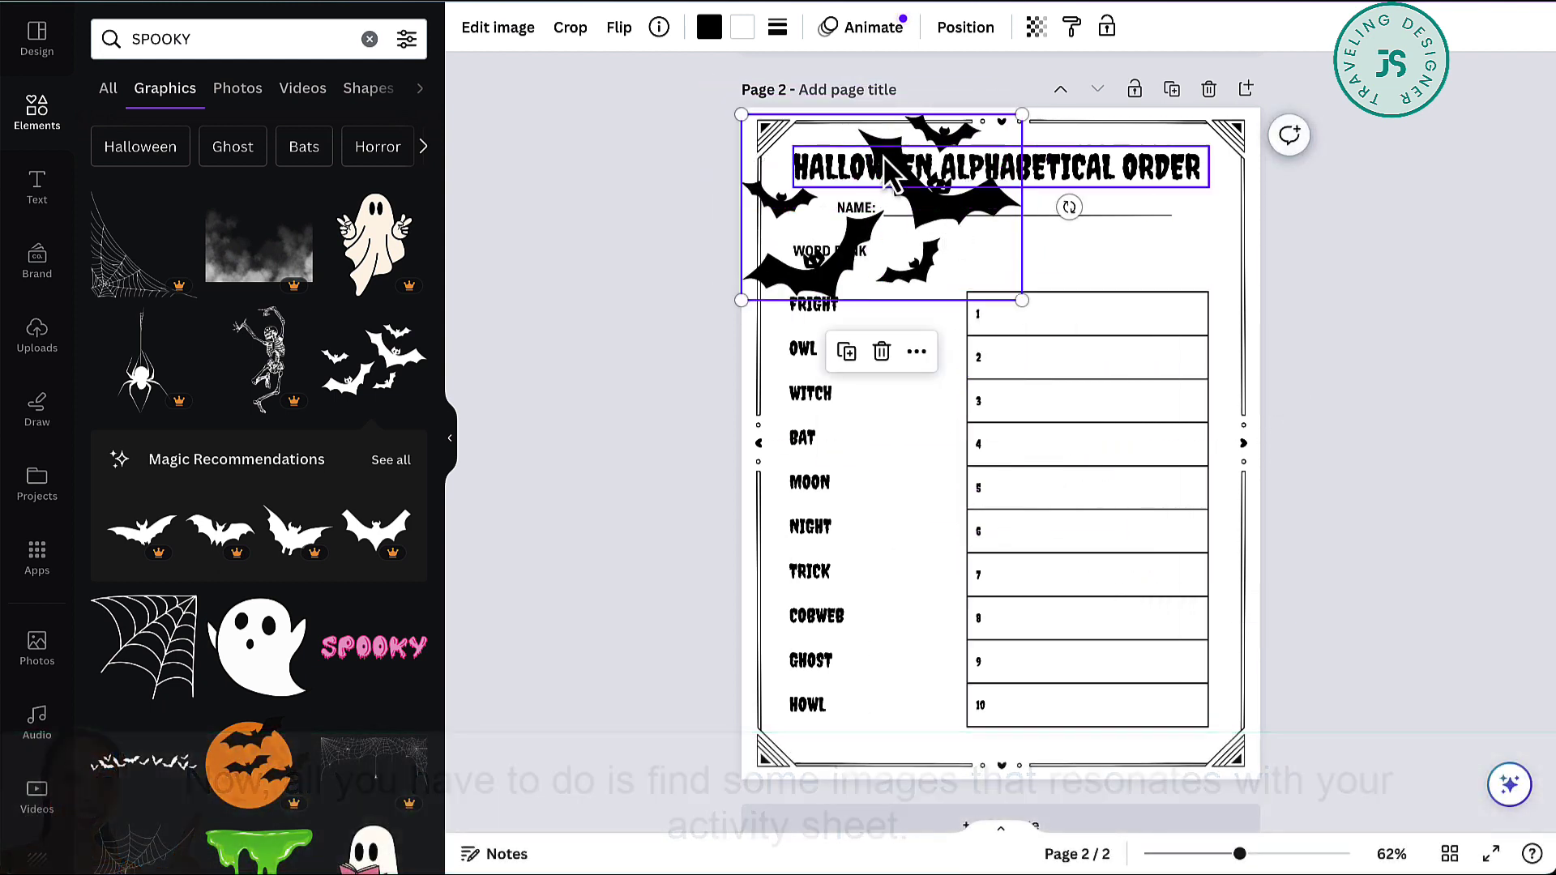
left_click(1035, 31)
left_click_drag(1037, 109, 898, 110)
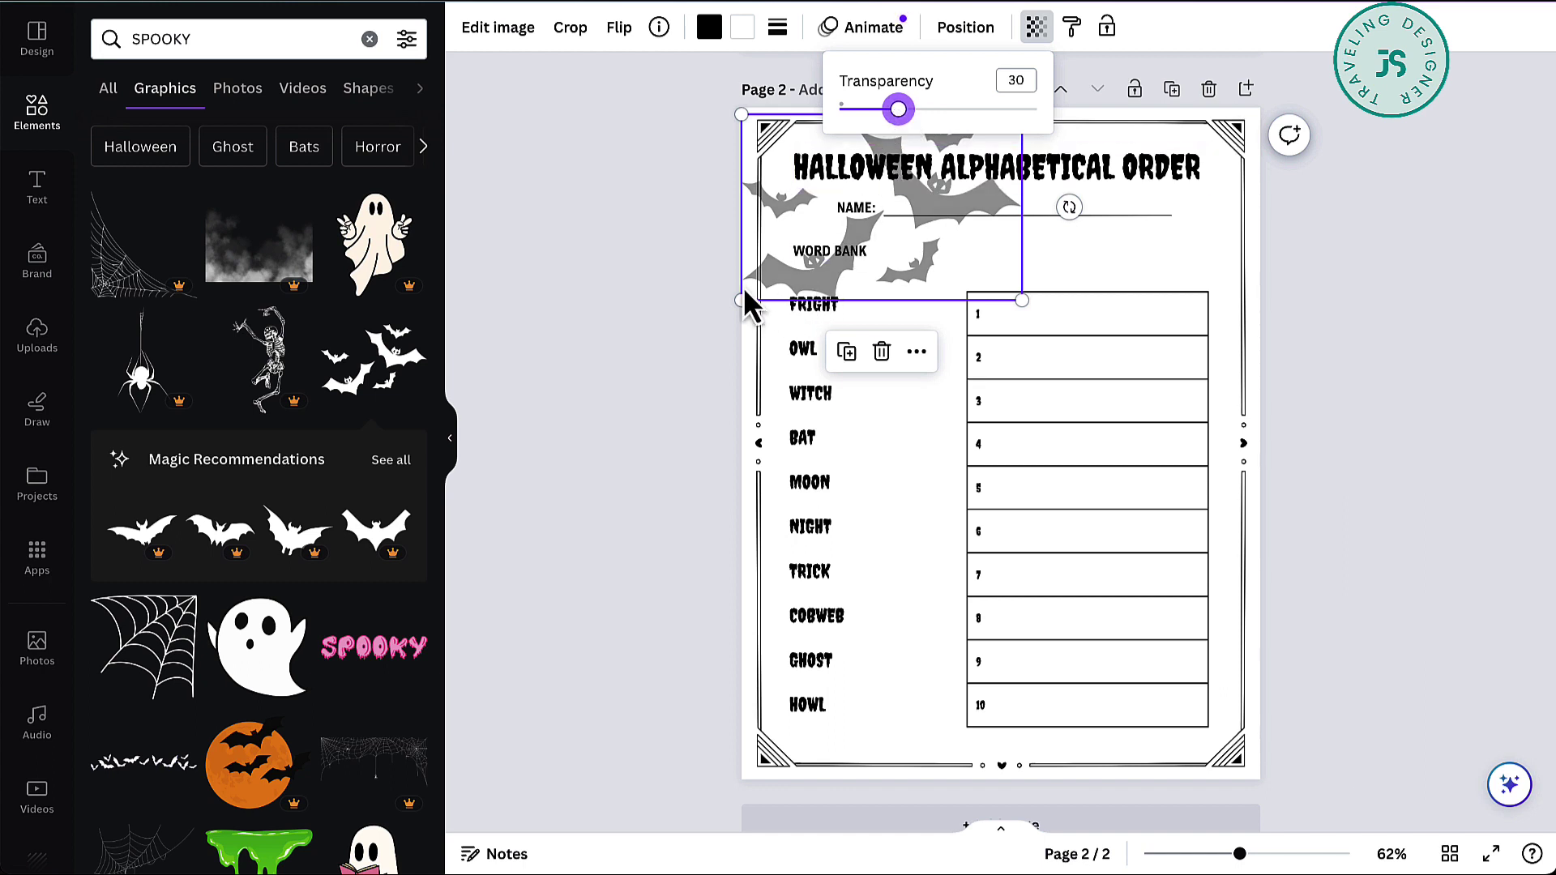
Step: Add the round white ghost with raised arms as a small, strongly faded graphic in the page's lower-right corner
scroll(187, 543, "down", 2)
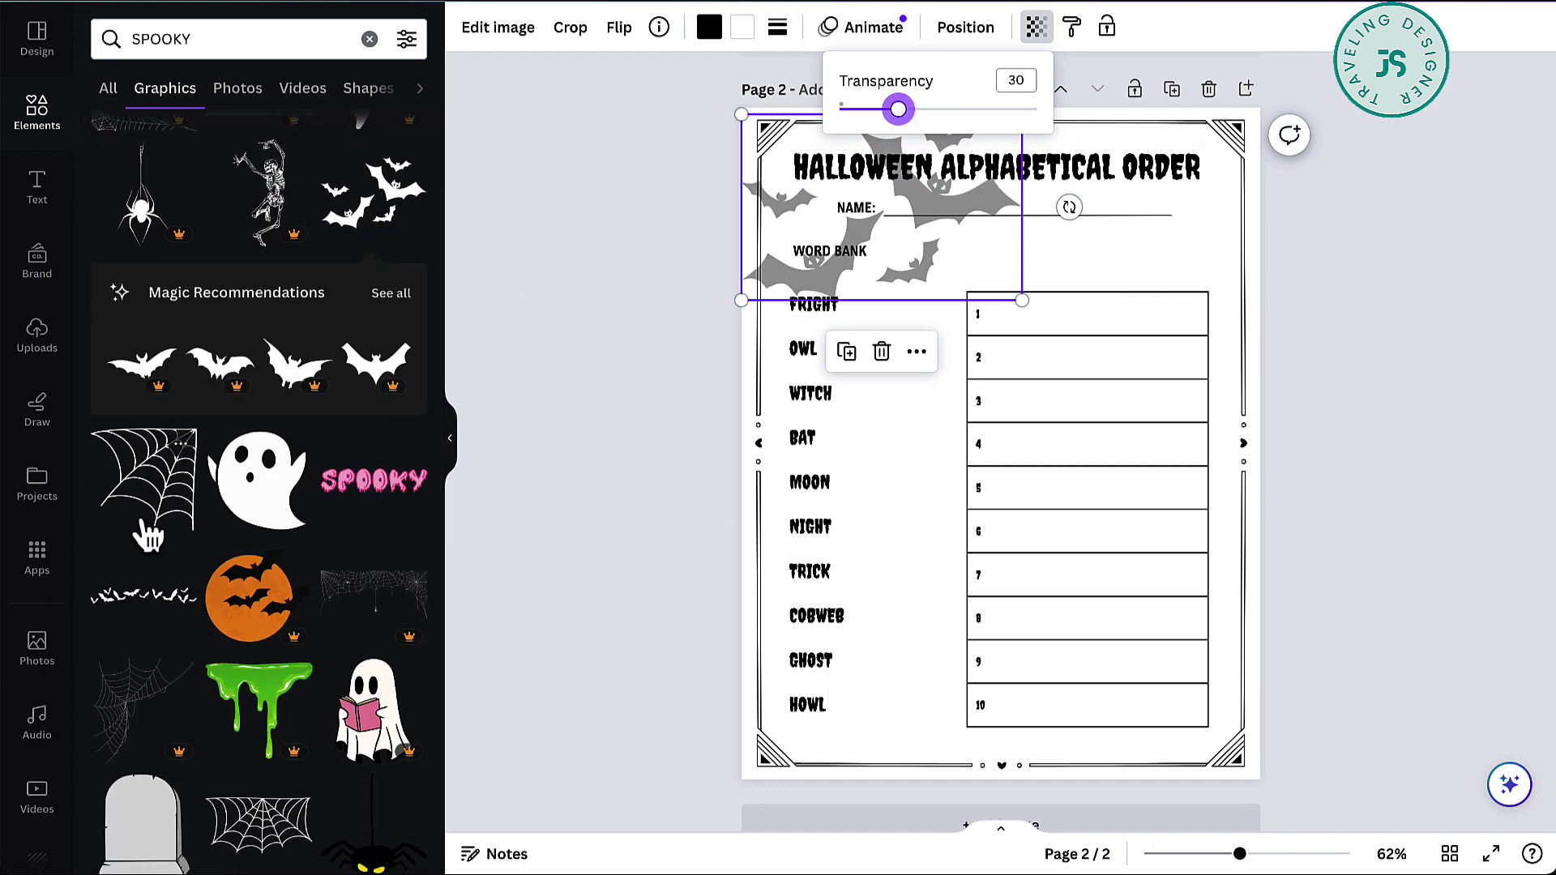
left_click(271, 525)
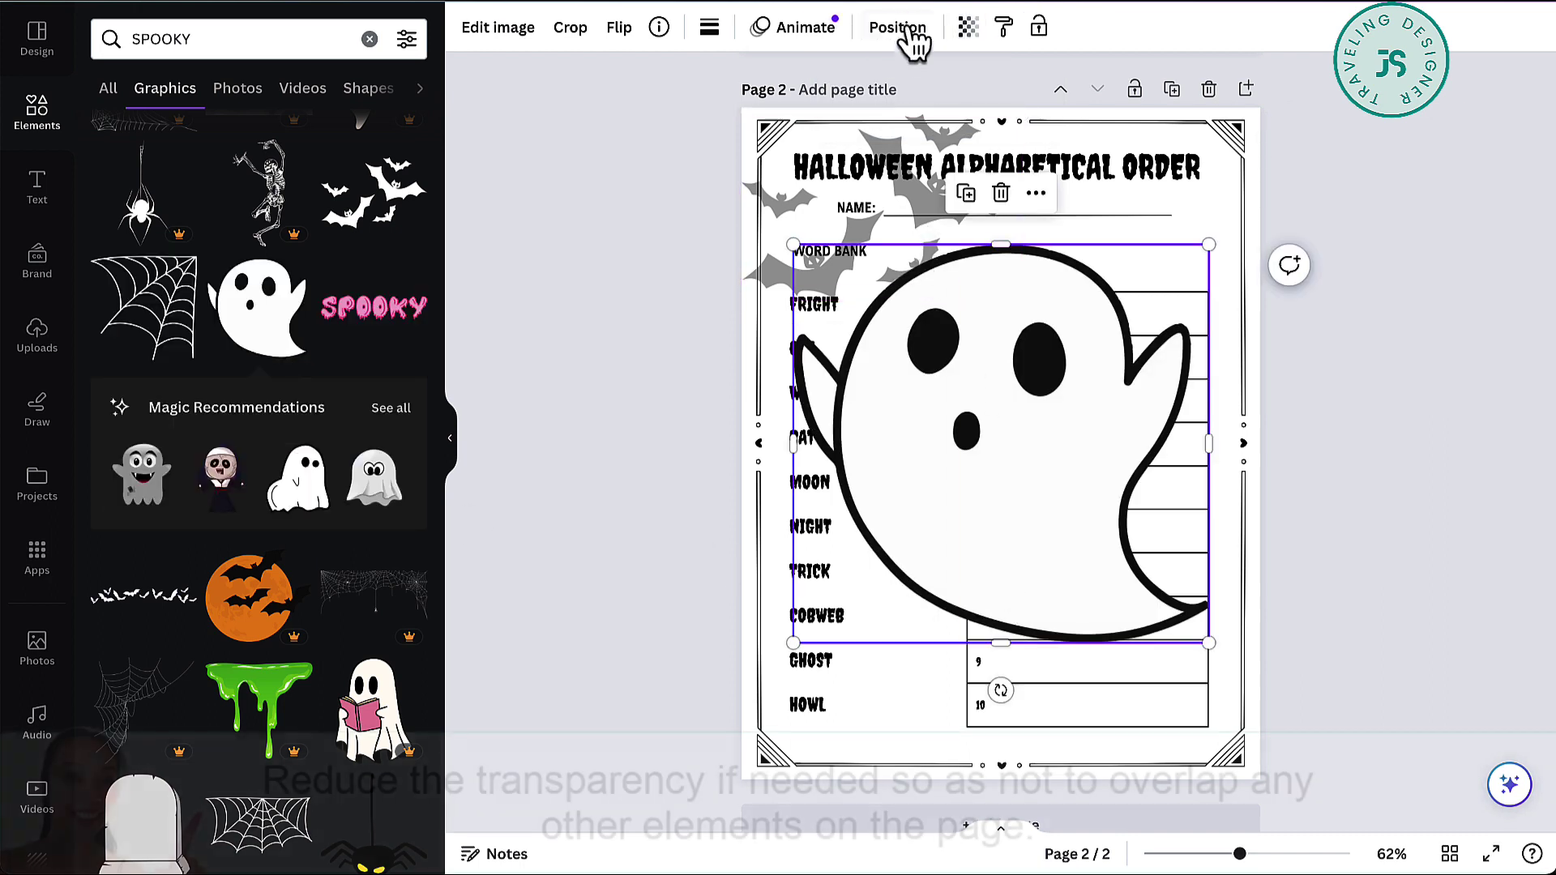
left_click(973, 29)
mouse_move(771, 112)
left_mouse_down()
mouse_move(859, 110)
mouse_move(786, 111)
left_mouse_up()
left_click_drag(792, 244, 966, 410)
left_click_drag(1156, 591, 1217, 726)
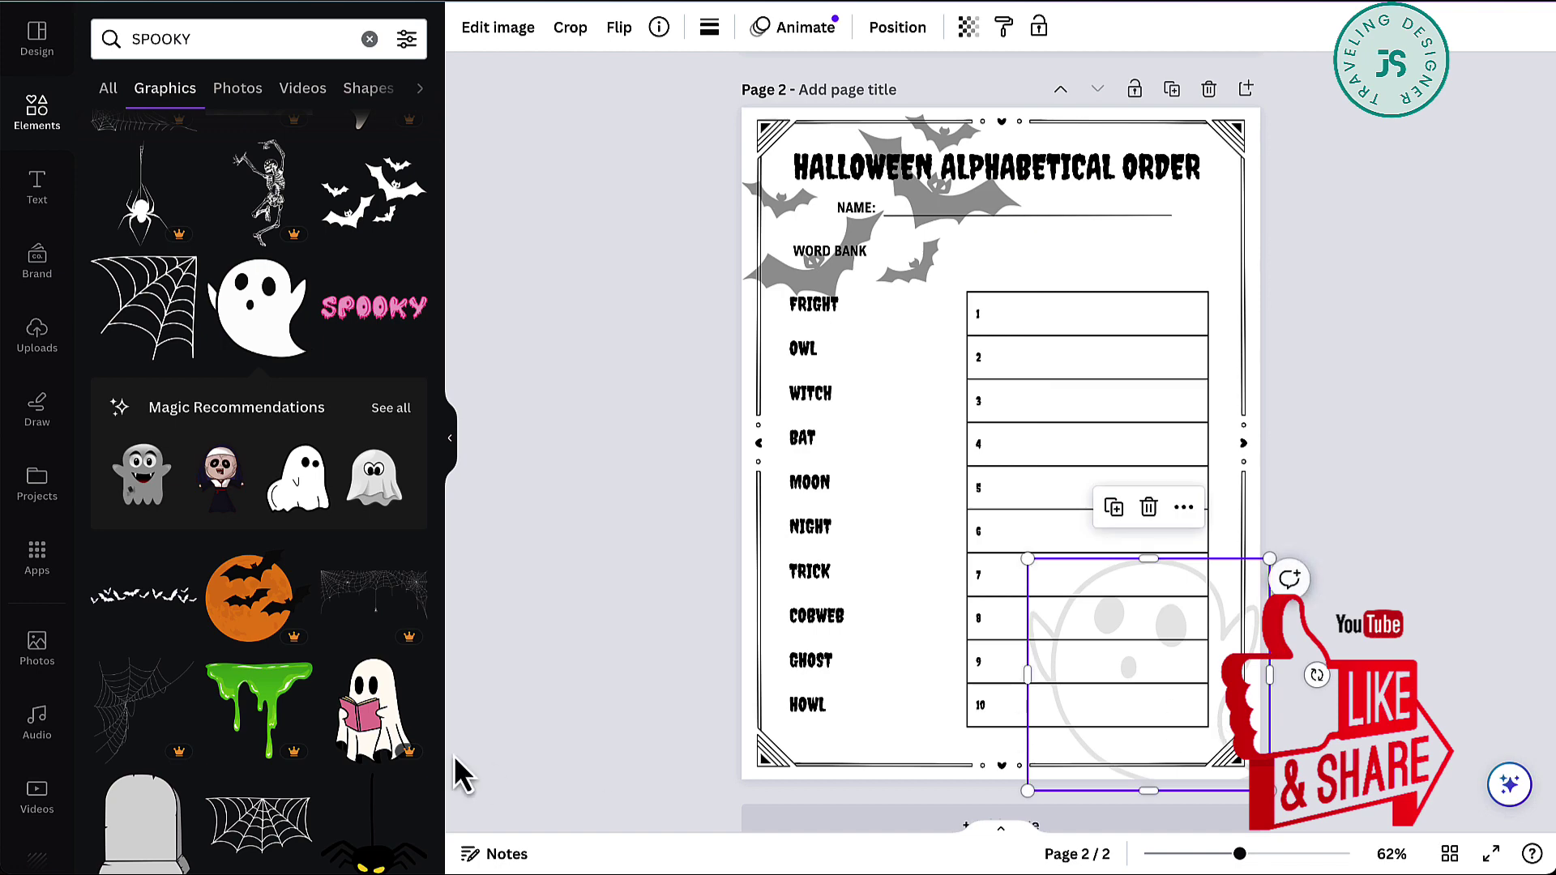
Step: Add the bare graveyard tree graphic at the page's bottom edge between the two tables and set its transparency to 32
scroll(276, 486, "down", 10)
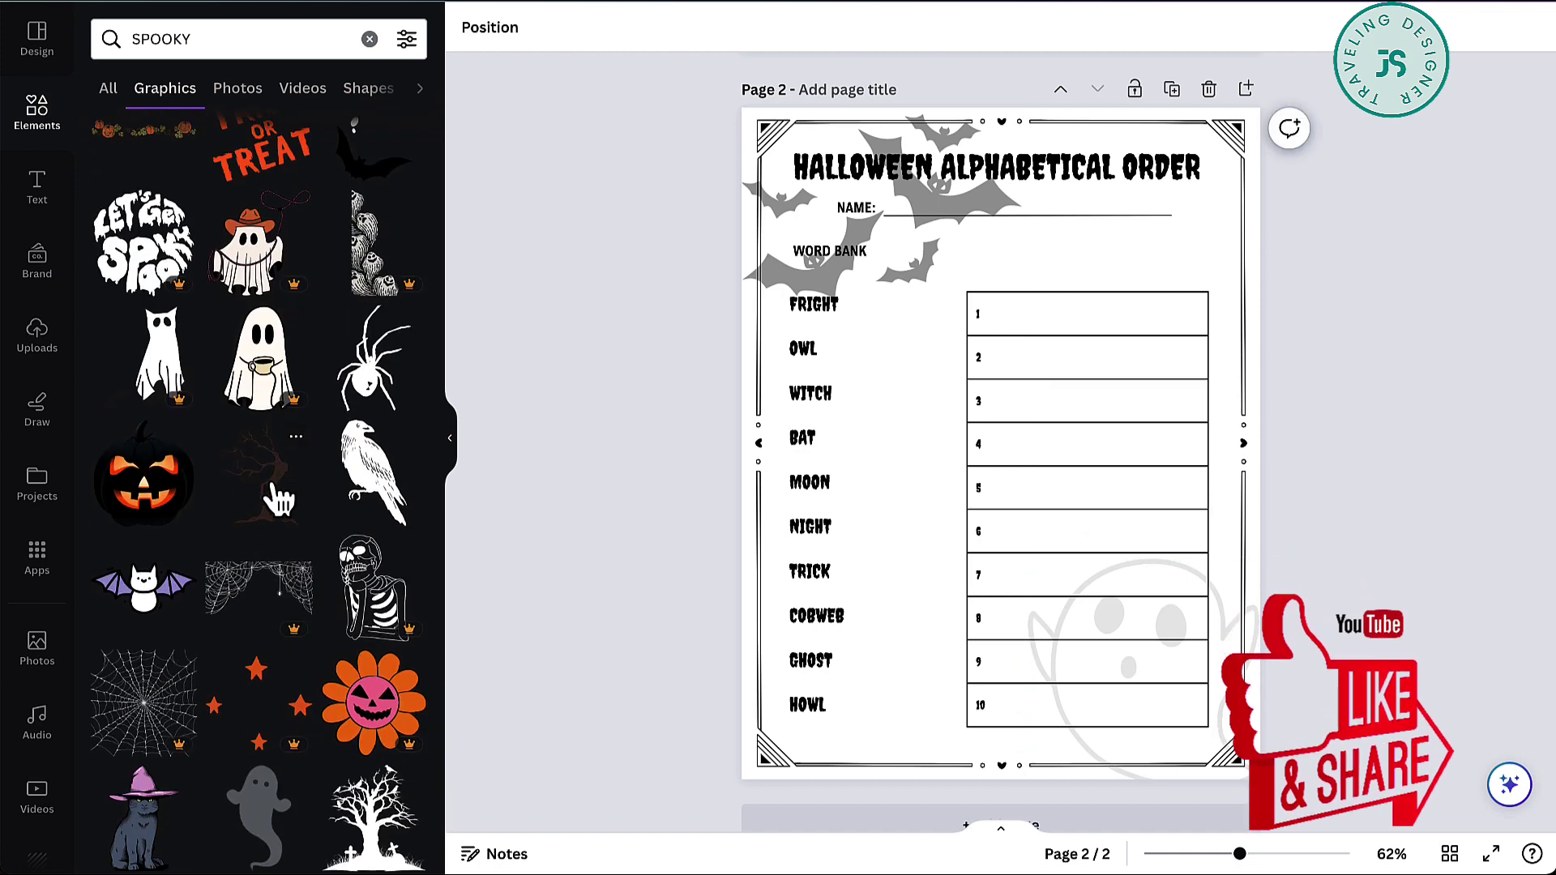
scroll(279, 499, "down", 4)
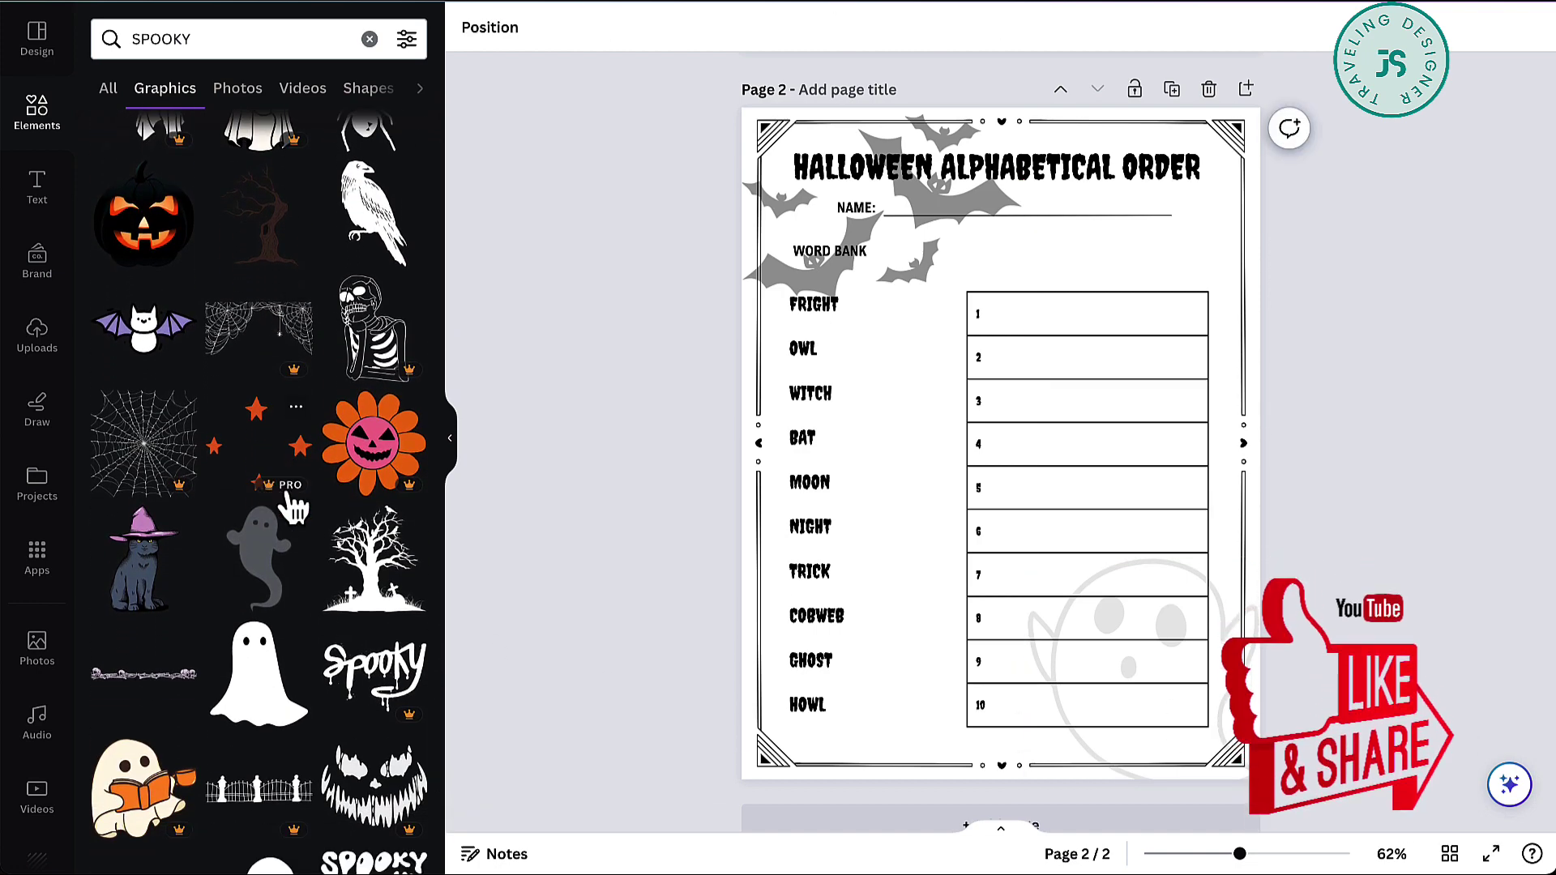
scroll(276, 551, "down", 3)
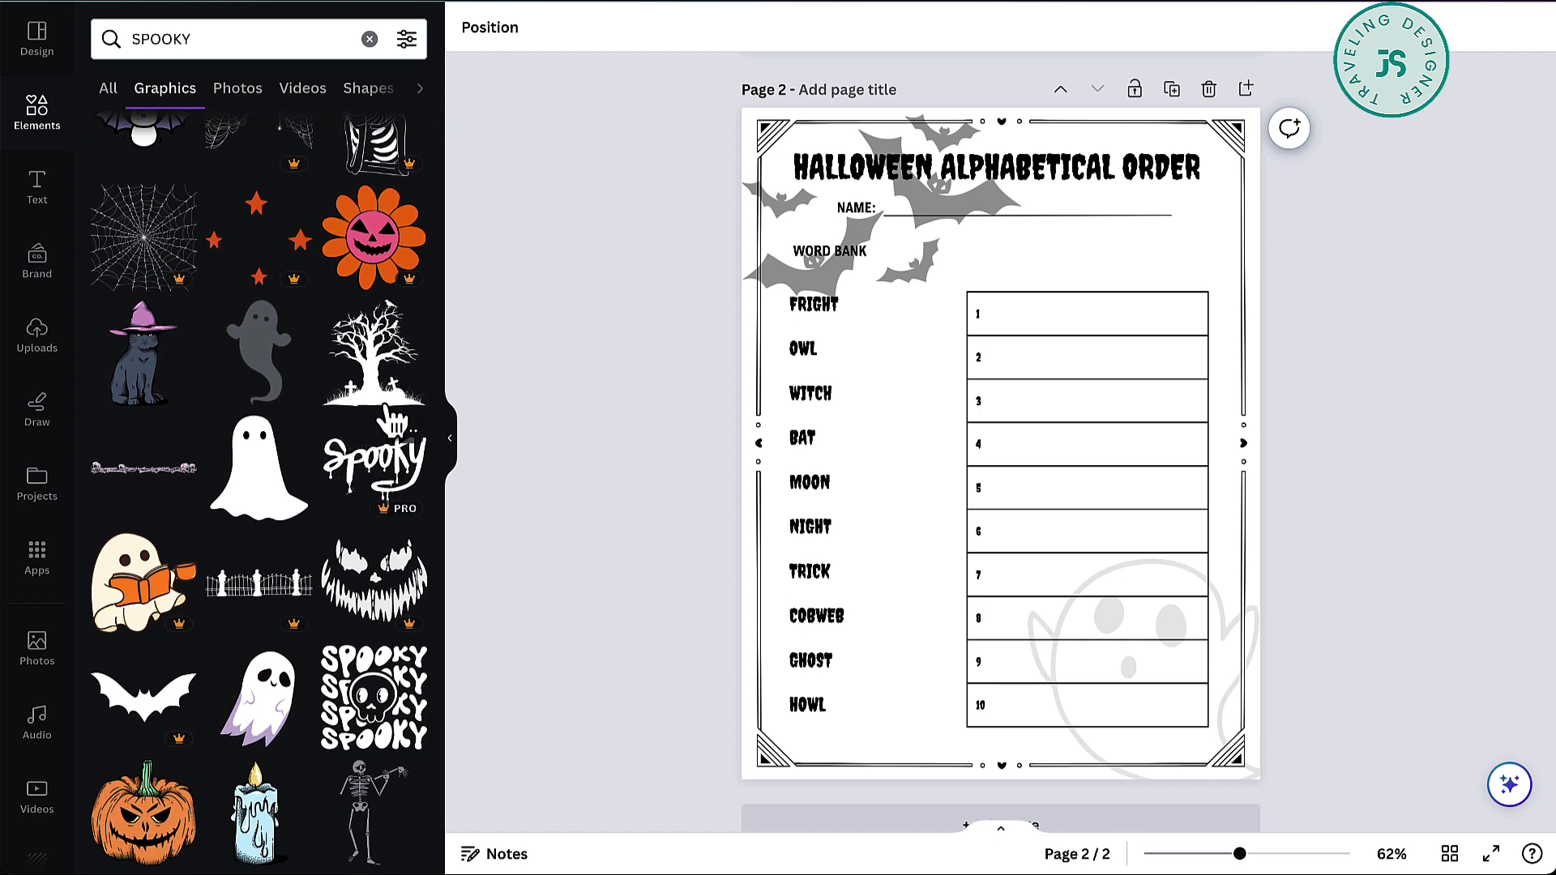
left_click(395, 421)
left_click_drag(1009, 521, 921, 781)
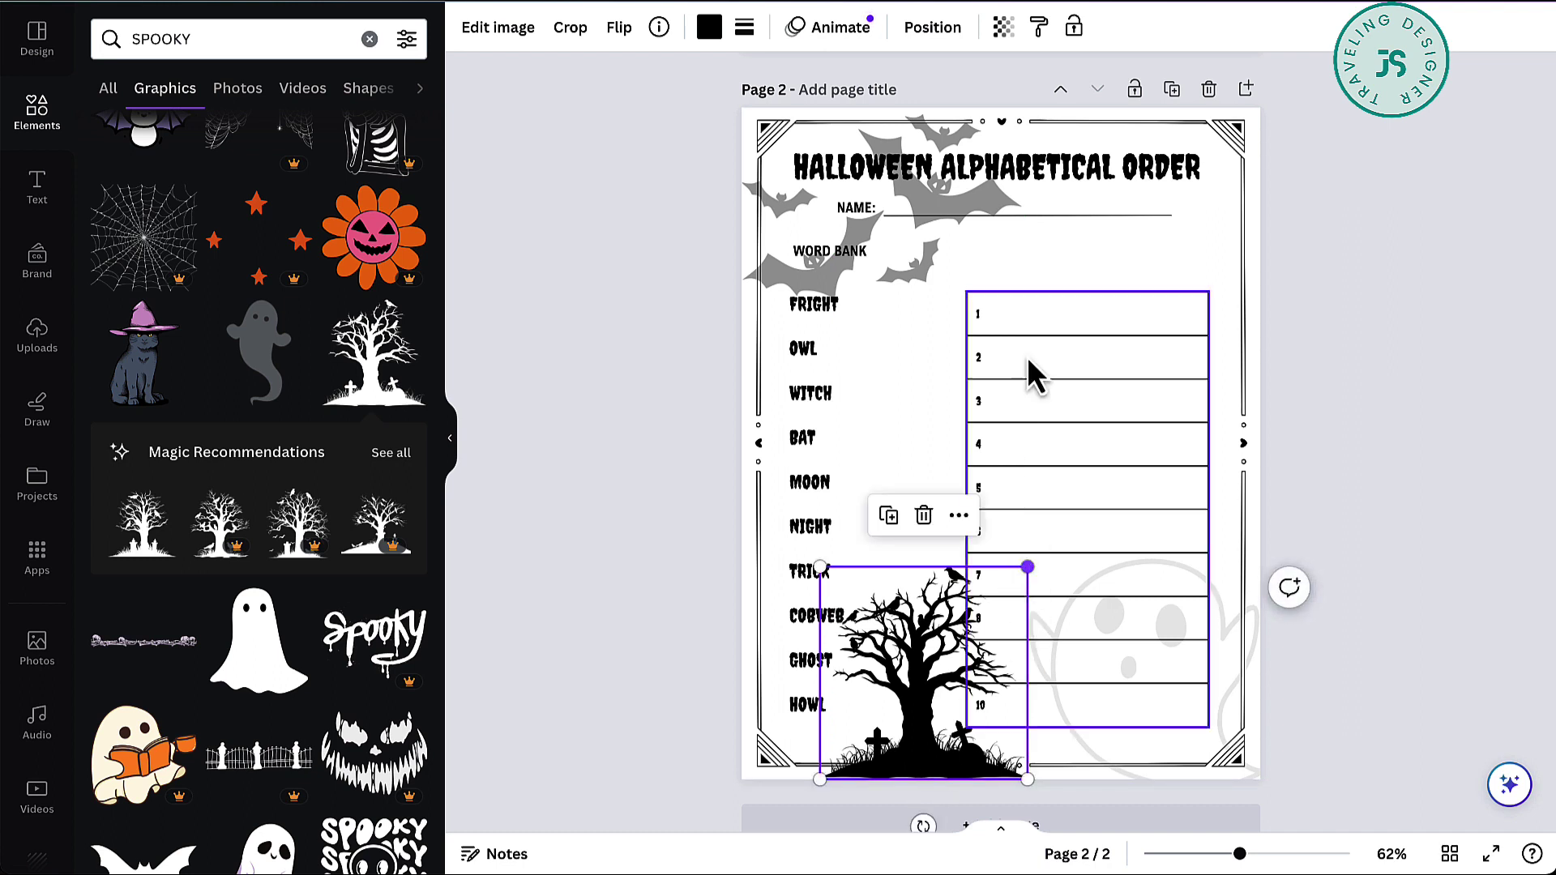
left_click(1003, 27)
left_click_drag(1003, 109, 875, 111)
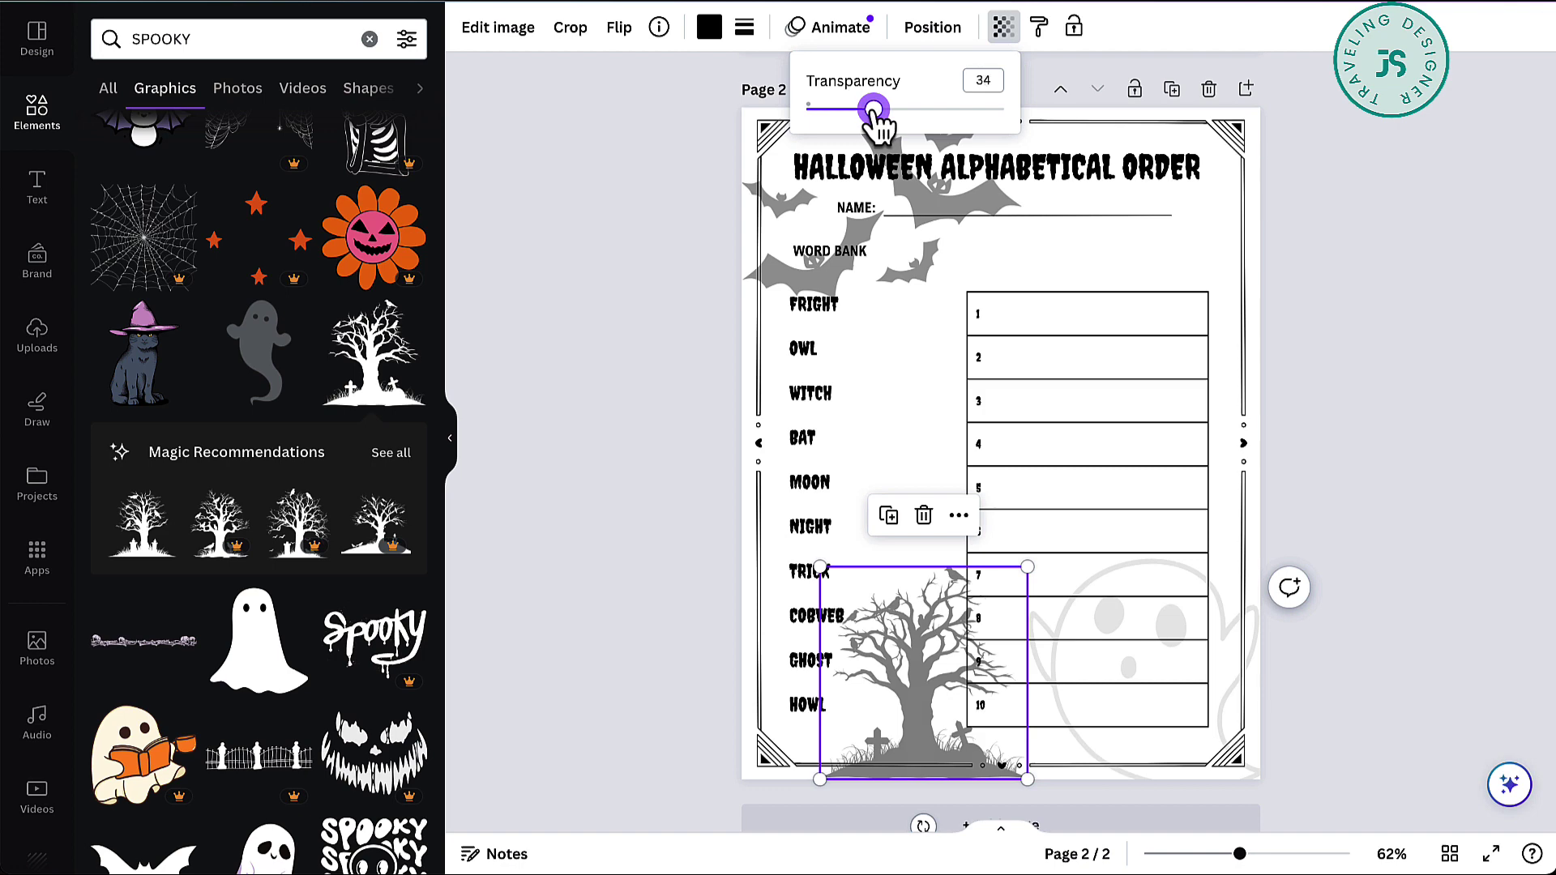
left_click_drag(872, 114, 869, 110)
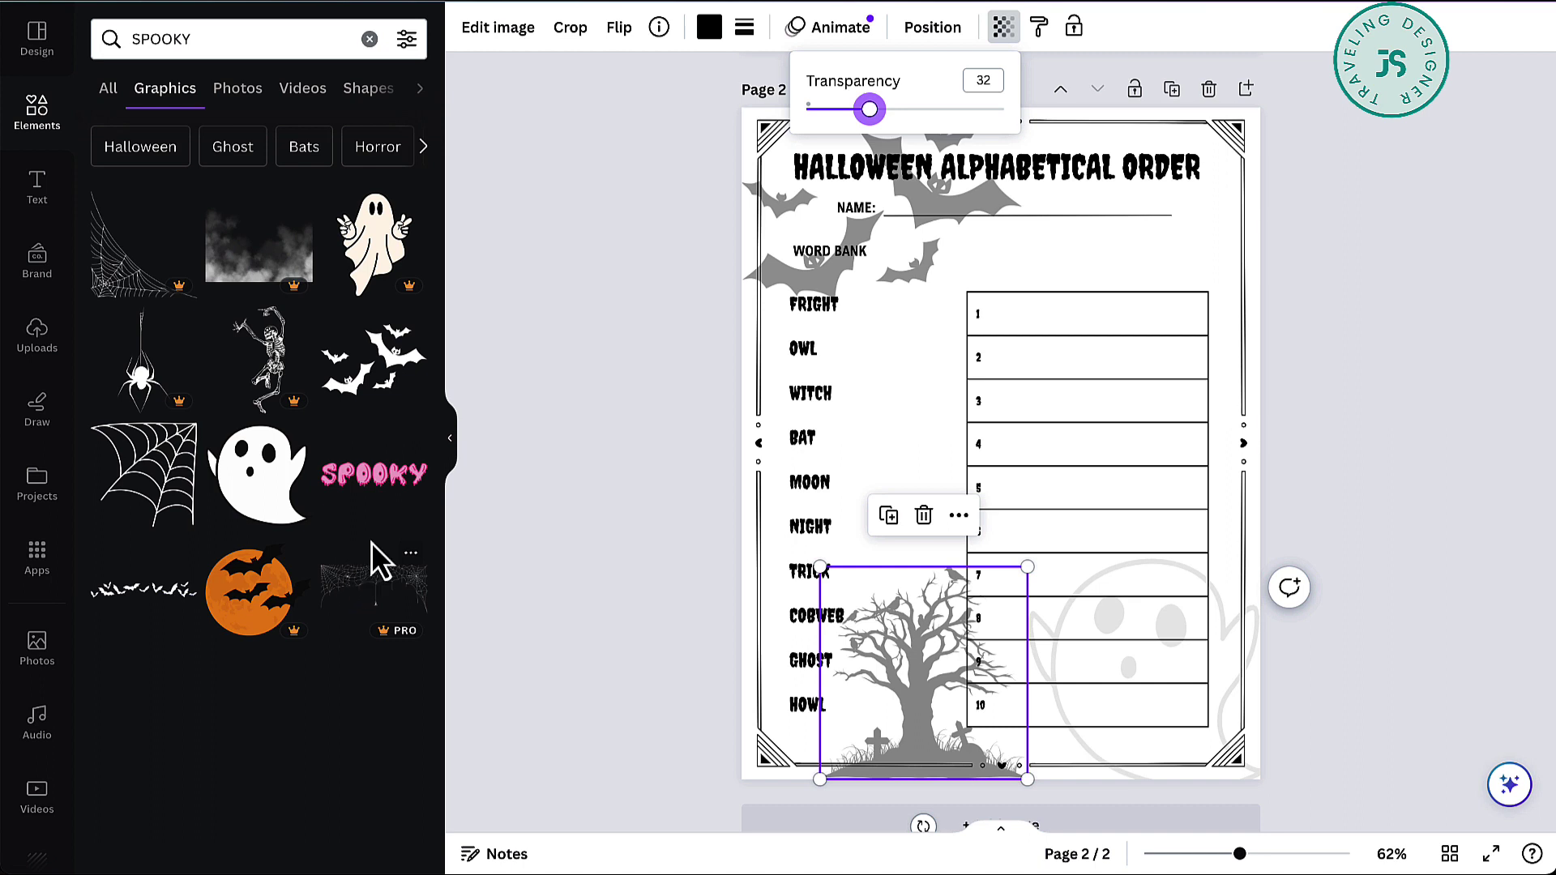
Step: Add the corner spider web graphic in black at the page's upper-right corner with its transparency set to 18
left_click(162, 512)
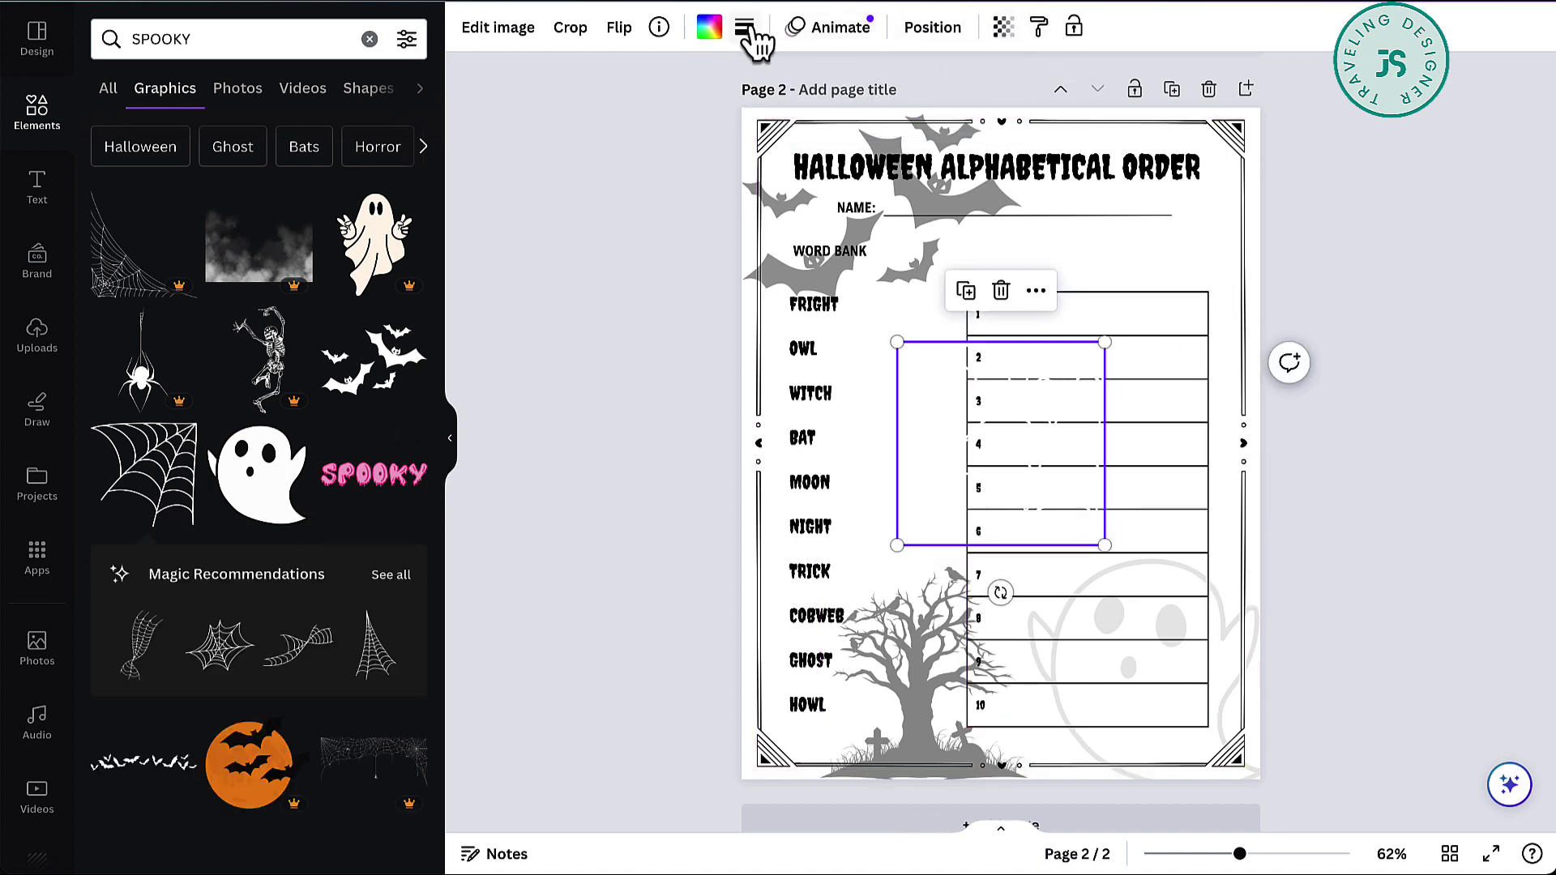
left_click(709, 27)
left_click(177, 156)
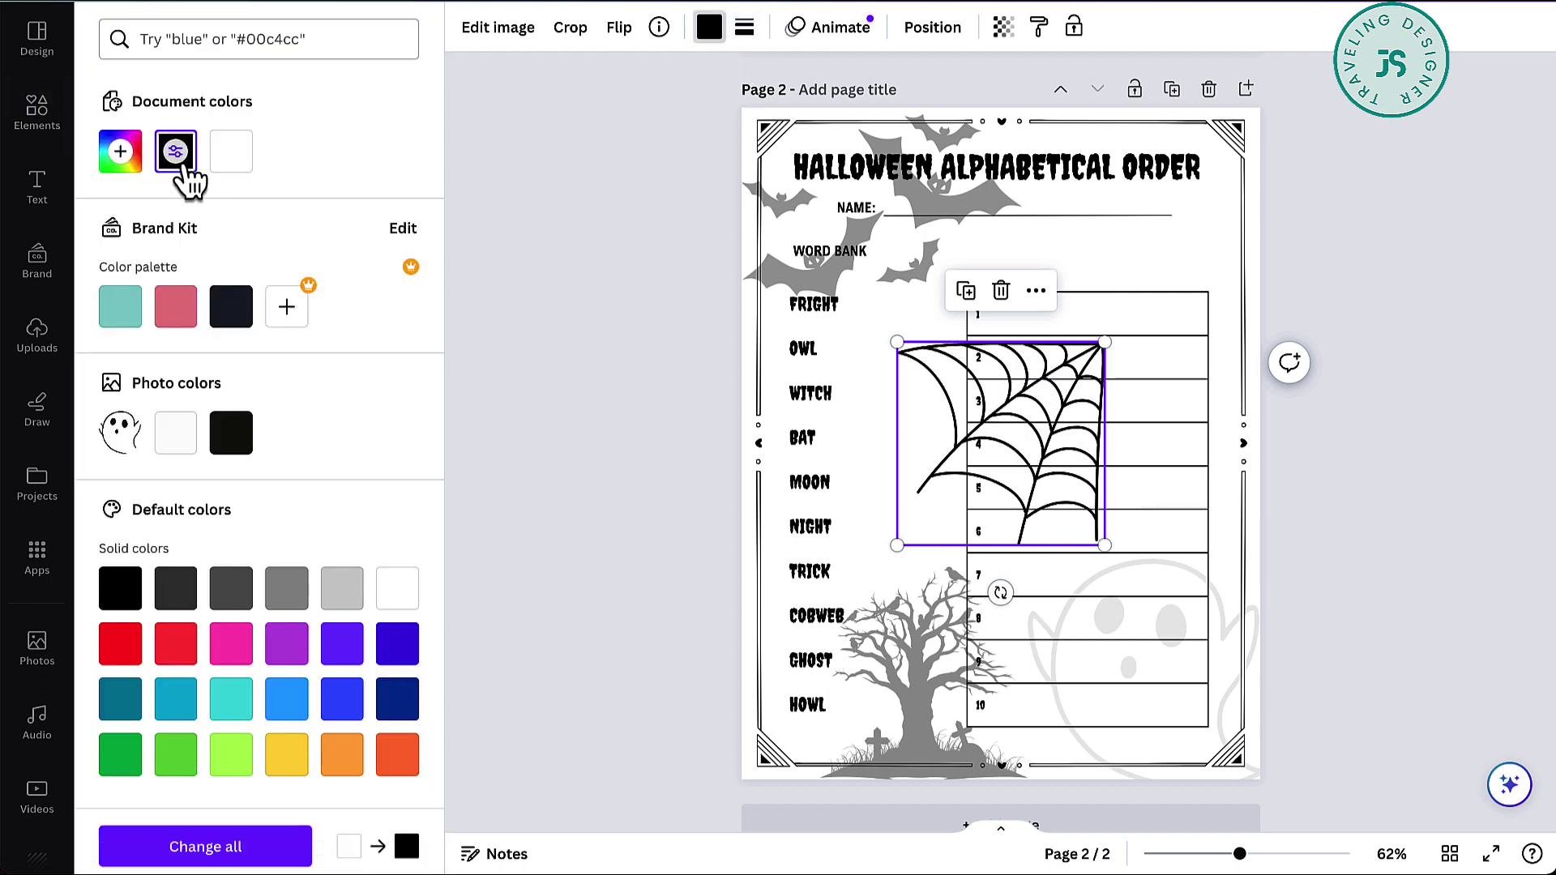
left_click_drag(1092, 454, 1252, 212)
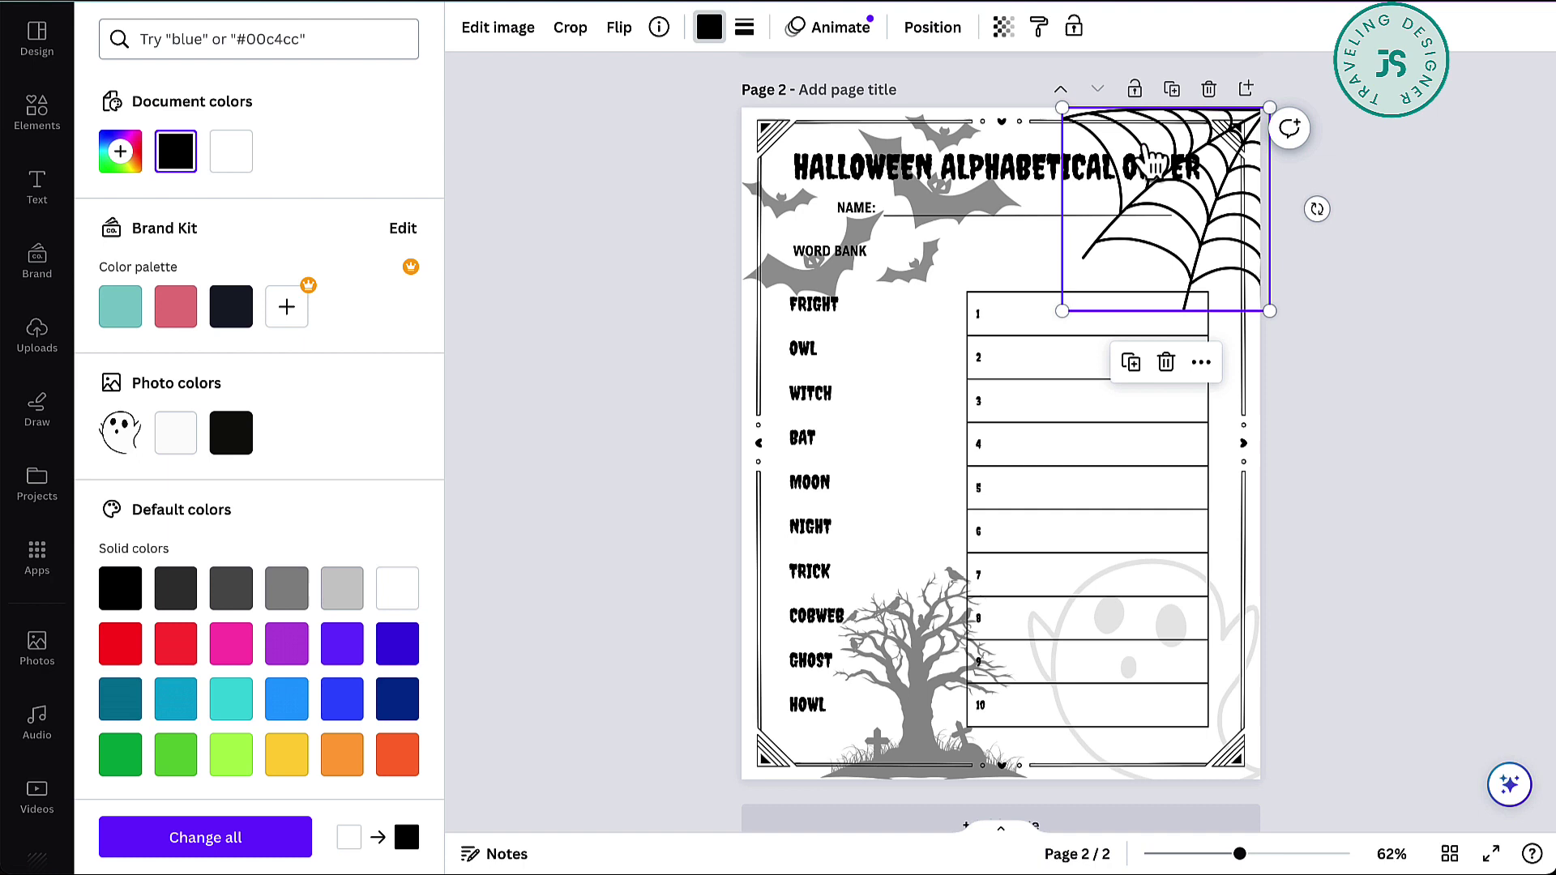
left_click(1003, 27)
left_click_drag(1003, 107, 842, 109)
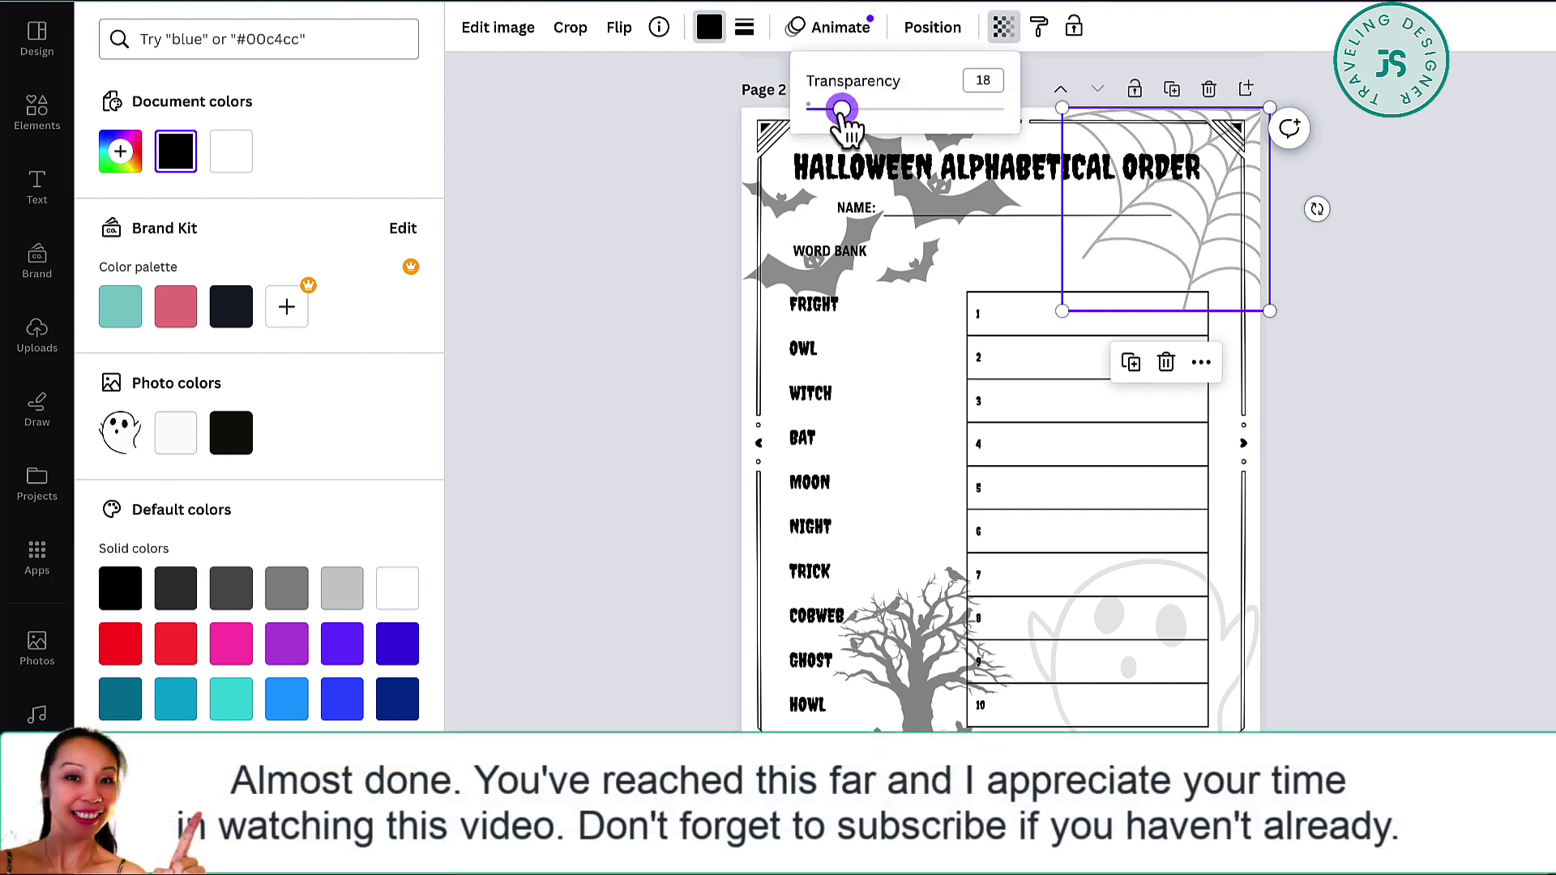
Step: Reduce the flying bats graphic's transparency value to 15
left_click(1529, 642)
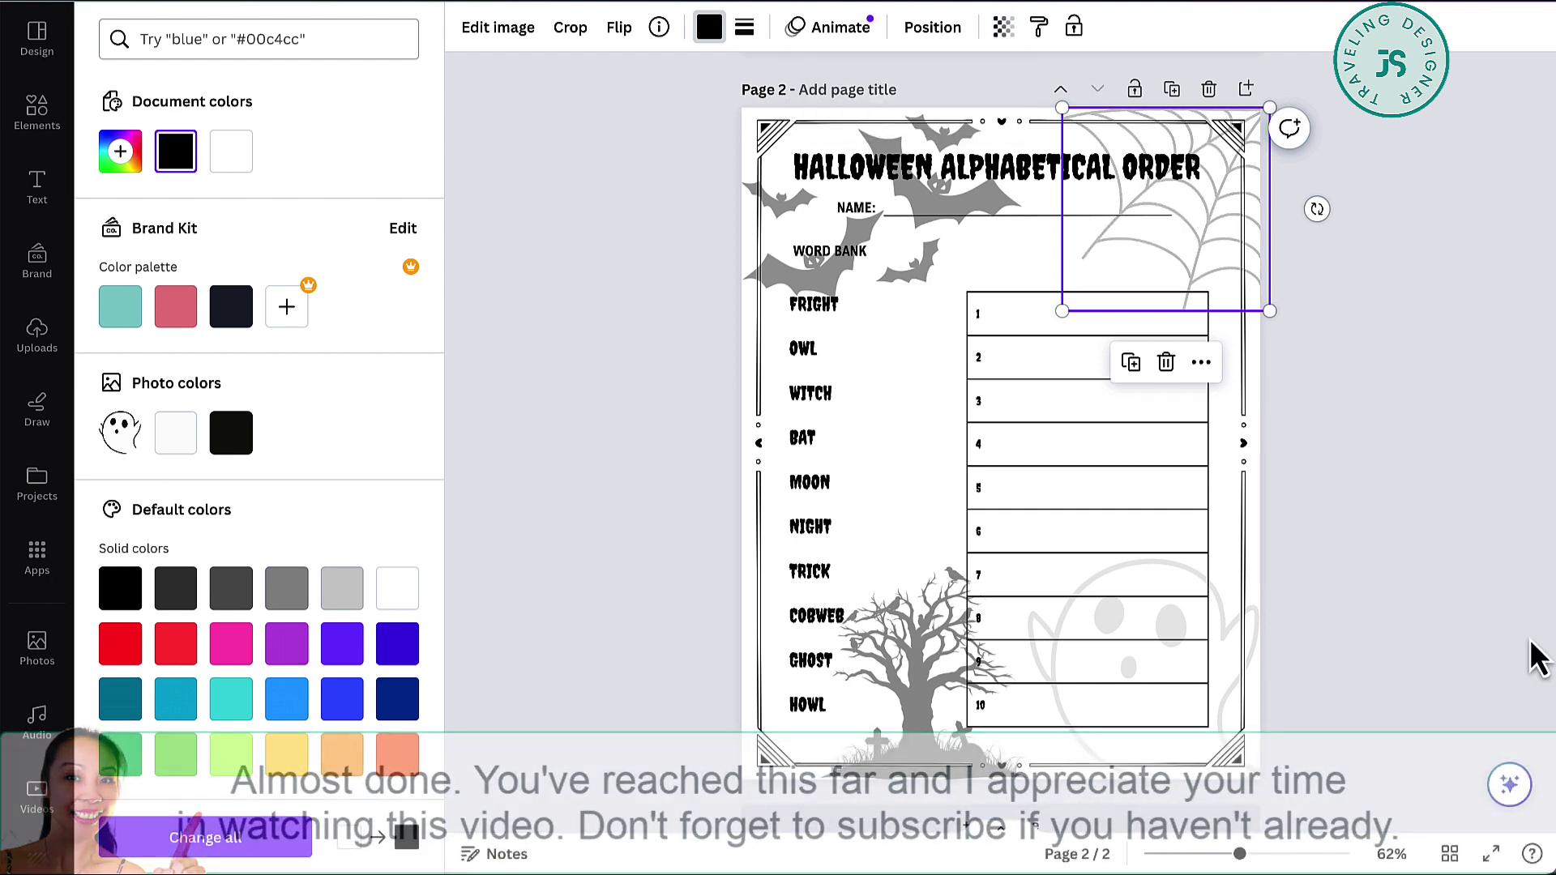
left_click(799, 289)
left_click(965, 27)
left_click(1036, 27)
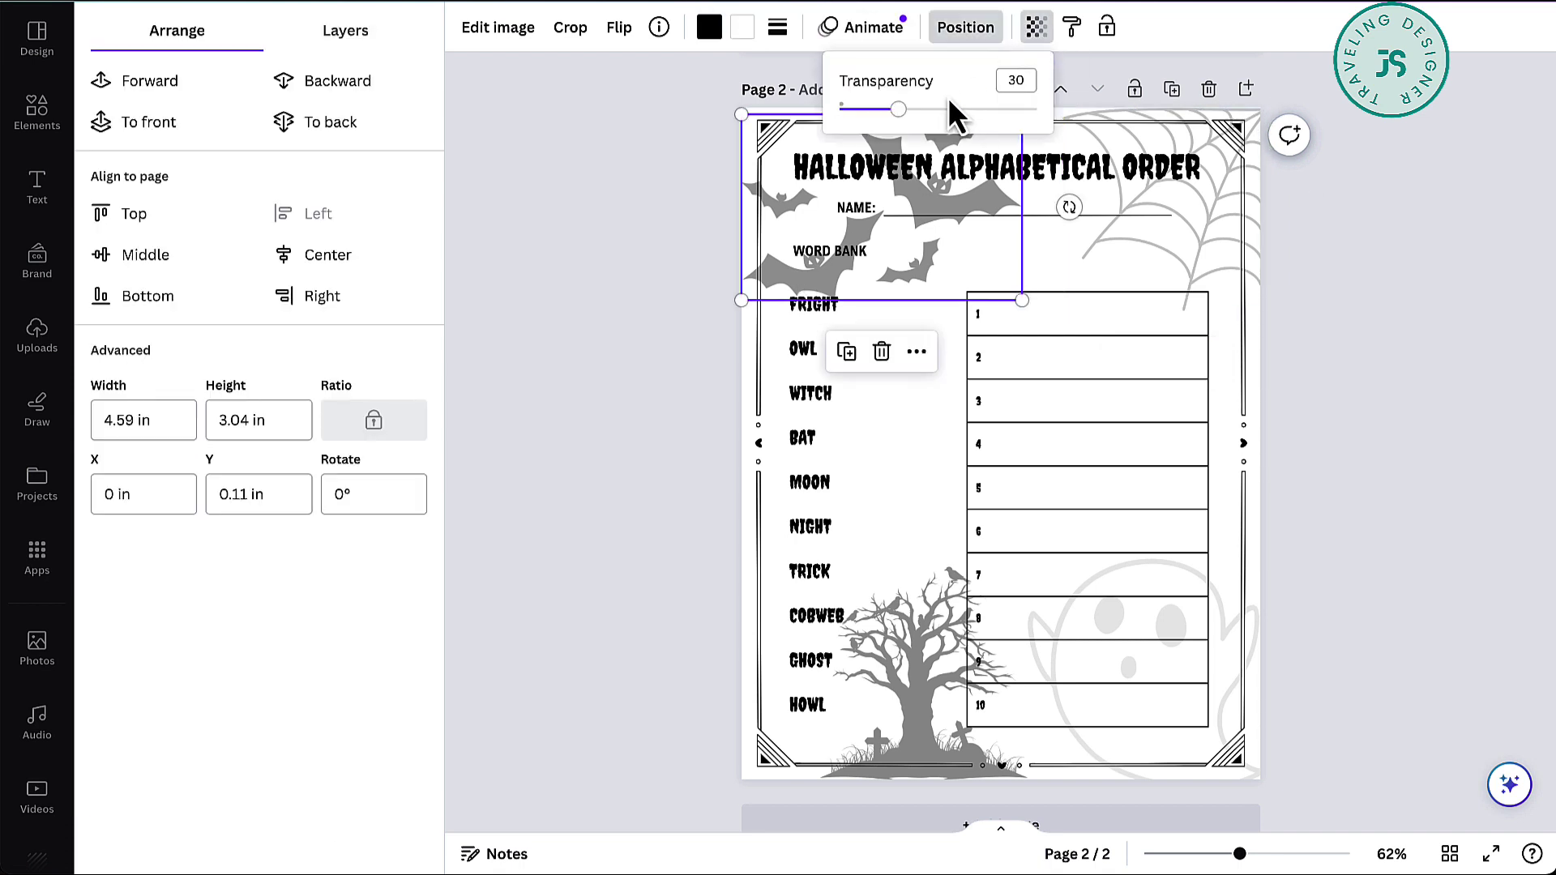
left_click_drag(898, 110, 872, 110)
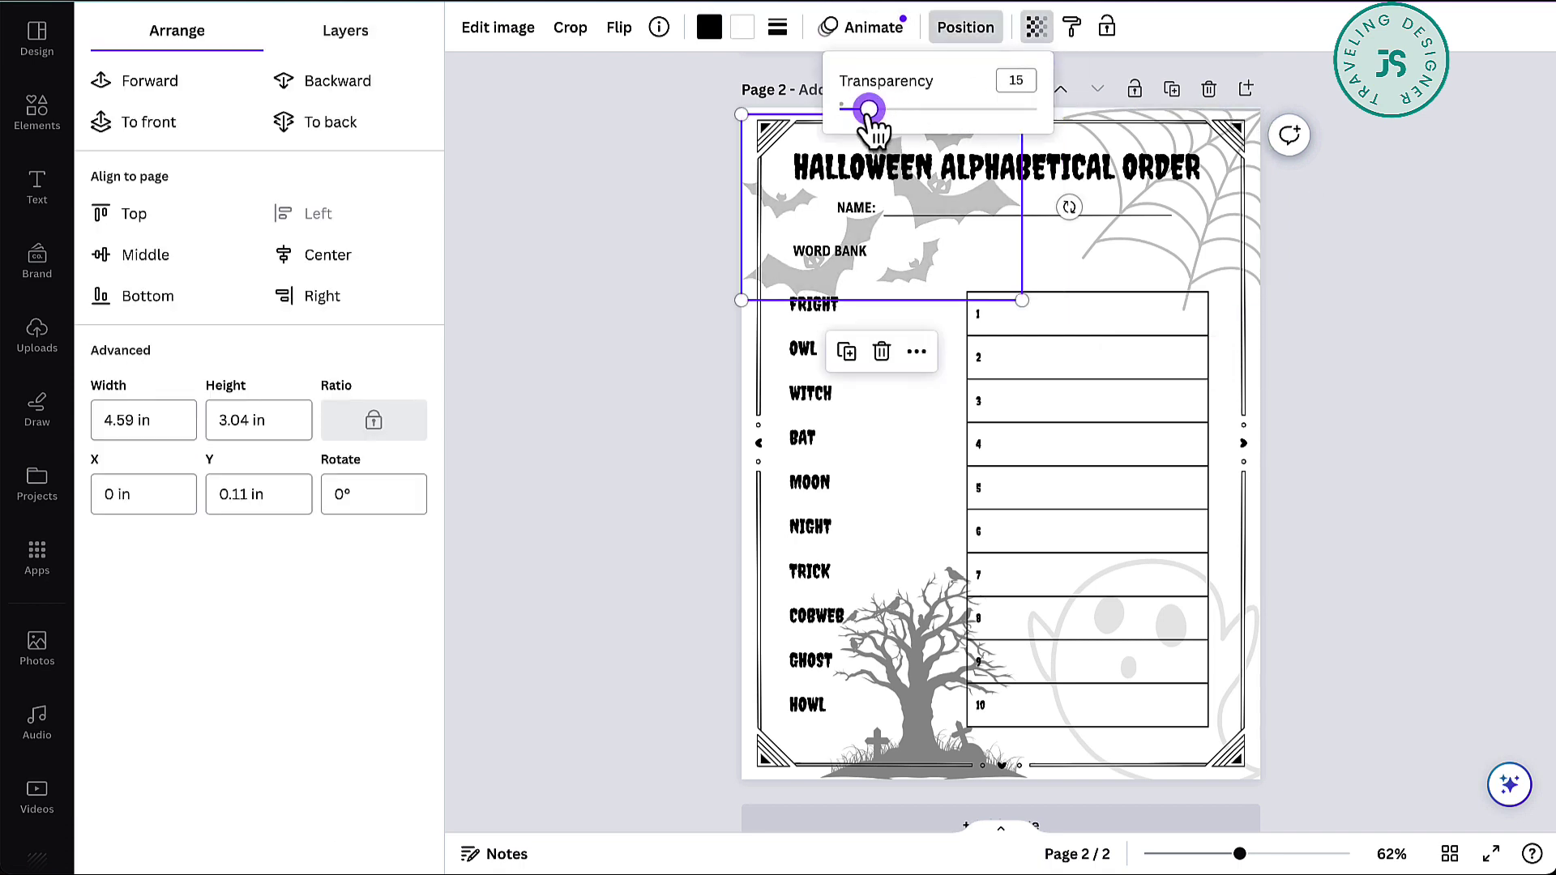
left_click(591, 442)
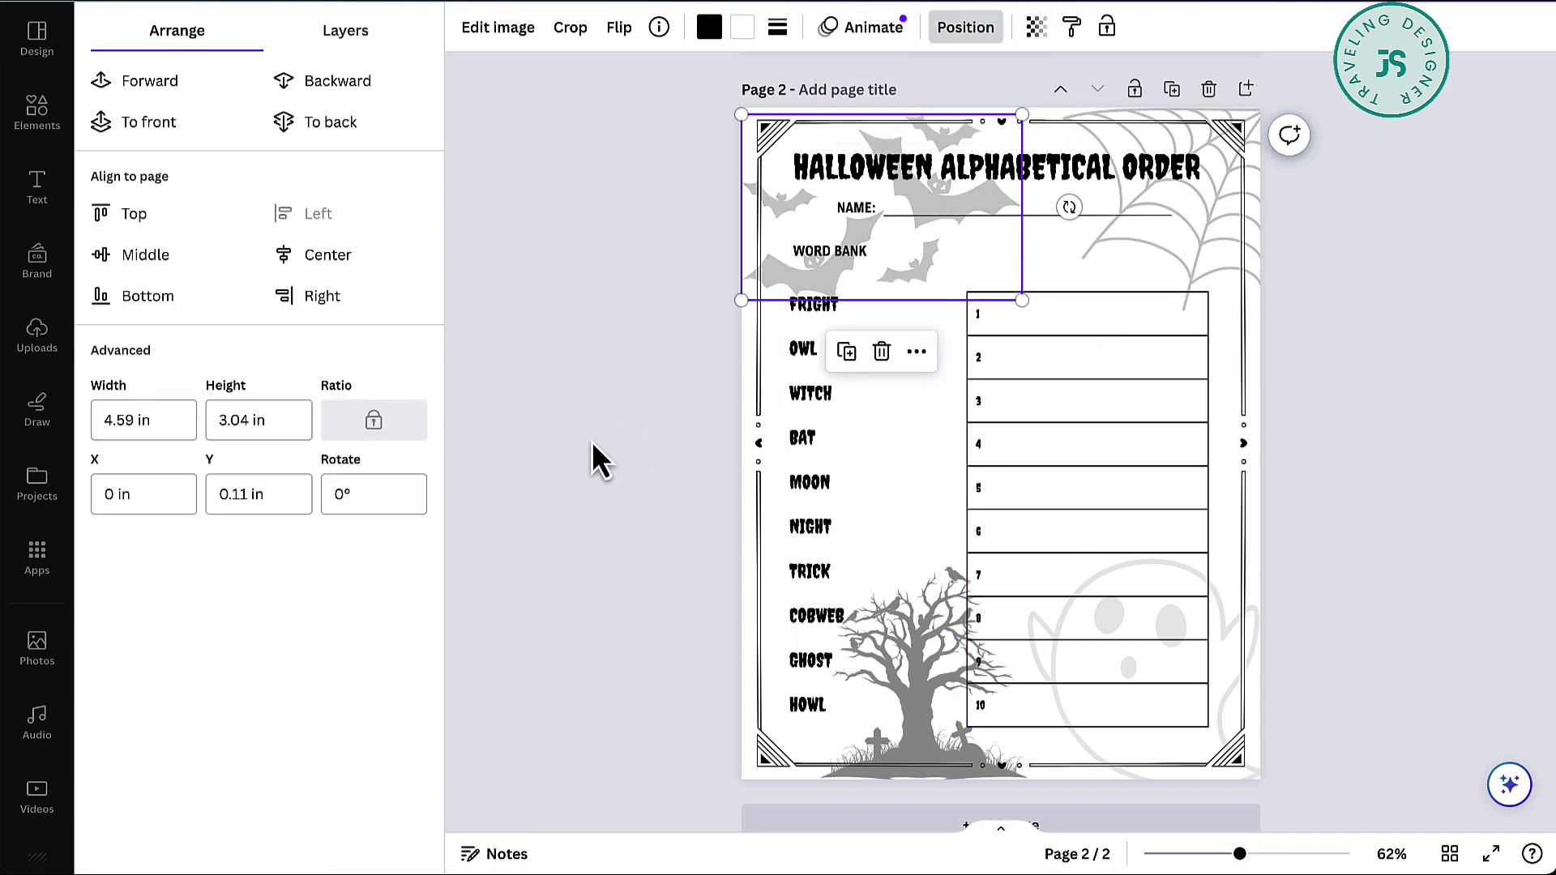
left_click(1350, 513)
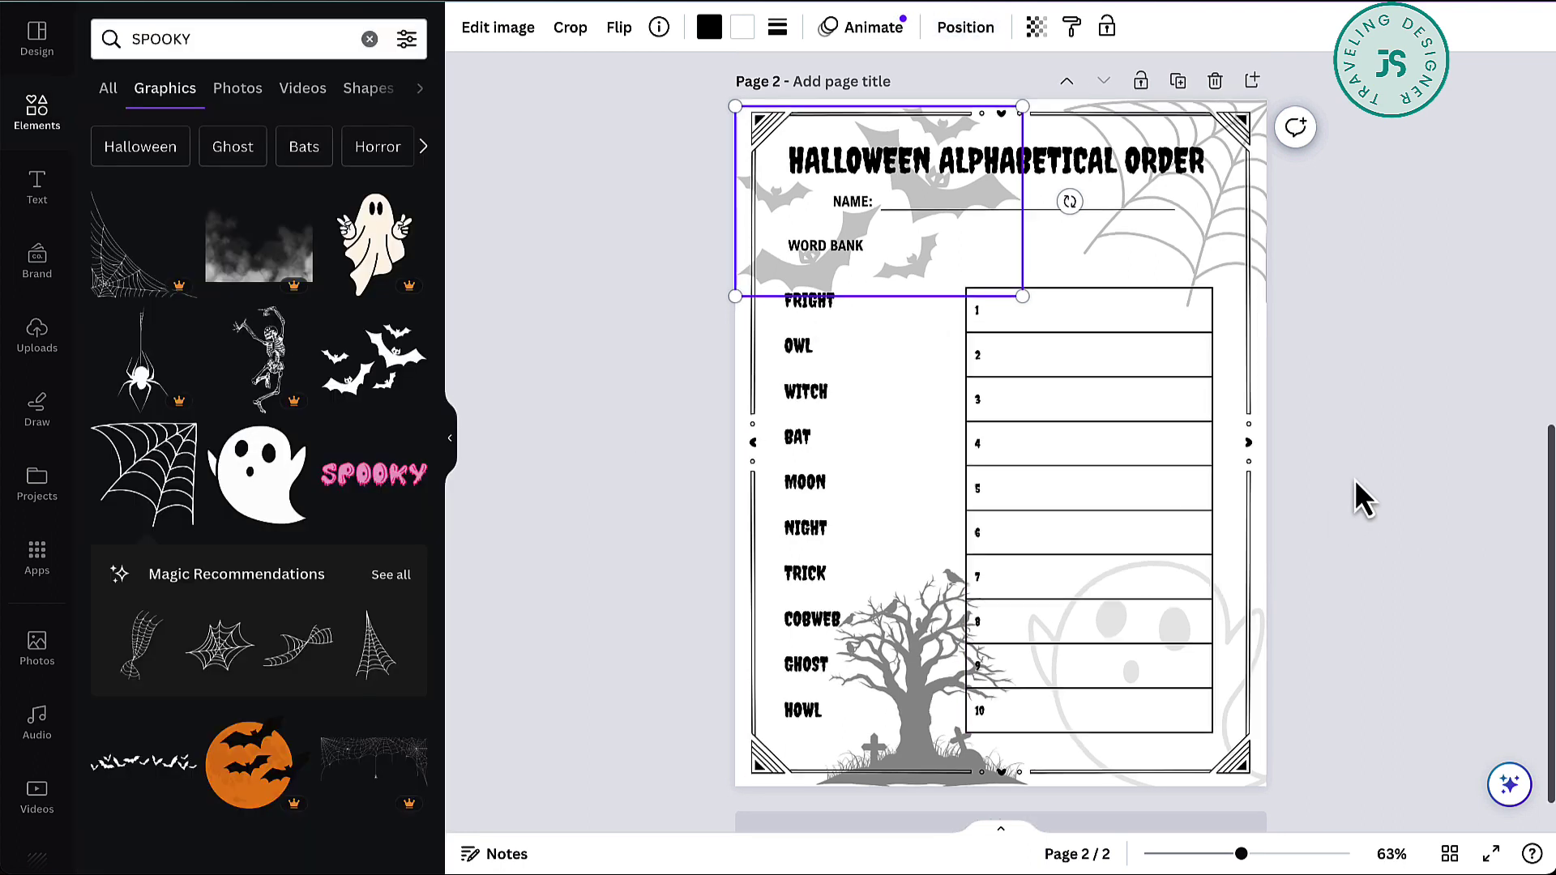
left_click(1354, 479)
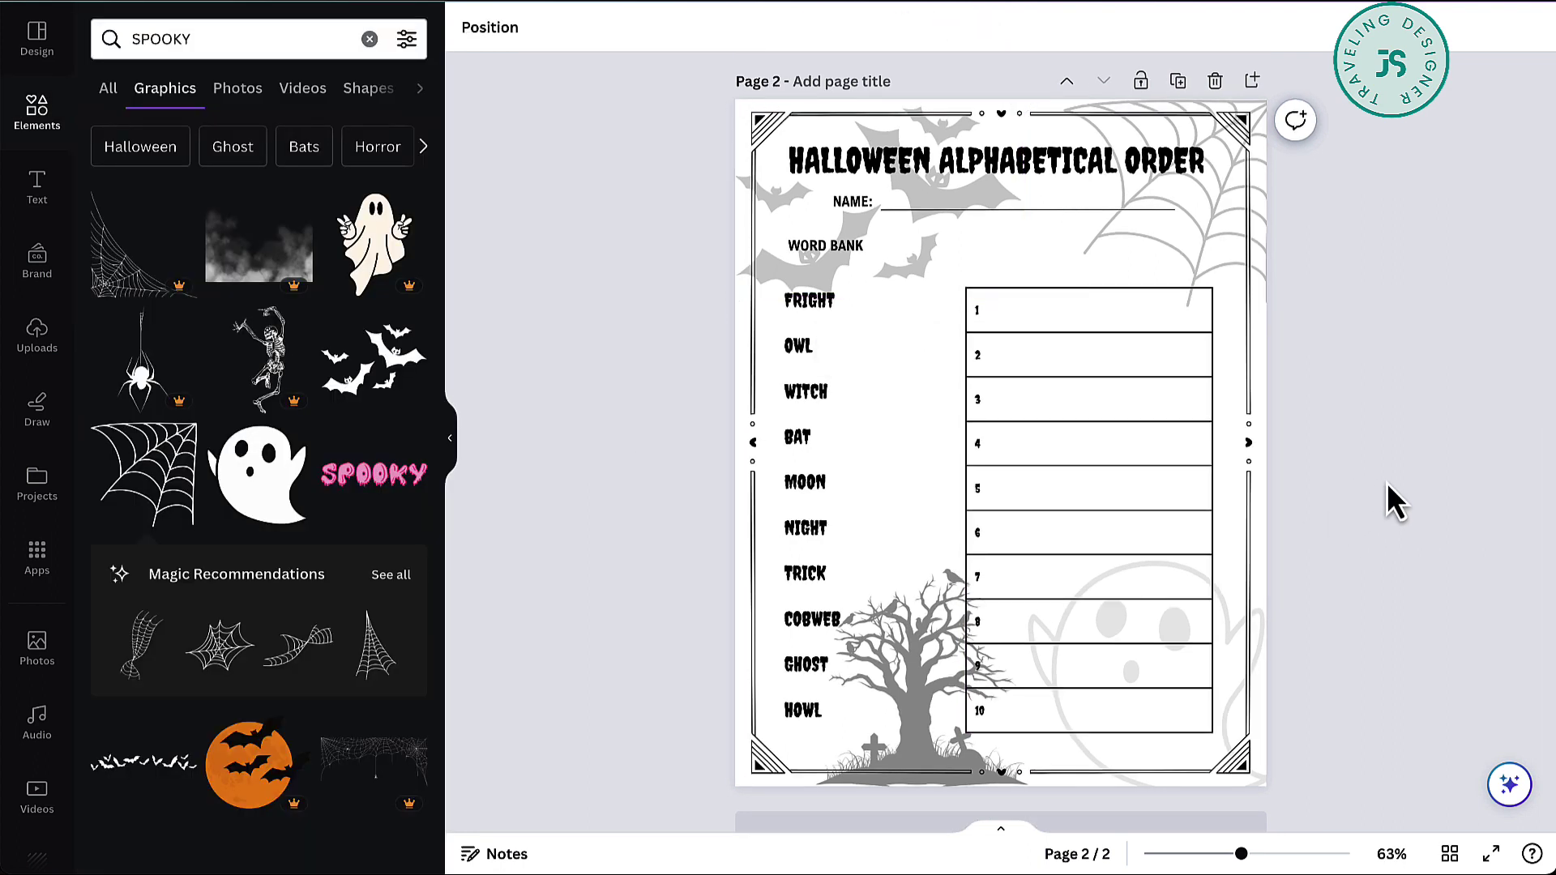
left_click(888, 783)
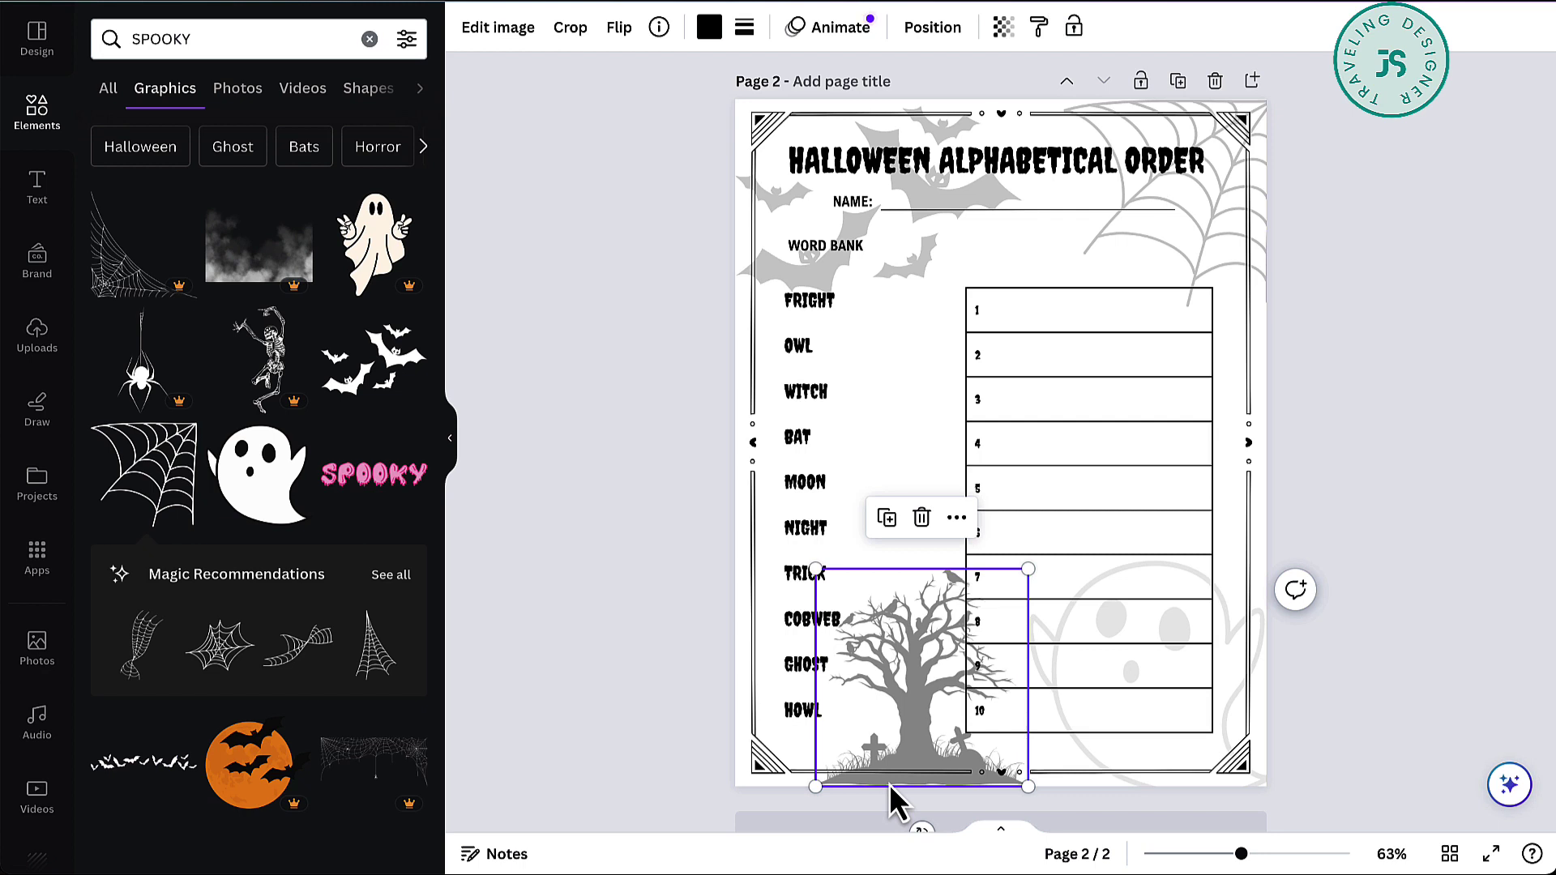
left_click(1374, 450)
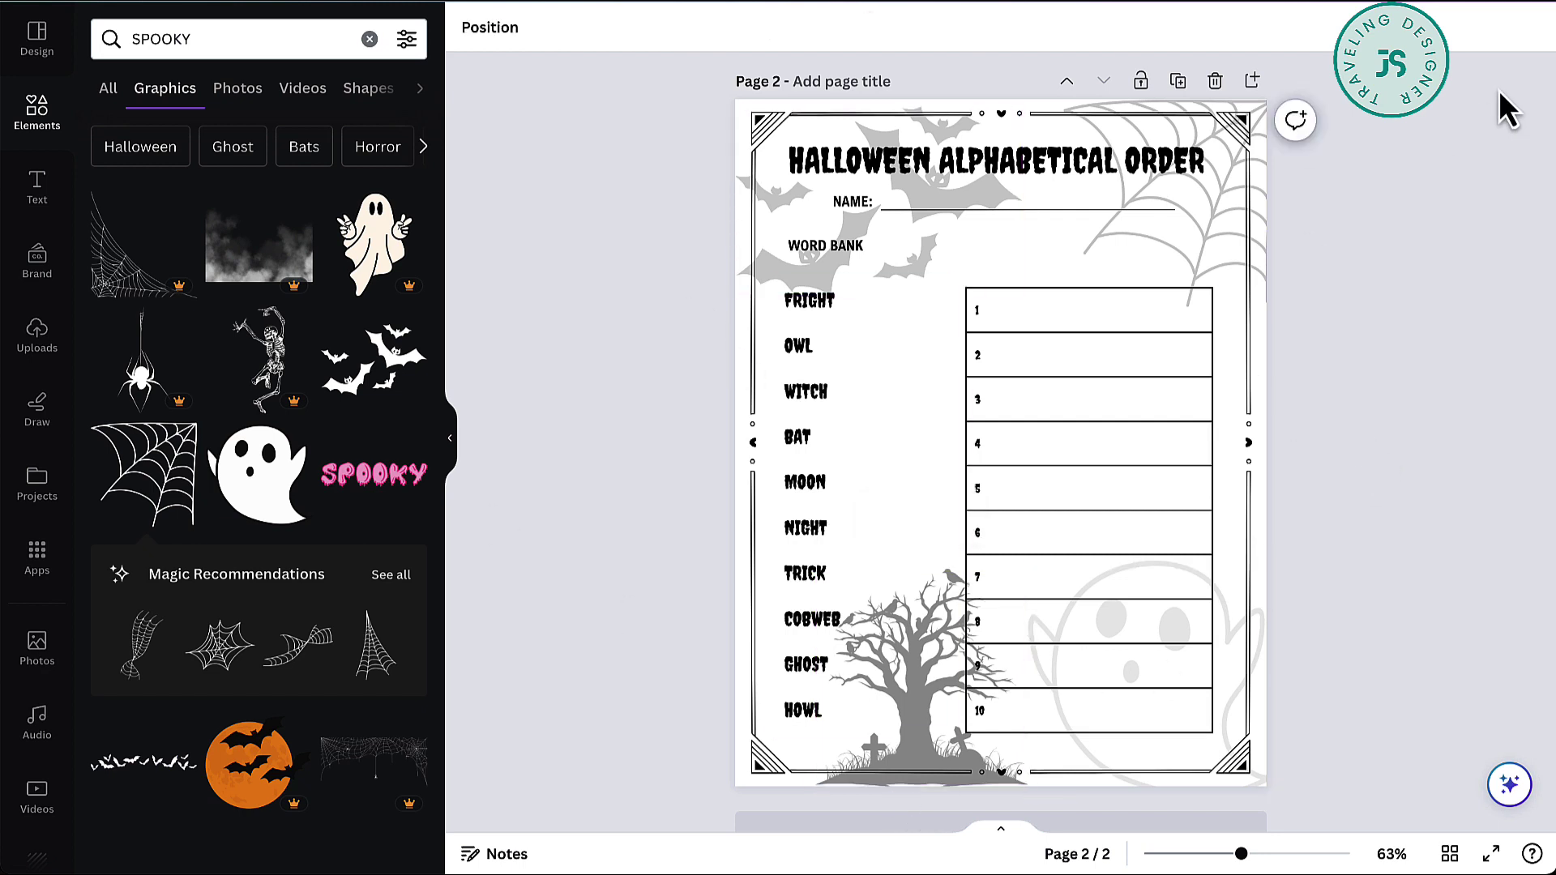
Step: Review the design's download options for the JPG and PDF Print file types, and close them without downloading
left_click(1521, 3)
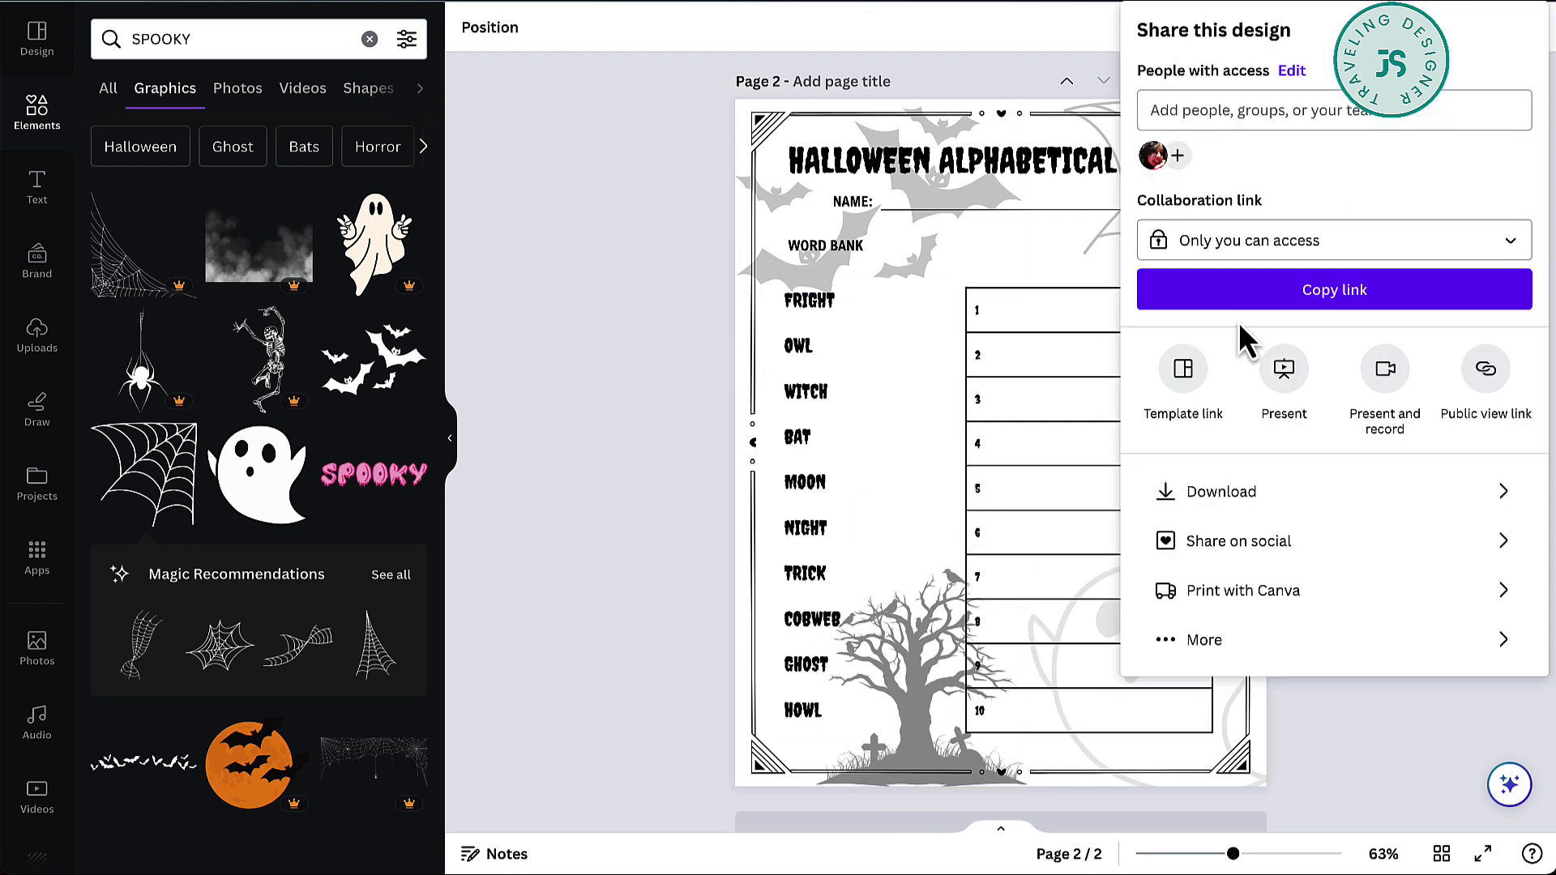
left_click(1375, 496)
left_click(1317, 114)
left_click(1245, 205)
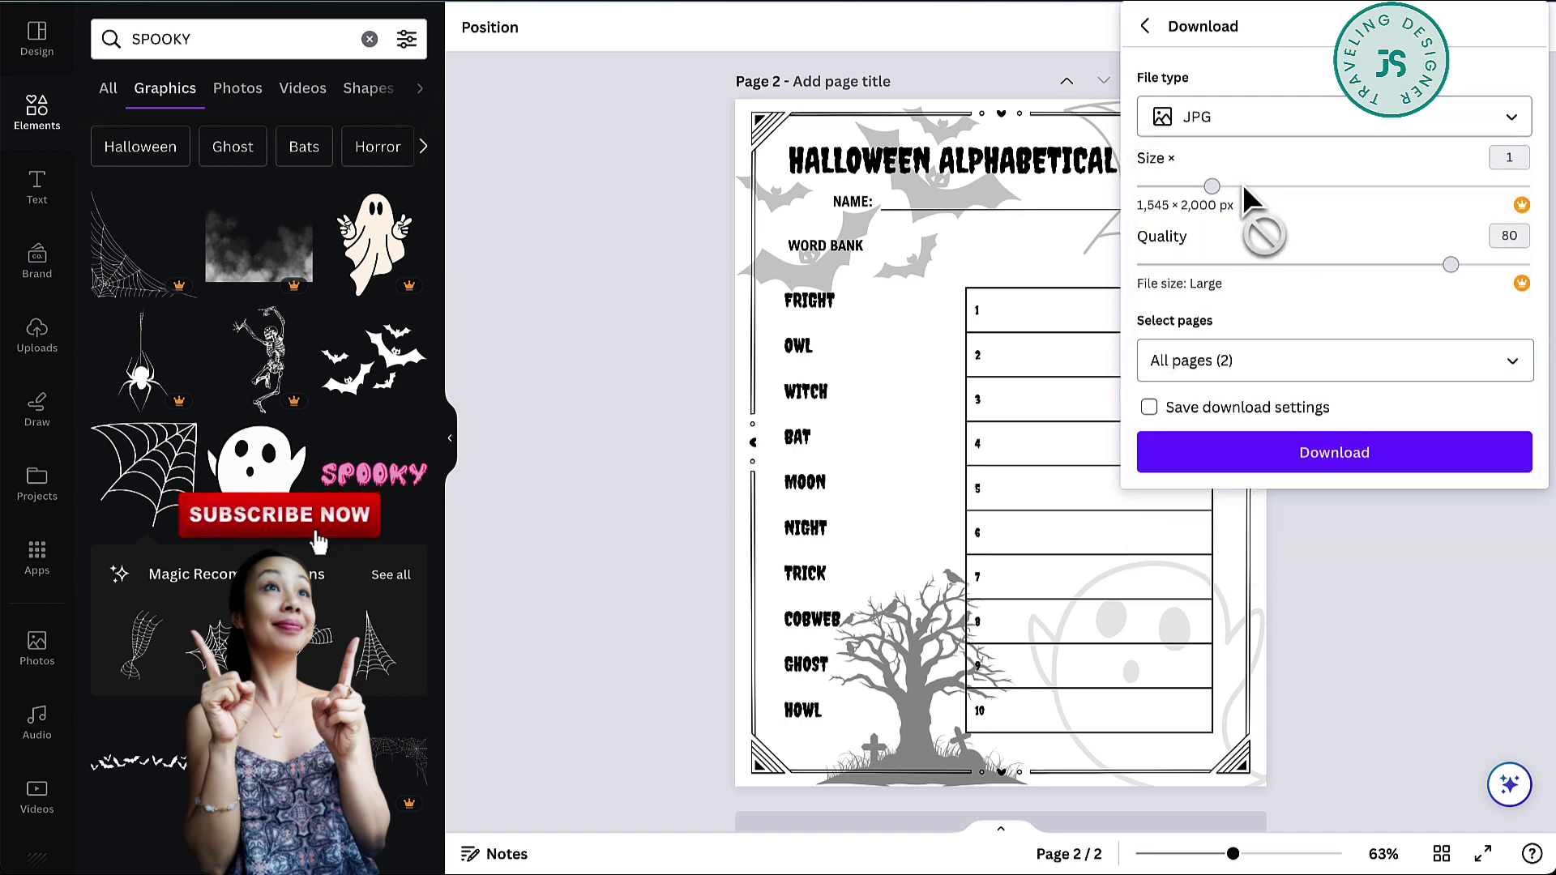
left_click(1311, 121)
left_click(1260, 371)
left_click(1260, 371)
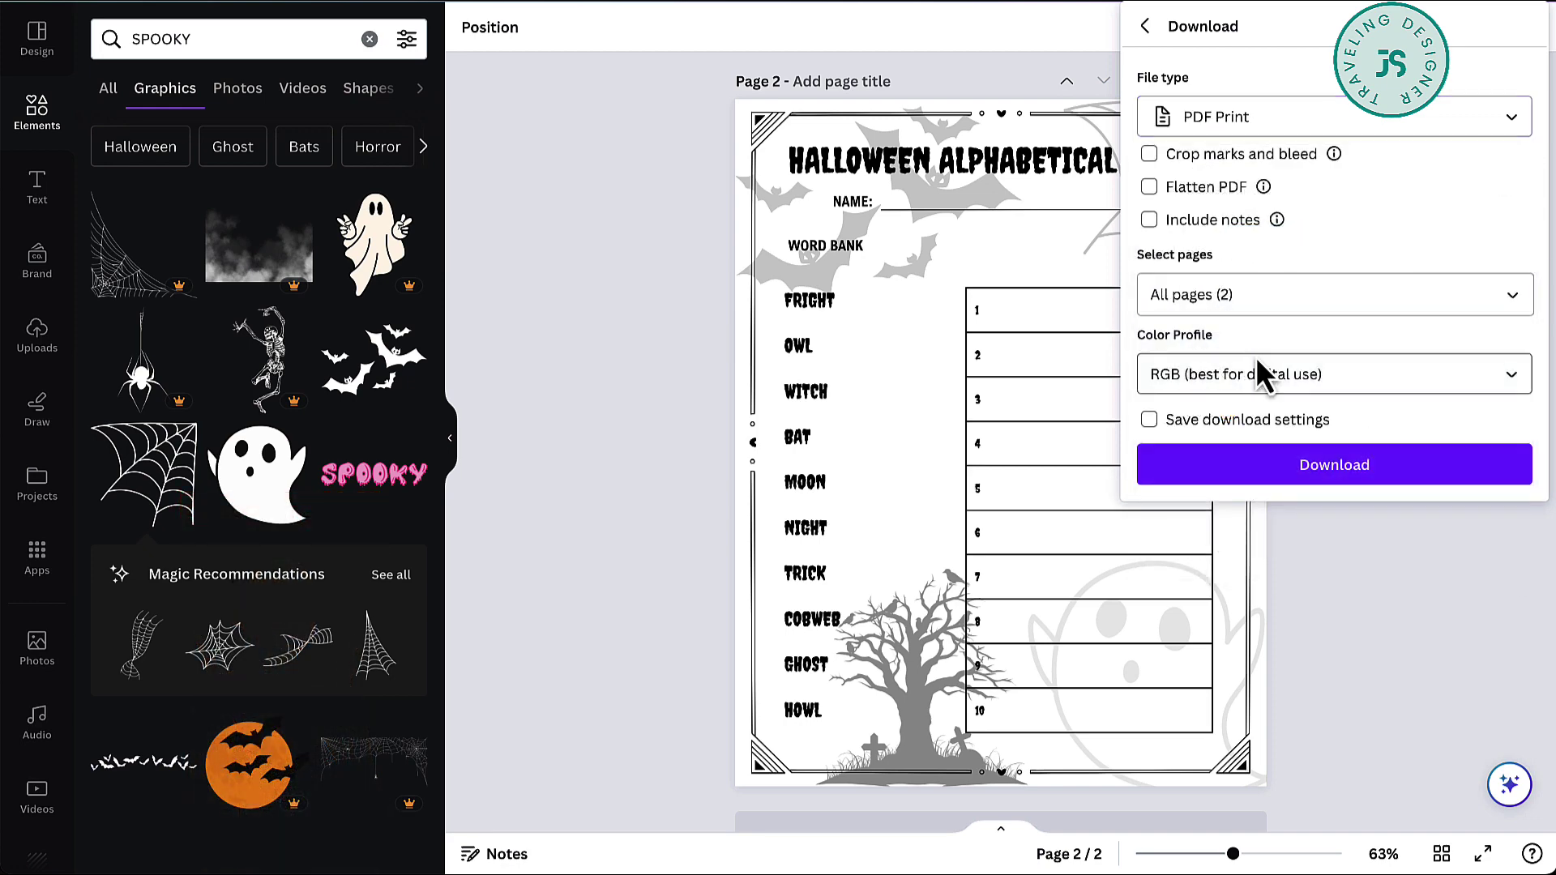
left_click(1337, 121)
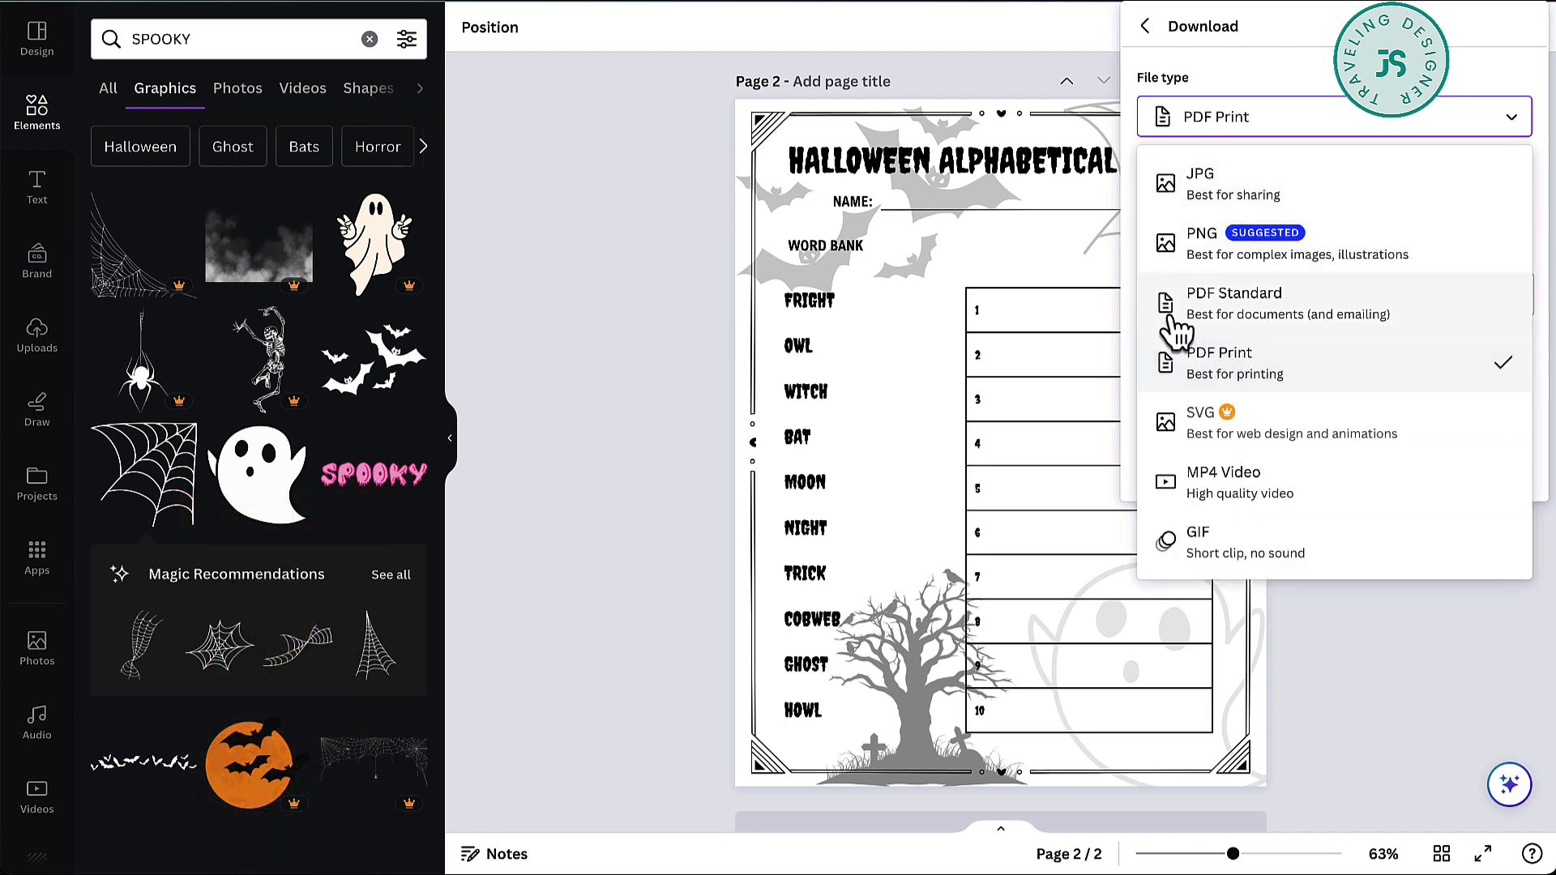
left_click(1417, 655)
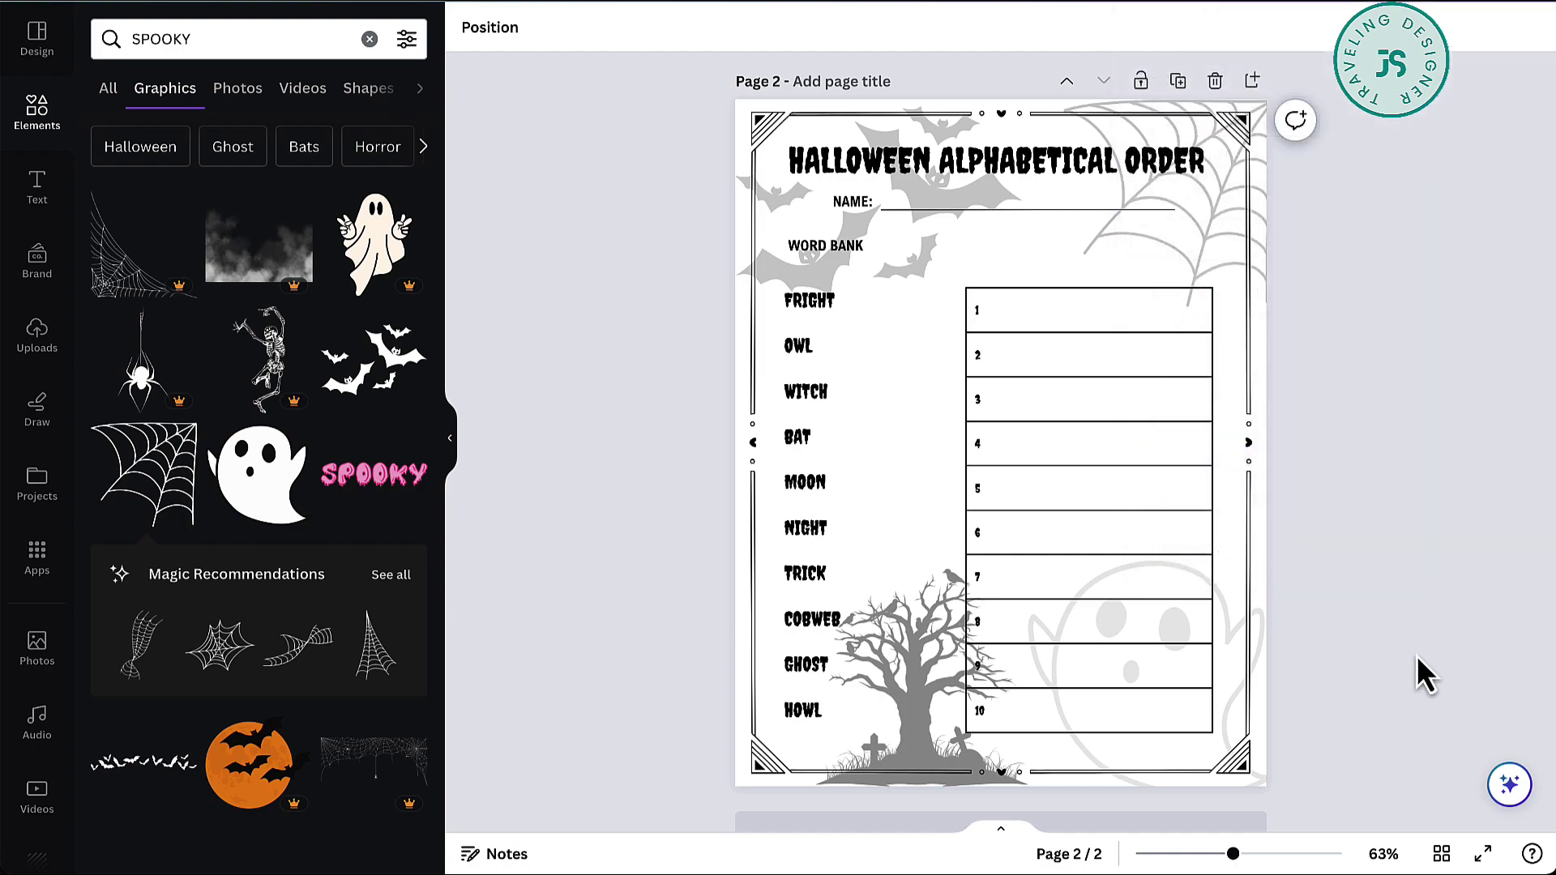